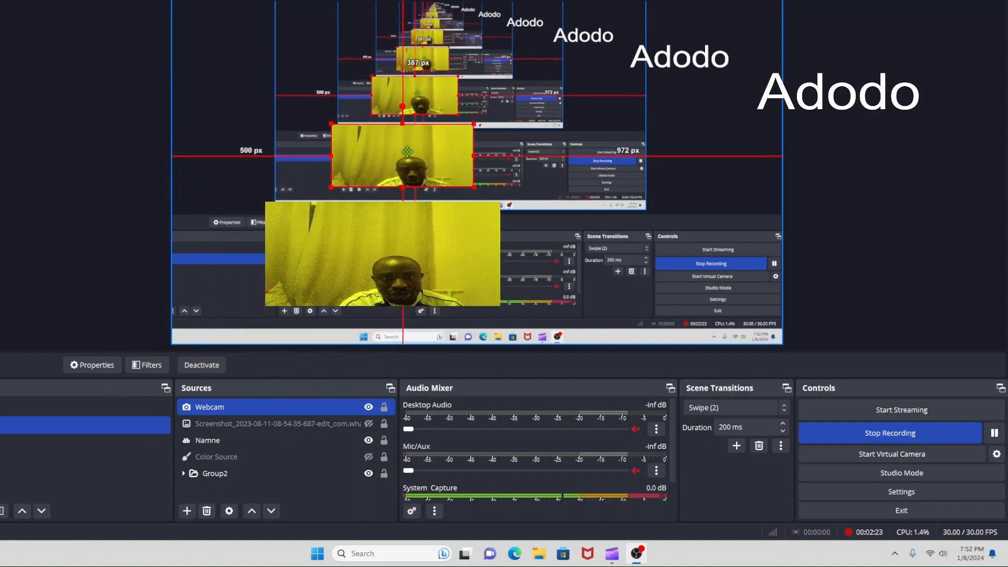
# - Narrow the Webcam source from its left edge, place it in the canvas's lower-right corner, and hide and show it again
pyautogui.moveTo(328, 155); pyautogui.dragTo(734, 190)
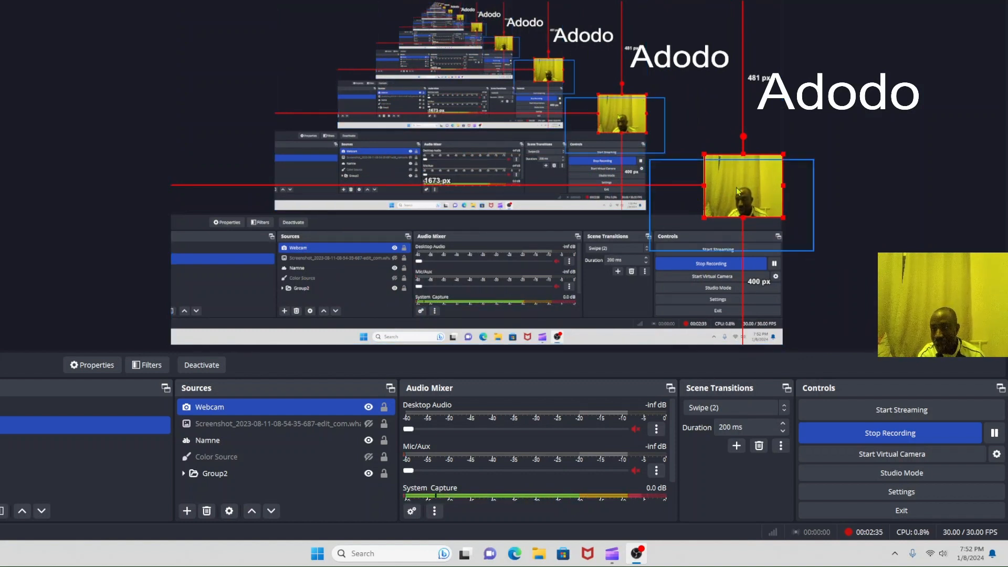
pyautogui.moveTo(736, 191)
pyautogui.mouseDown()
pyautogui.moveTo(808, 221)
pyautogui.moveTo(963, 324)
pyautogui.mouseUp()
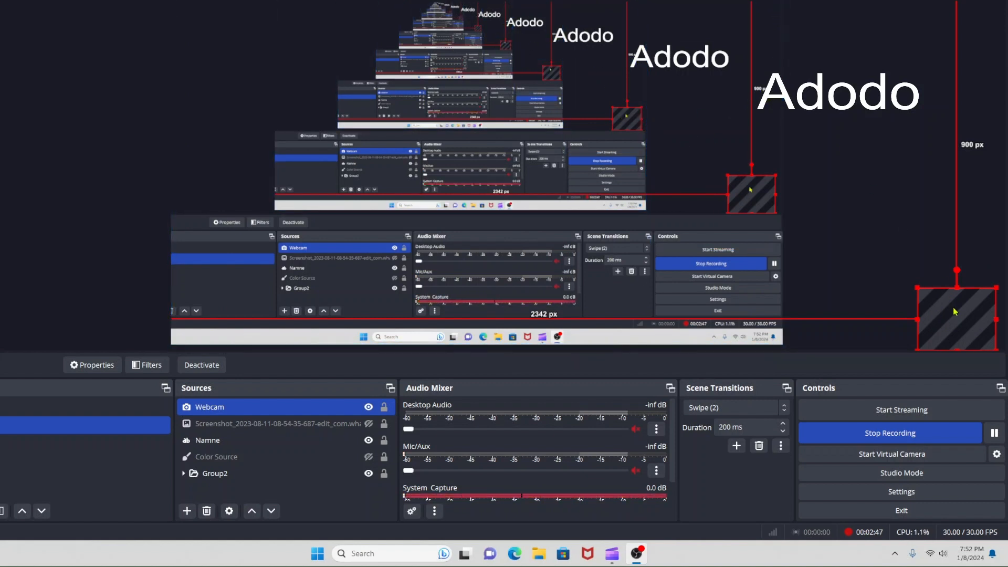
pyautogui.moveTo(955, 316); pyautogui.dragTo(739, 293)
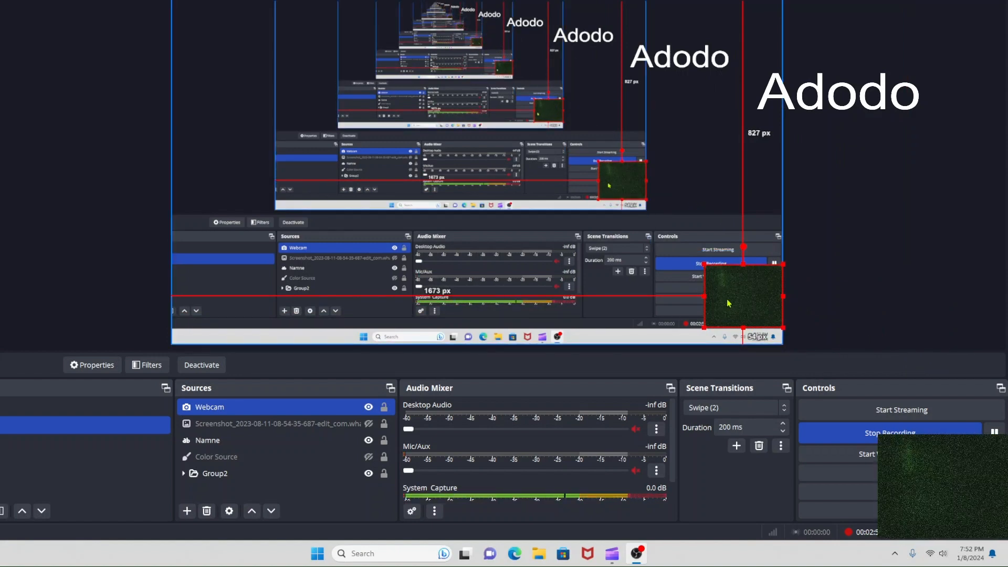
pyautogui.moveTo(728, 304)
pyautogui.mouseDown()
pyautogui.moveTo(709, 172)
pyautogui.moveTo(731, 257)
pyautogui.moveTo(733, 317)
pyautogui.mouseUp()
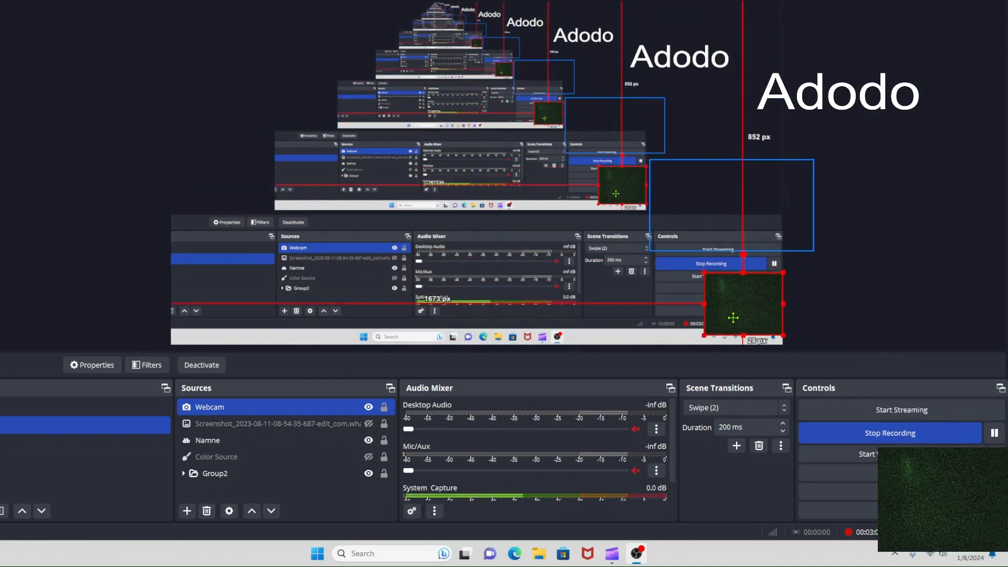
pyautogui.click(369, 407)
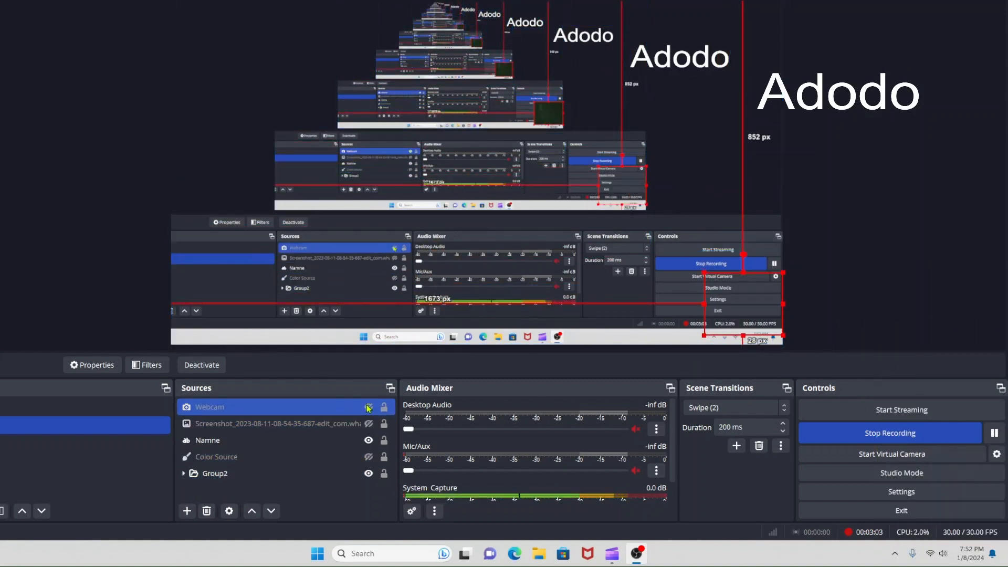
pyautogui.click(369, 407)
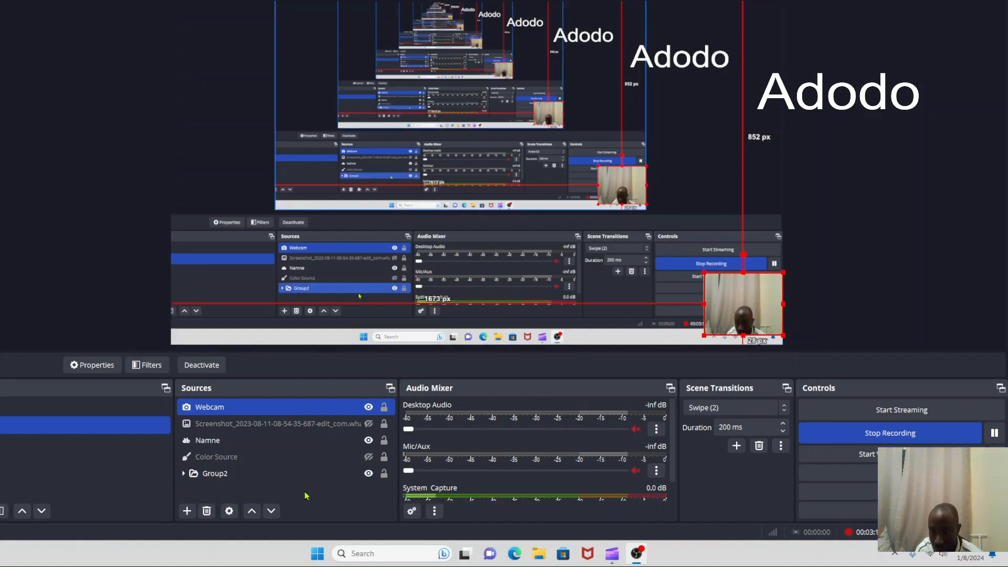
# - Create a new visible color source named Color Source 2 with a bright pink color
pyautogui.click(187, 511)
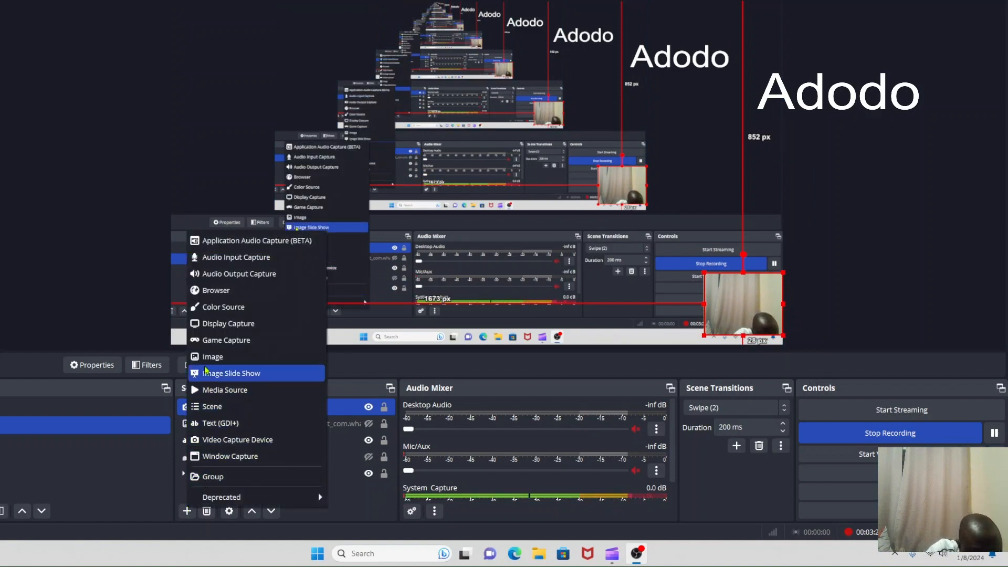
pyautogui.click(219, 308)
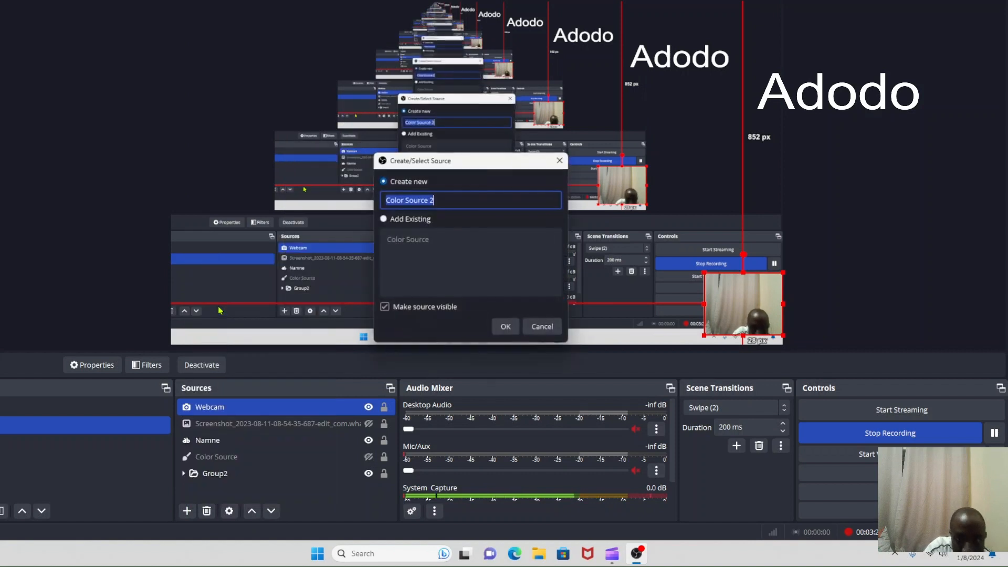
pyautogui.click(450, 201)
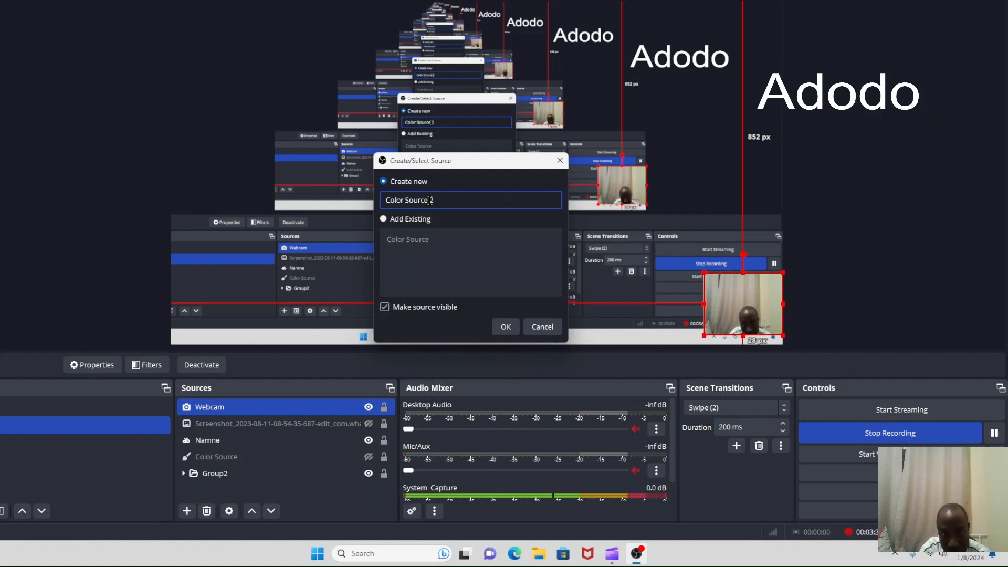
pyautogui.click(505, 327)
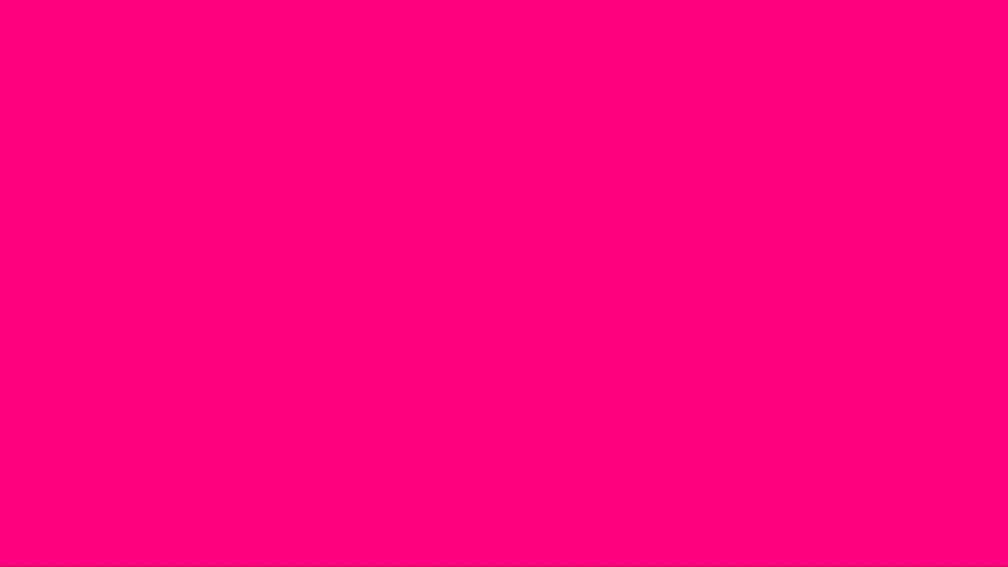
# - Shrink Color Source 2 around the canvas's lower-right corner and place it below Webcam in the source order
pyautogui.moveTo(172, 1); pyautogui.dragTo(614, 263)
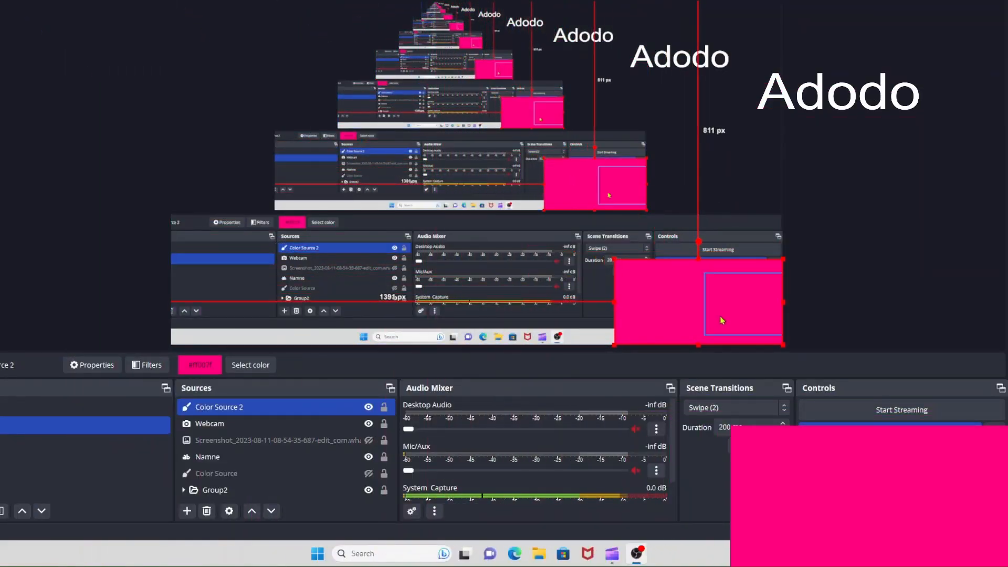
pyautogui.moveTo(718, 315); pyautogui.dragTo(704, 297)
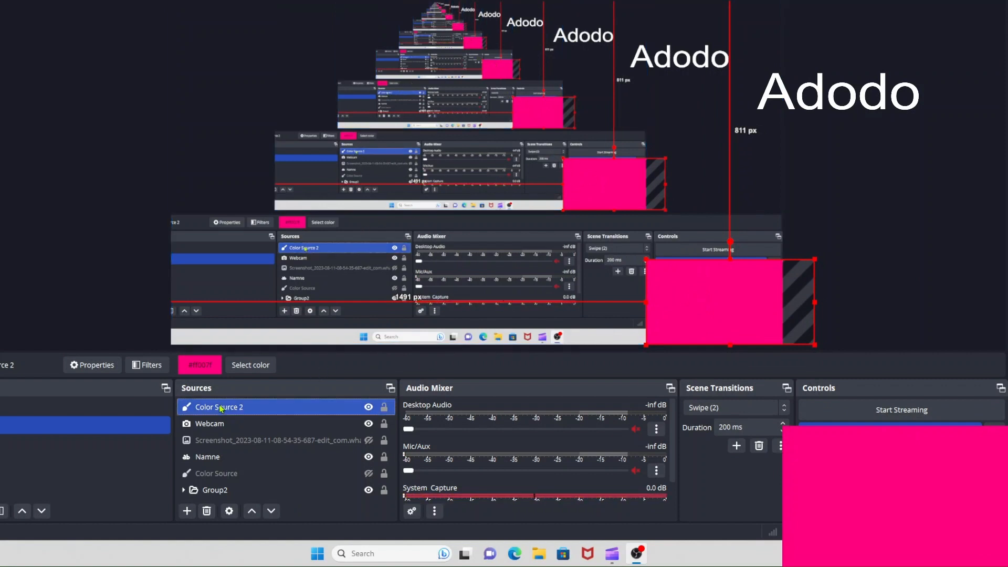
pyautogui.moveTo(220, 410); pyautogui.dragTo(219, 433)
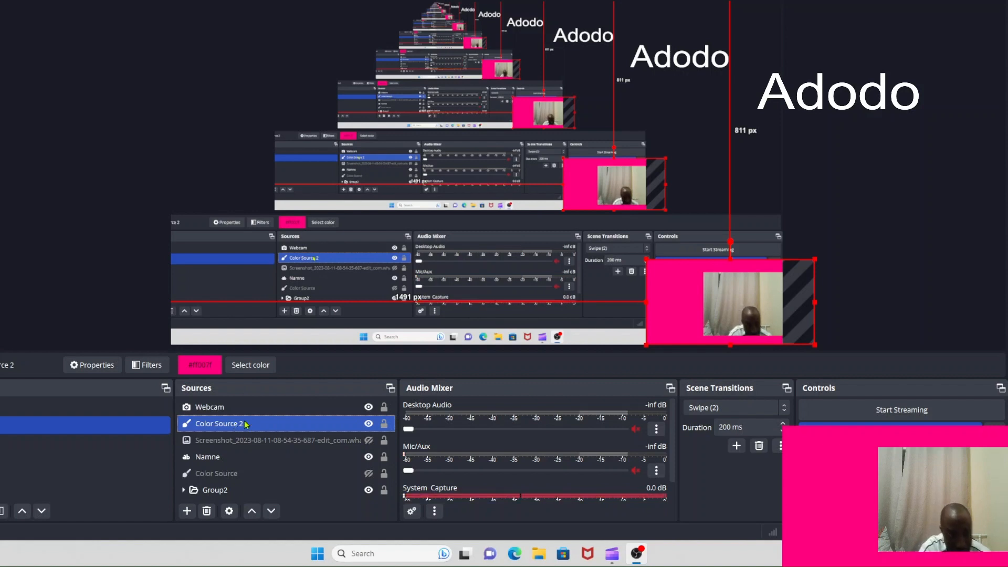
# - Swap the source order so Color Source 2 covers Webcam, and return it beneath Webcam
pyautogui.moveTo(235, 425); pyautogui.dragTo(228, 409)
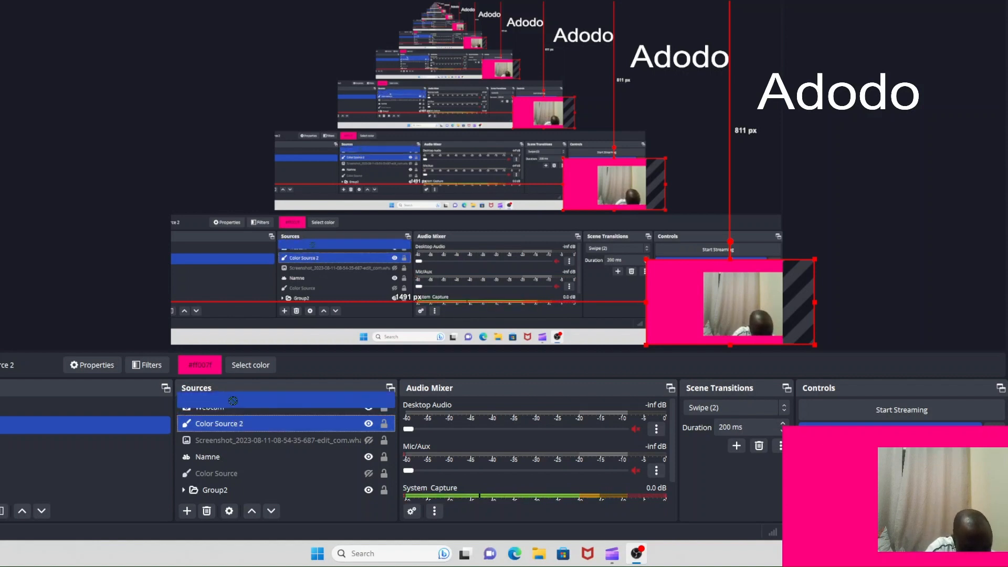
pyautogui.keyDown('ctrl'); pyautogui.click(292, 442); pyautogui.keyUp('ctrl')
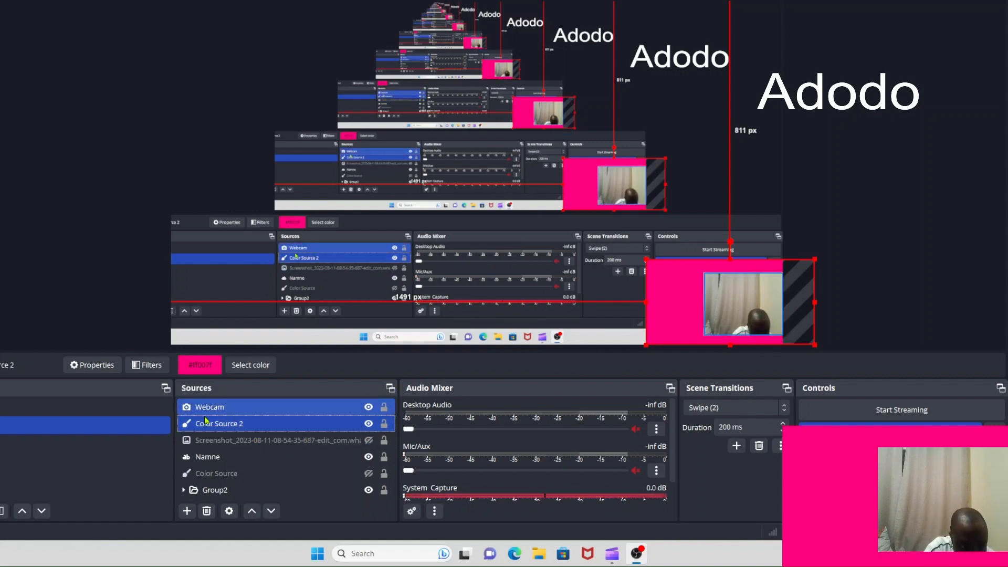
pyautogui.moveTo(207, 422)
pyautogui.mouseDown()
pyautogui.moveTo(218, 396)
pyautogui.moveTo(208, 406)
pyautogui.moveTo(213, 431)
pyautogui.mouseUp()
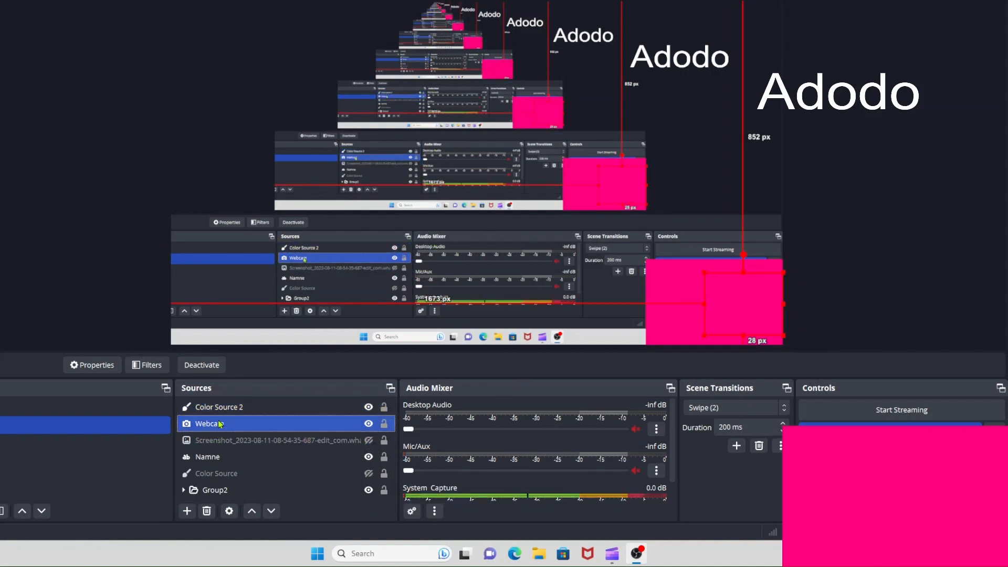
pyautogui.keyDown('ctrl'); pyautogui.click(219, 408); pyautogui.keyUp('ctrl')
pyautogui.moveTo(220, 409); pyautogui.dragTo(217, 434)
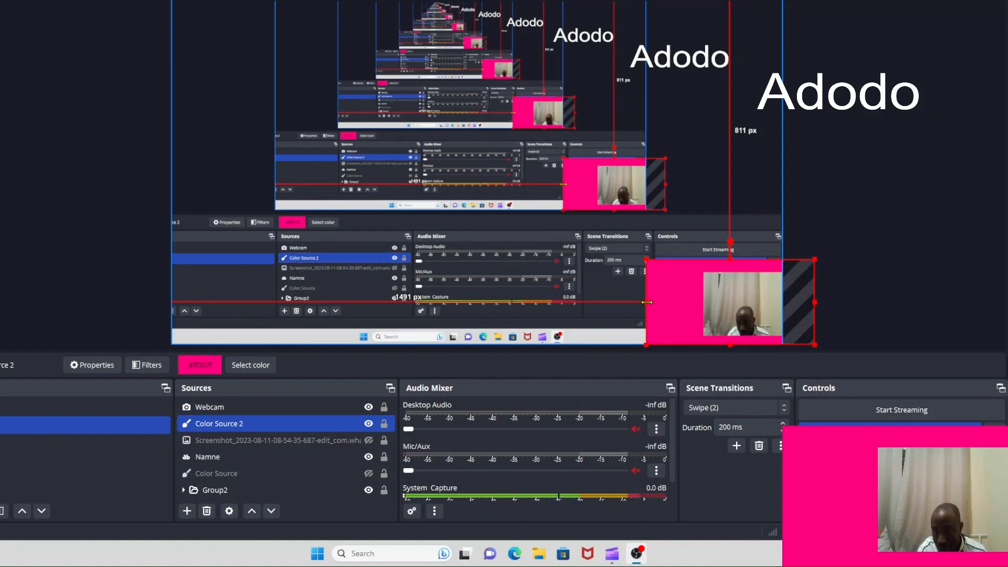
# - Narrow Color Source 2 from both sides so it forms a thin pink frame around the webcam picture
pyautogui.moveTo(647, 302); pyautogui.dragTo(754, 306)
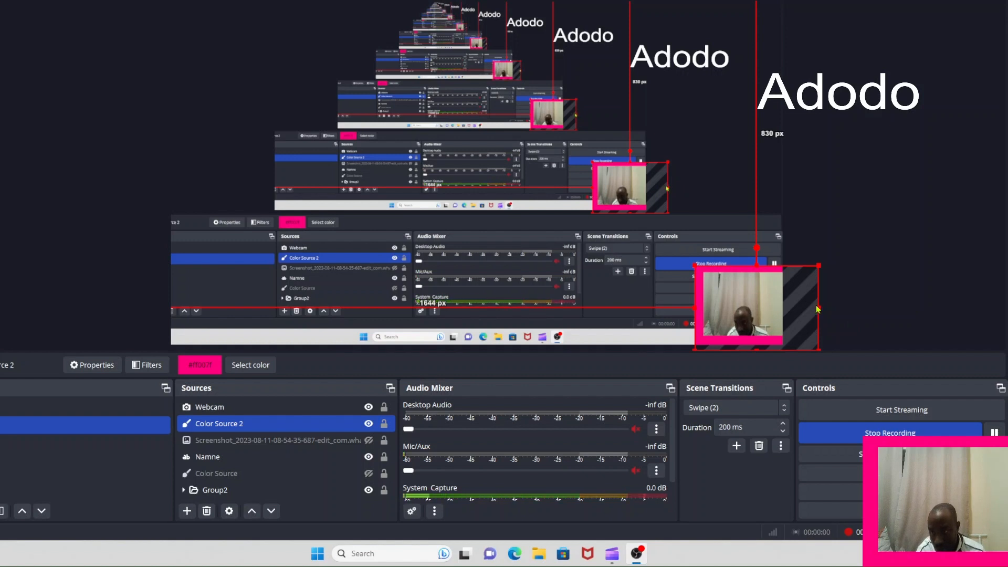
pyautogui.moveTo(817, 309); pyautogui.dragTo(789, 305)
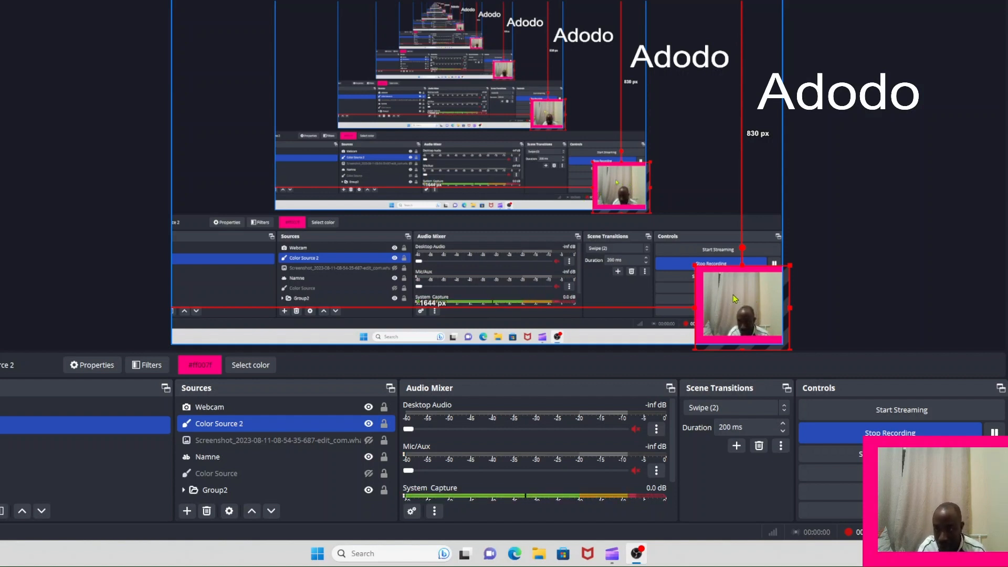
# - Hide Color Source 2 and Webcam, and make both sources visible again
pyautogui.click(369, 425)
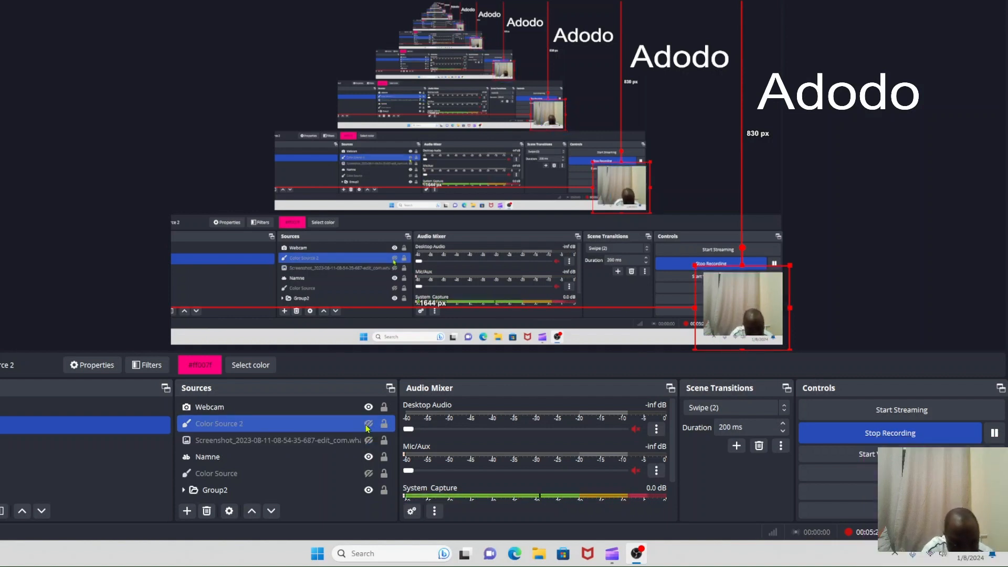
pyautogui.keyDown('ctrl'); pyautogui.click(369, 408); pyautogui.keyUp('ctrl')
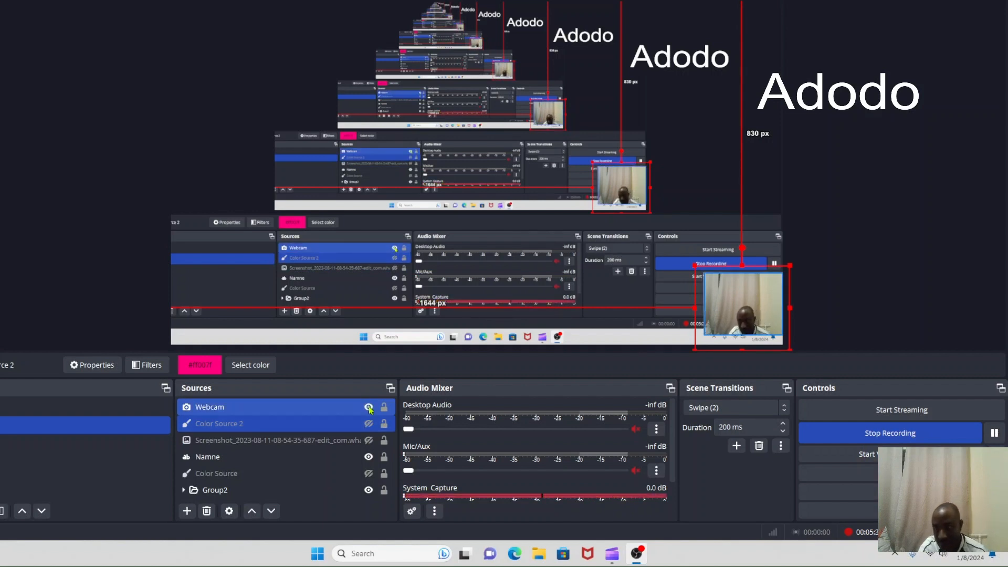
pyautogui.click(369, 408)
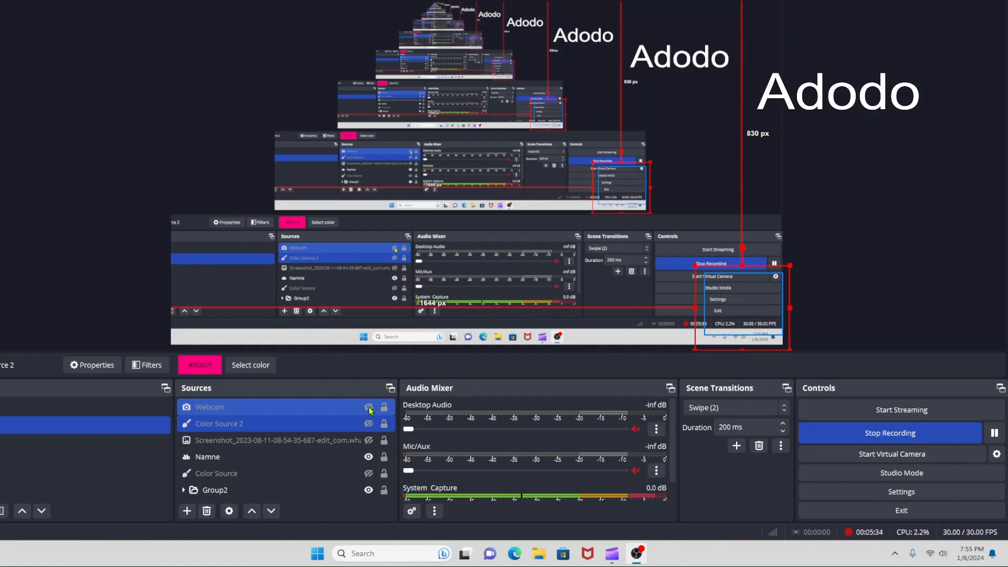
pyautogui.click(369, 408)
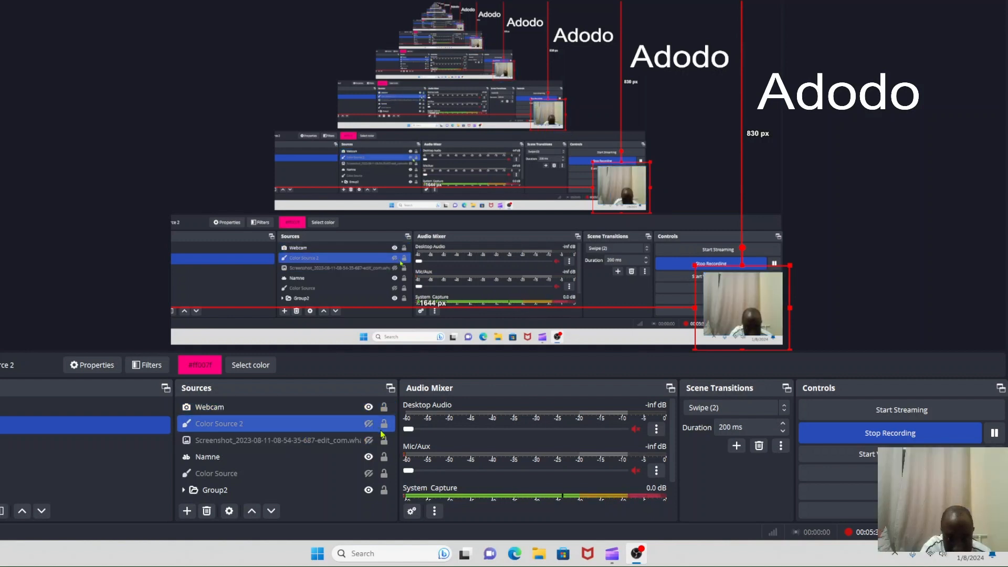
pyautogui.click(368, 423)
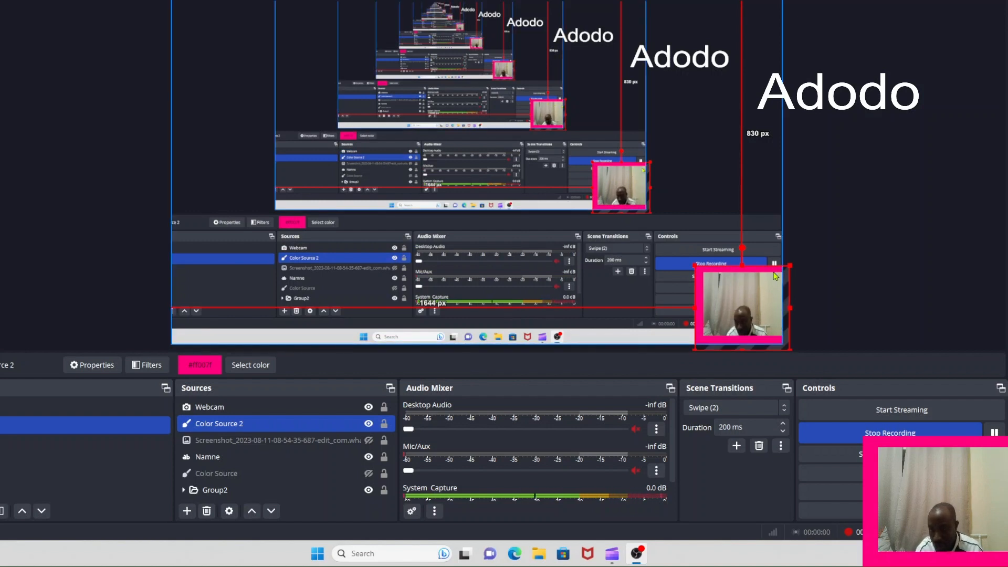
# - Lock the Webcam and Color Source 2 sources in place
pyautogui.keyDown('ctrl'); pyautogui.click(360, 439); pyautogui.keyUp('ctrl')
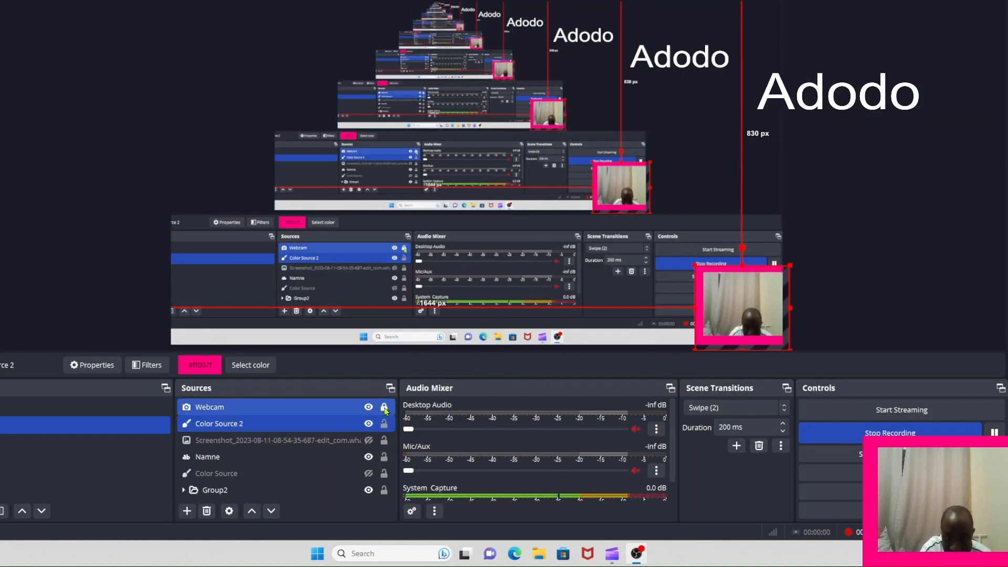
pyautogui.click(384, 407)
pyautogui.click(377, 423)
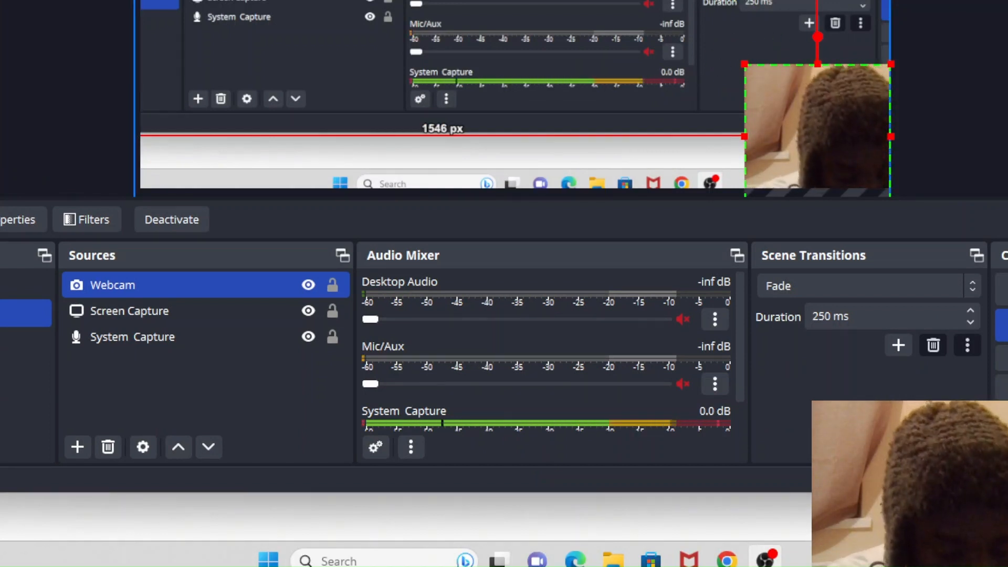
pyautogui.click(138, 312)
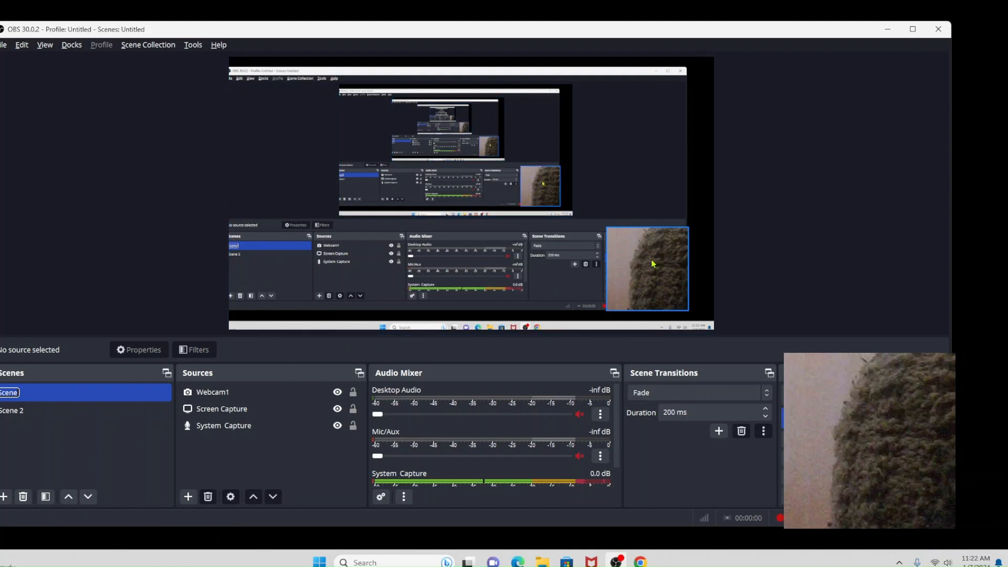
pyautogui.click(231, 408)
pyautogui.click(231, 424)
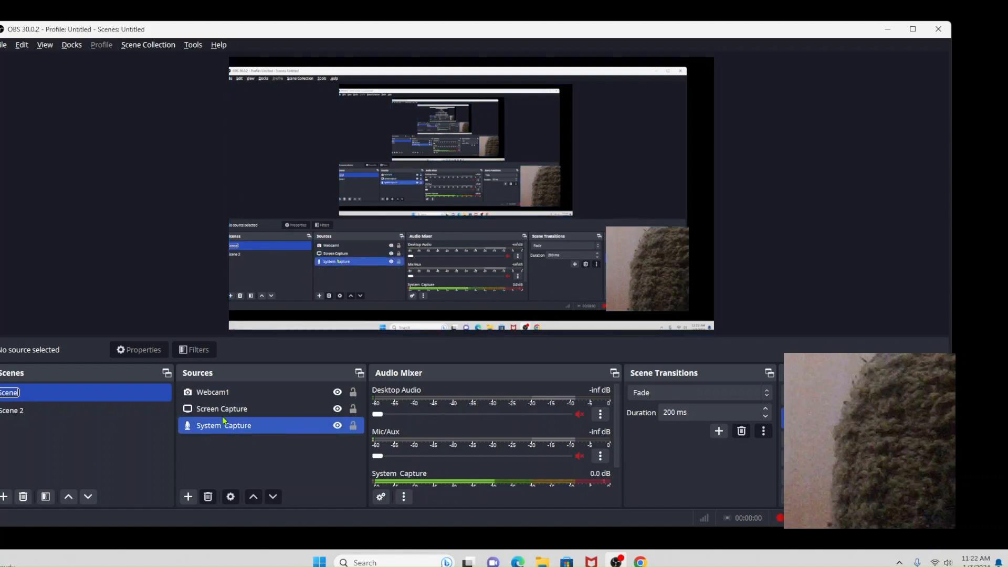
# - Reset Webcam1's properties to their defaults and shift its picture slightly toward the canvas's lower-right corner
pyautogui.click(215, 391)
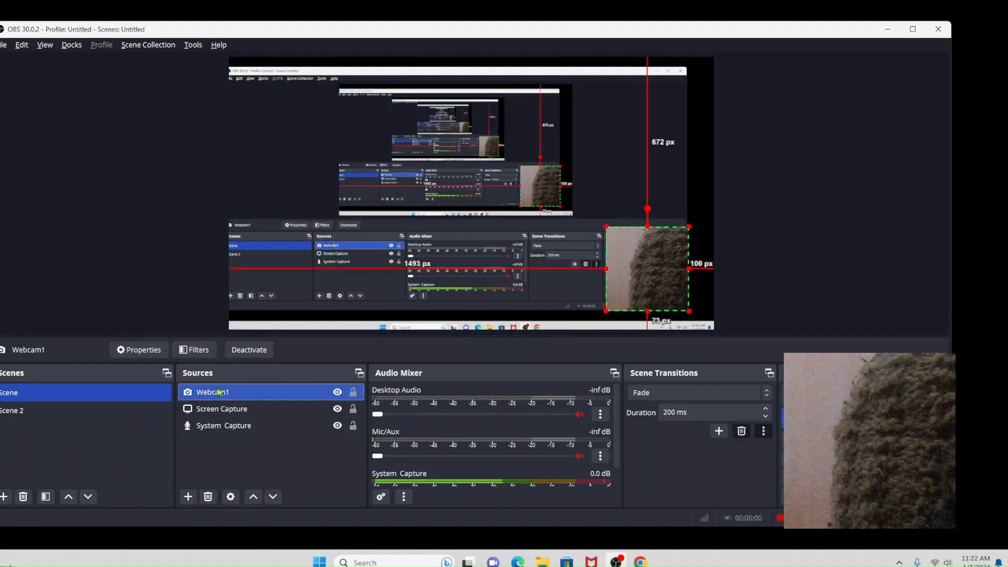
pyautogui.rightClick(221, 391)
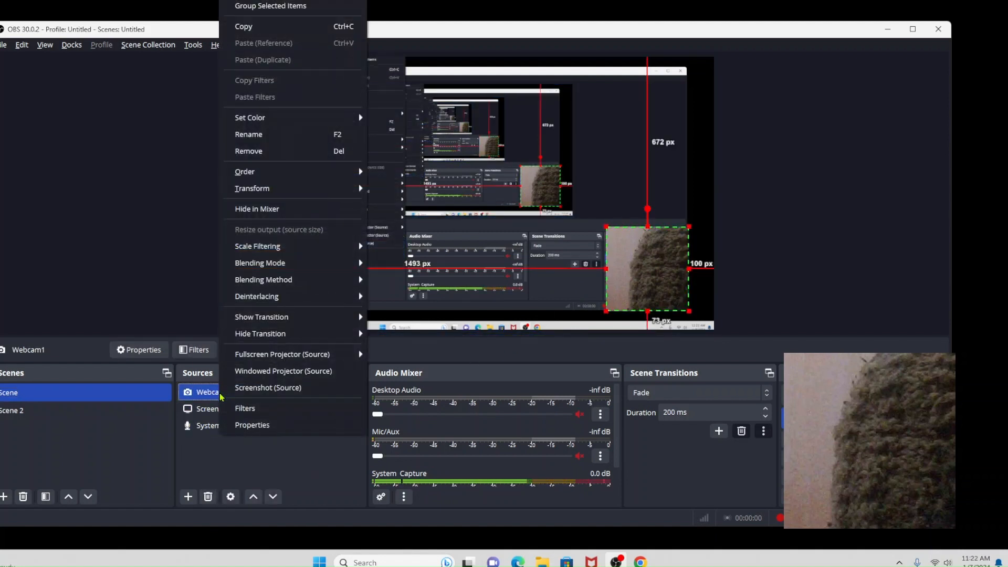
pyautogui.click(253, 426)
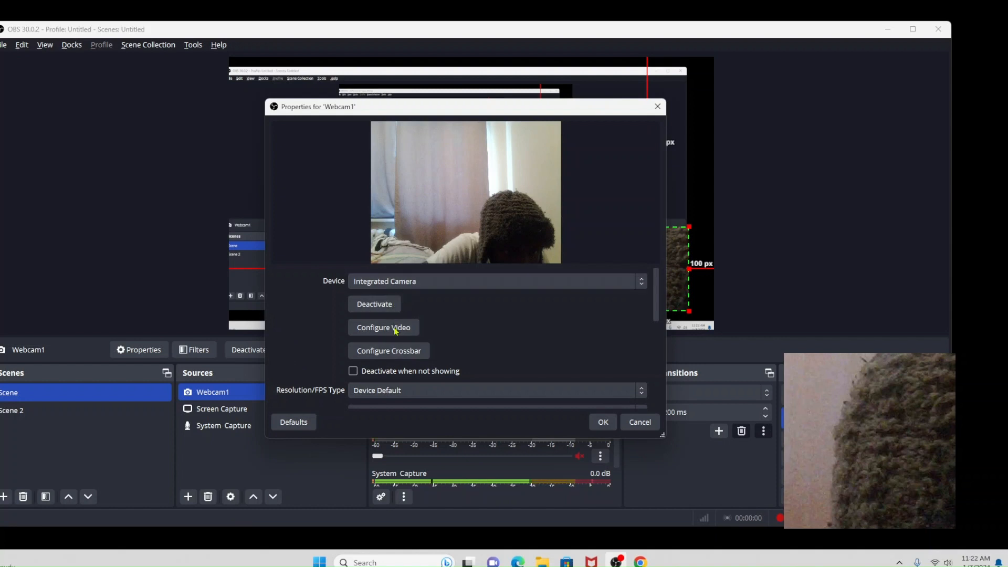
pyautogui.click(288, 423)
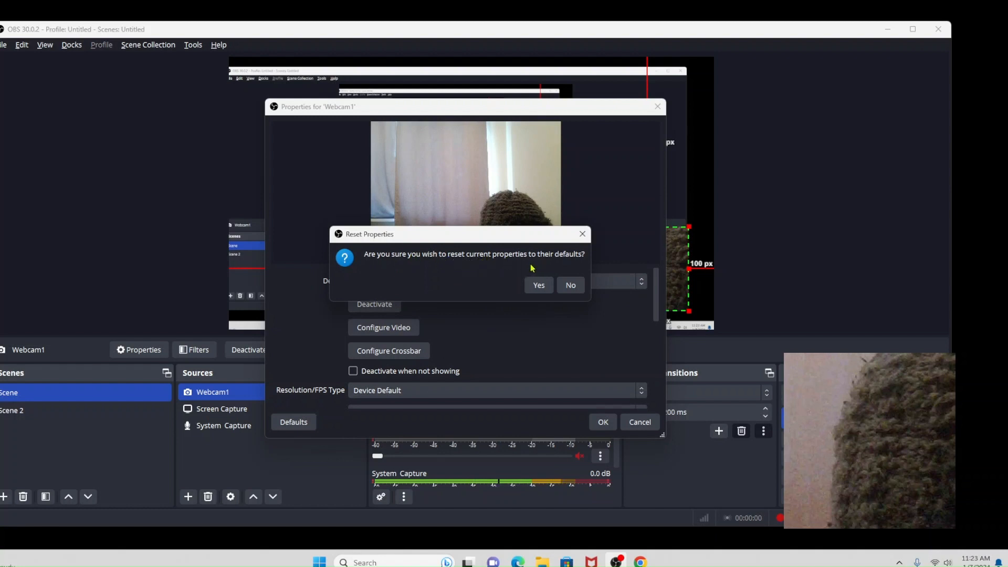
pyautogui.click(539, 285)
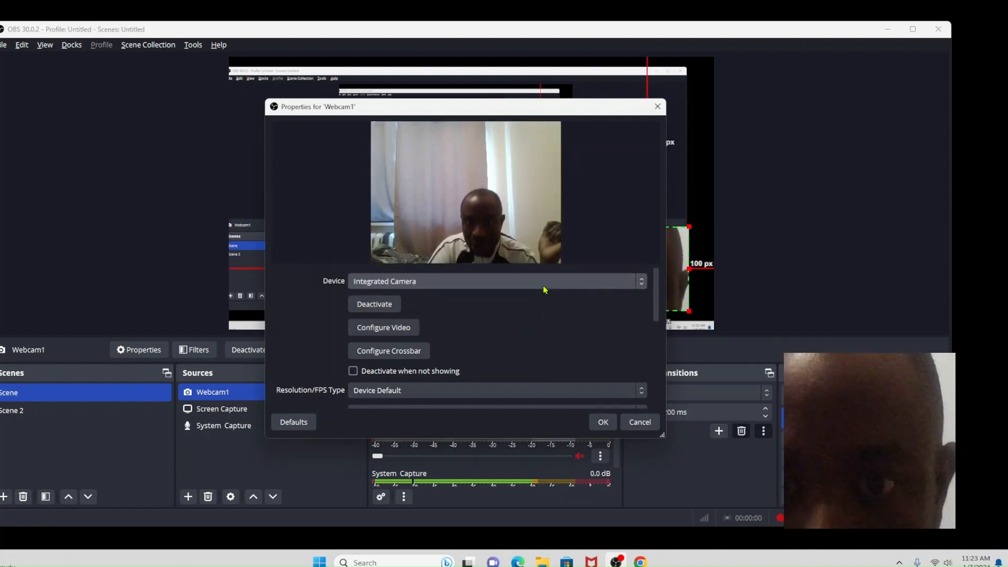
pyautogui.click(602, 422)
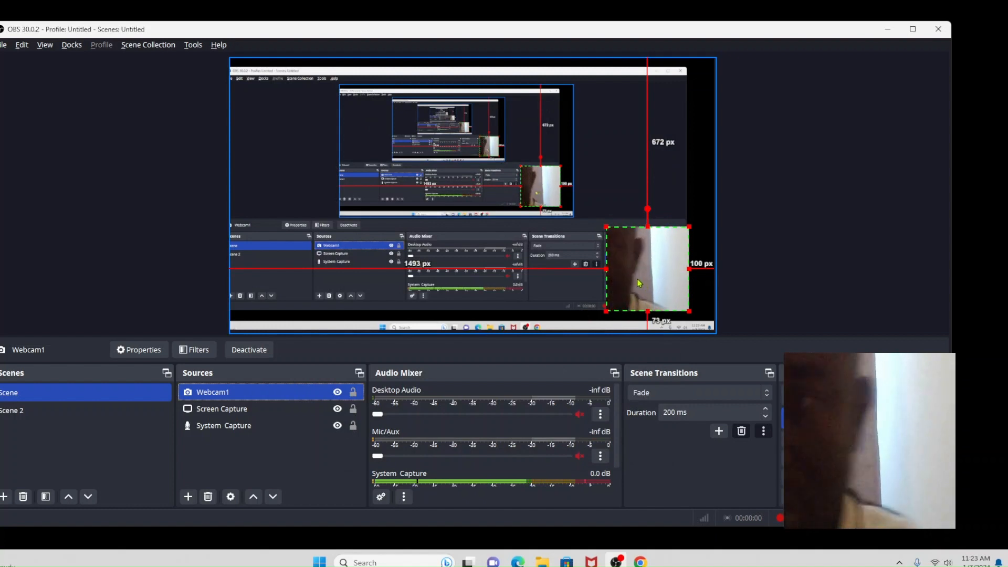
pyautogui.moveTo(633, 279)
pyautogui.mouseDown()
pyautogui.moveTo(651, 280)
pyautogui.moveTo(636, 271)
pyautogui.moveTo(640, 282)
pyautogui.mouseUp()
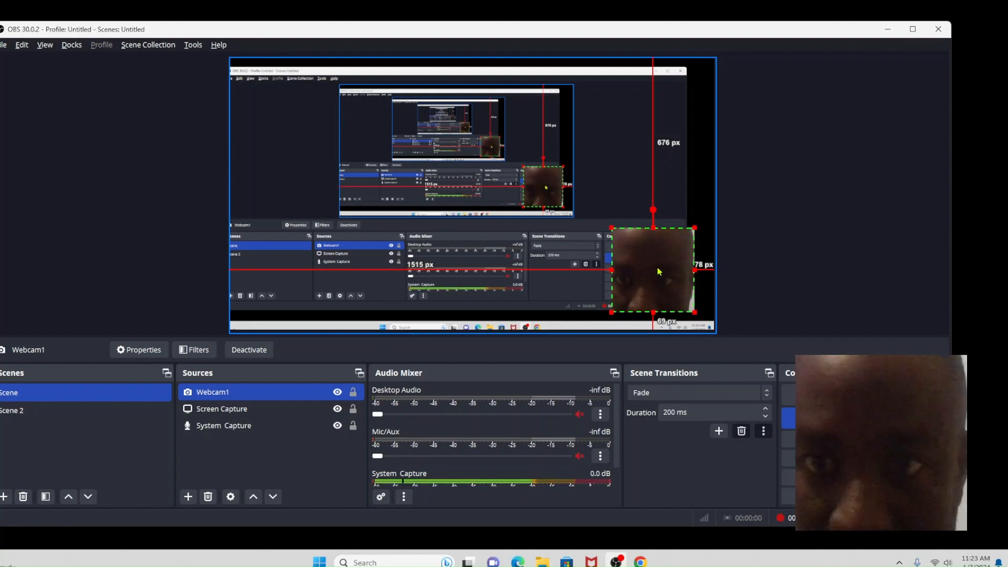
# - Add a new Text (GDI+) source named "Name" to the scene
pyautogui.rightClick(659, 271)
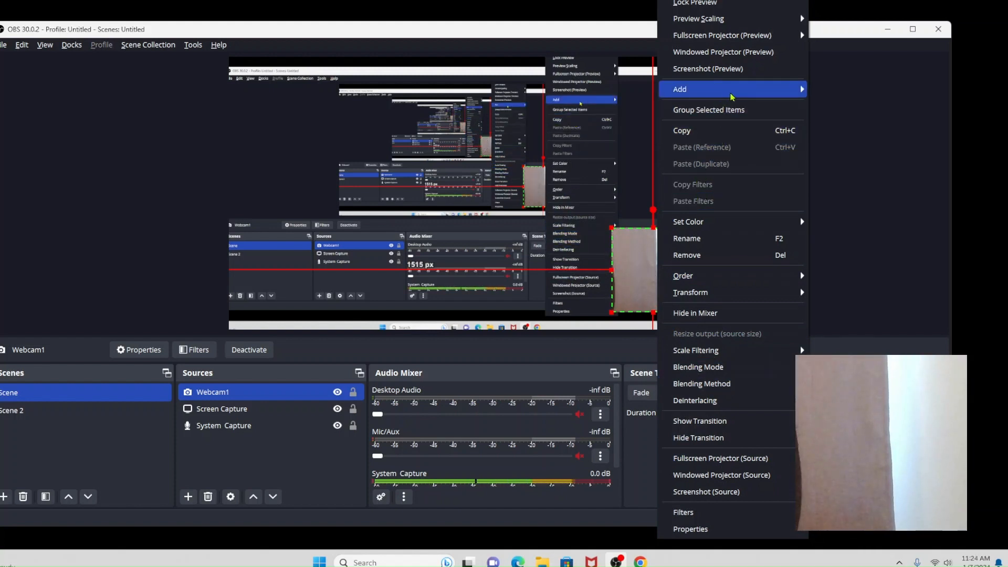
pyautogui.moveTo(762, 91)
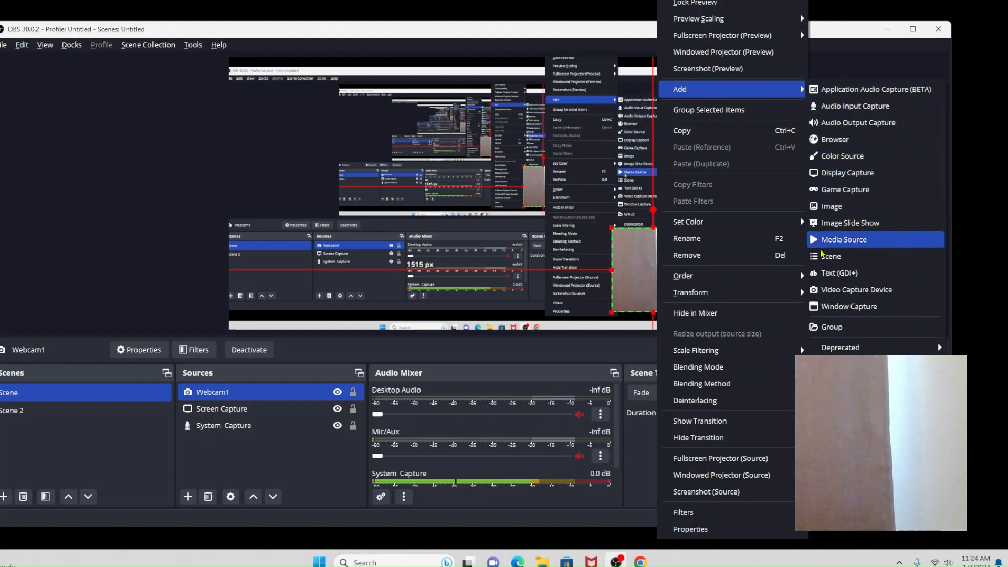
pyautogui.click(829, 272)
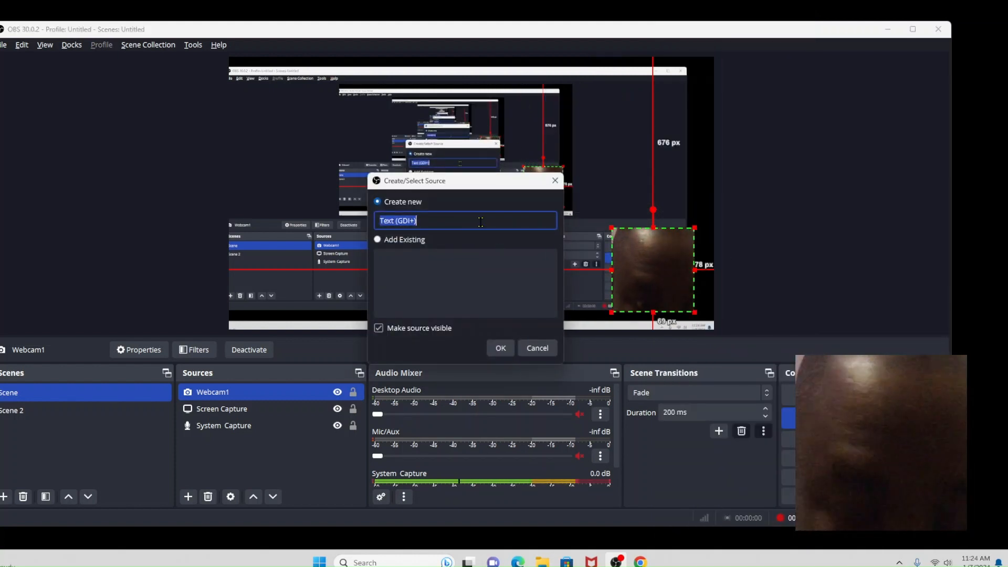
pyautogui.press('BackSpace')
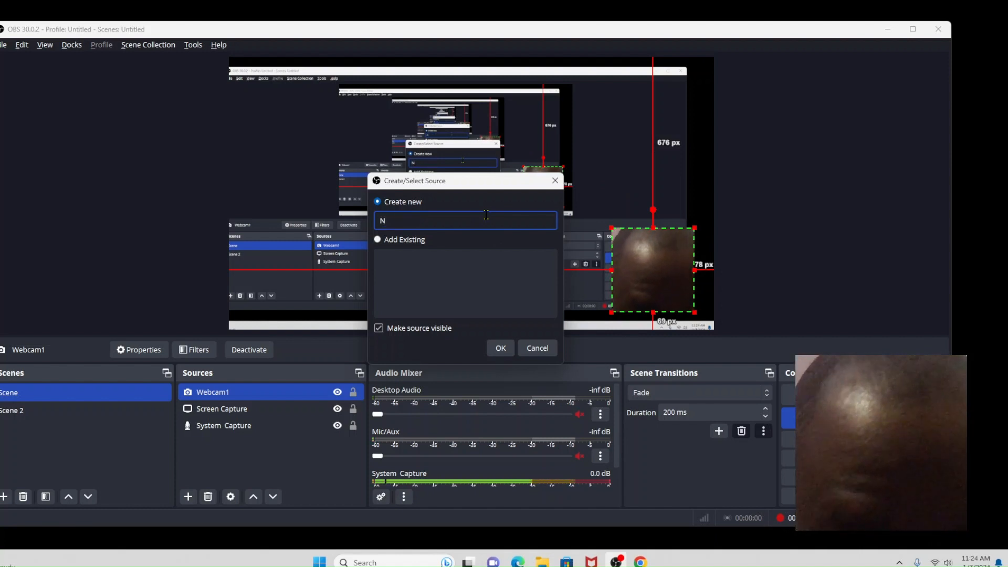
pyautogui.write('Name')
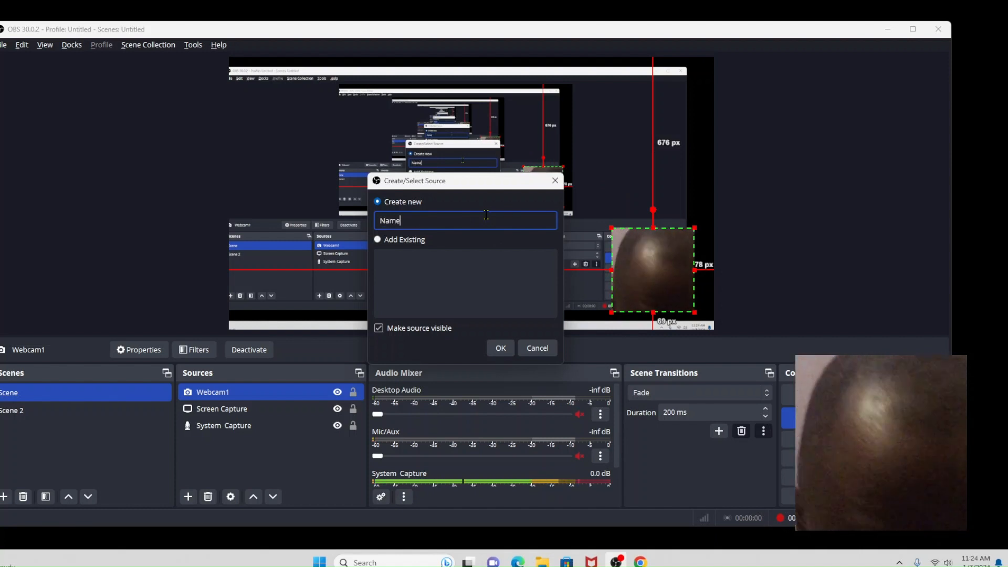
pyautogui.click(504, 348)
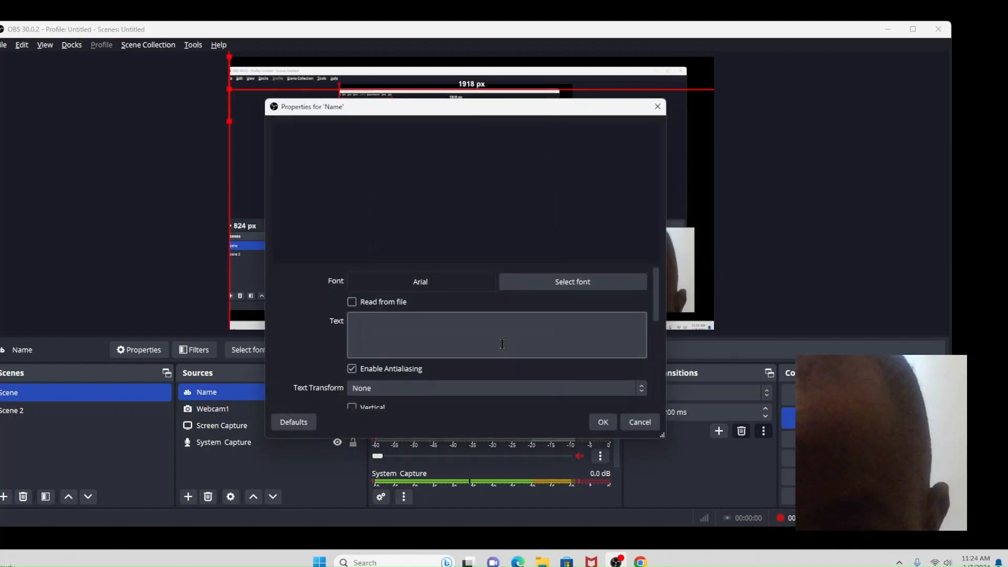
# - Set the new text source's content to "Adodo Code College" and accept its properties
pyautogui.click(462, 321)
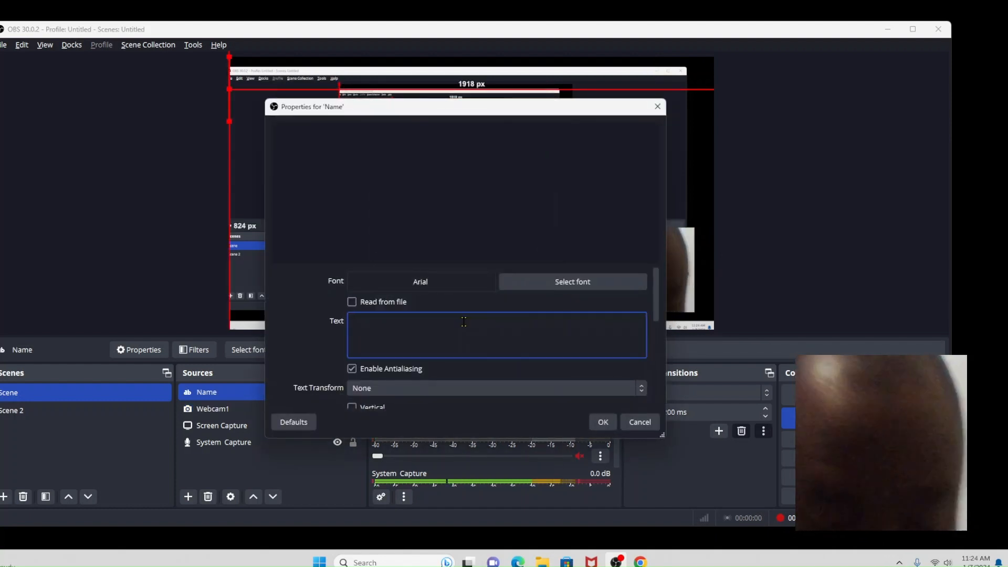
pyautogui.write('Adodo')
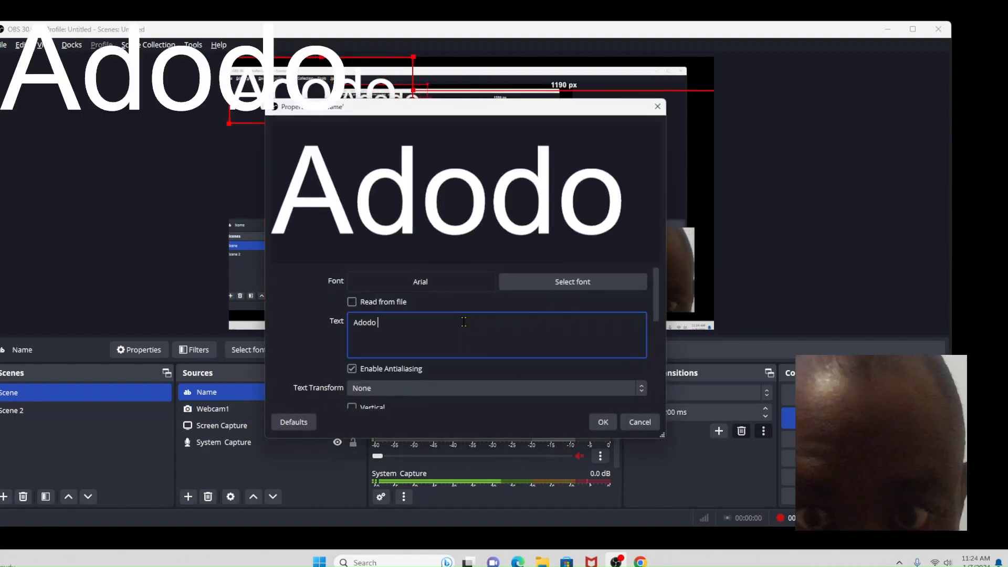
pyautogui.write(' Code')
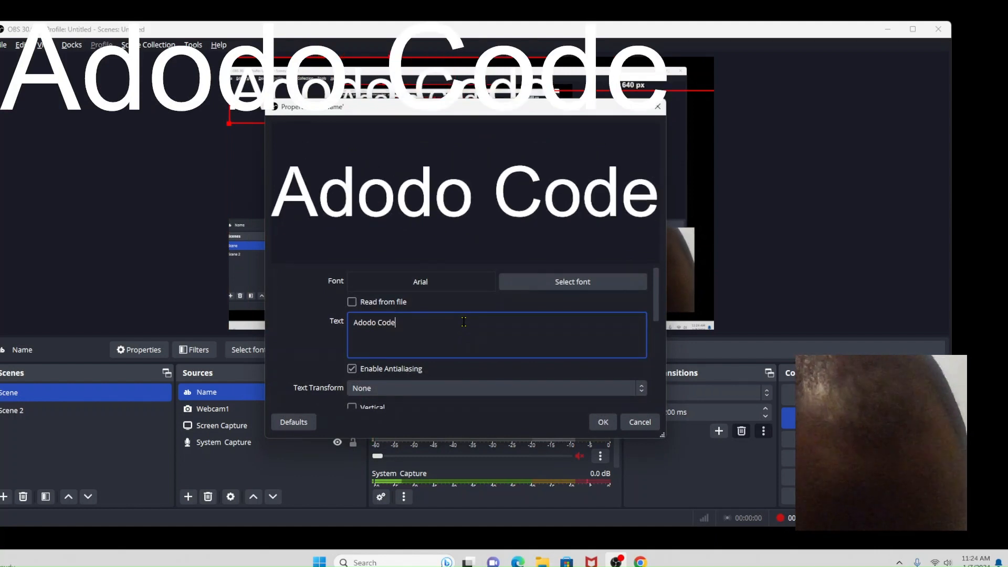
pyautogui.write(' Colle')
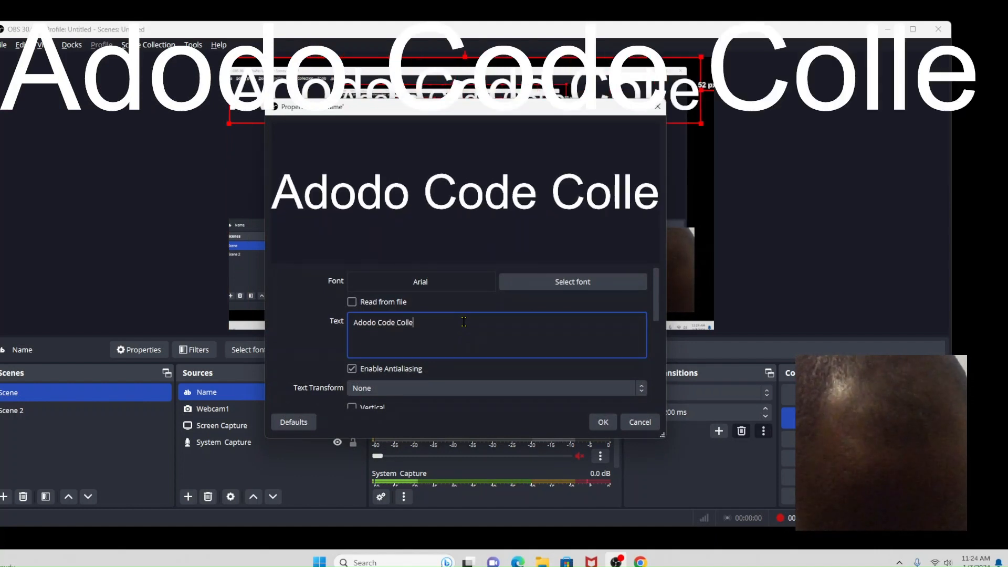
pyautogui.write('ge')
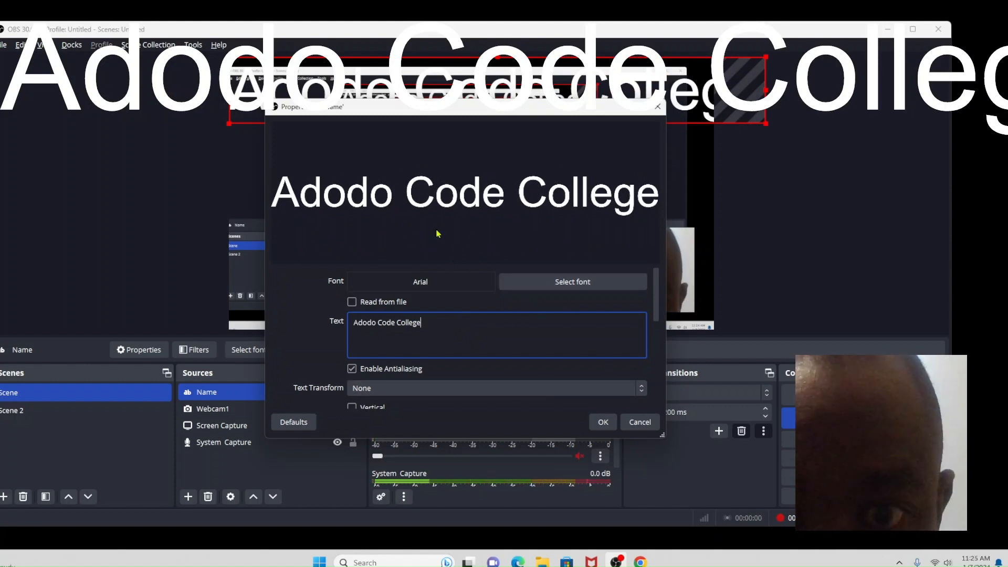
pyautogui.click(602, 422)
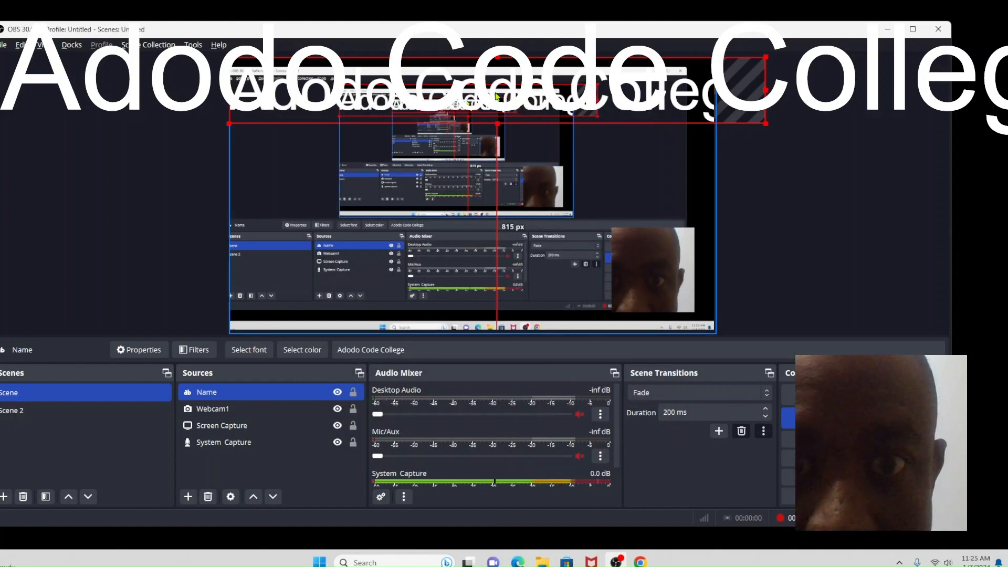
# - Move the Adodo Code College text down from the canvas's top edge toward its middle
pyautogui.moveTo(495, 96); pyautogui.dragTo(474, 171)
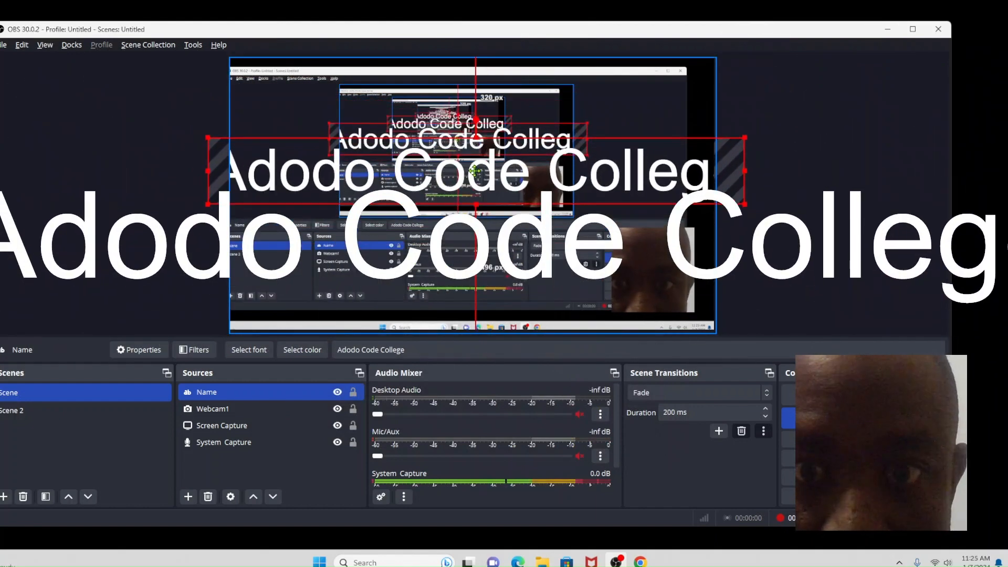
pyautogui.click(565, 183)
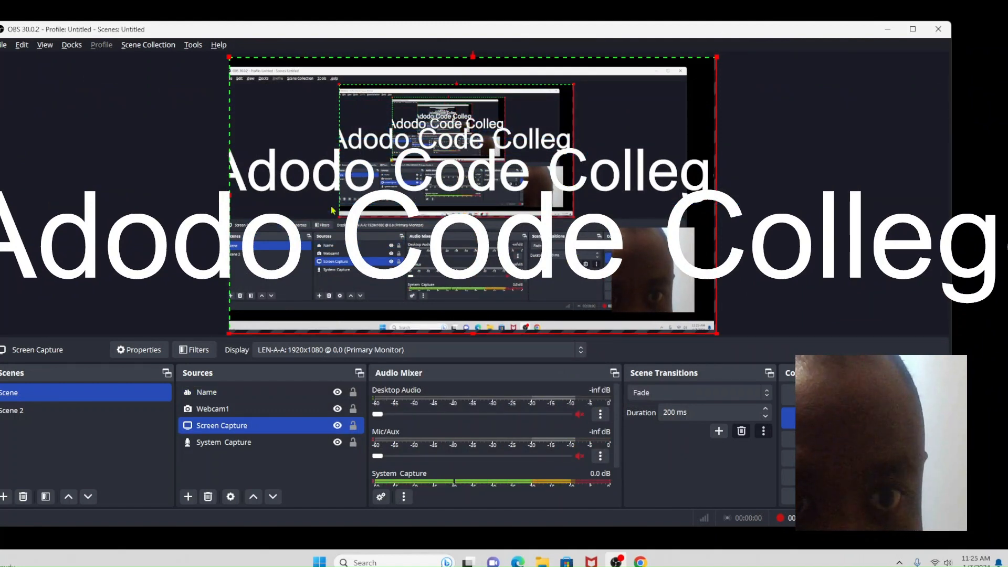
pyautogui.click(243, 175)
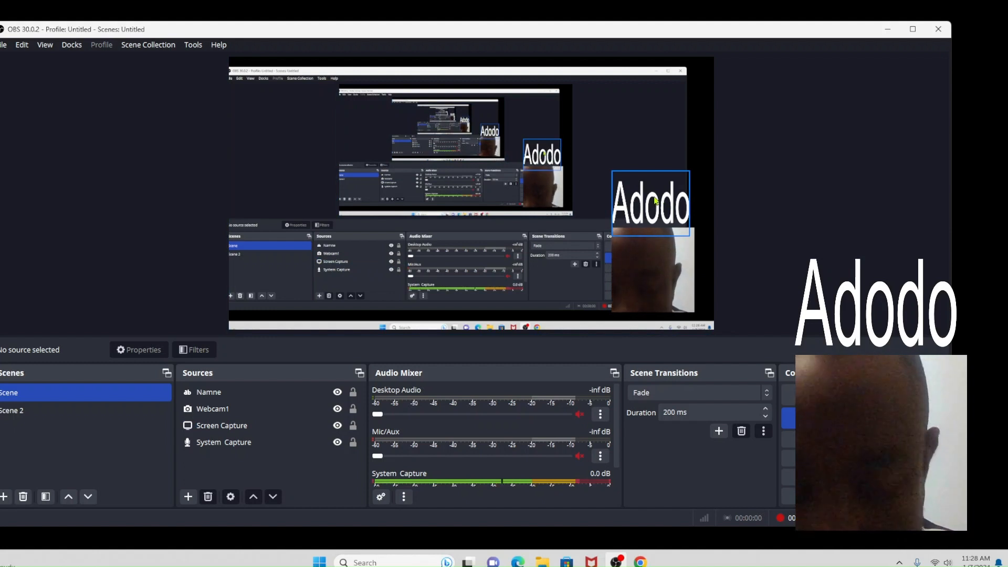
# - Reduce the height of the Namne text and place it directly above the webcam picture
pyautogui.click(655, 201)
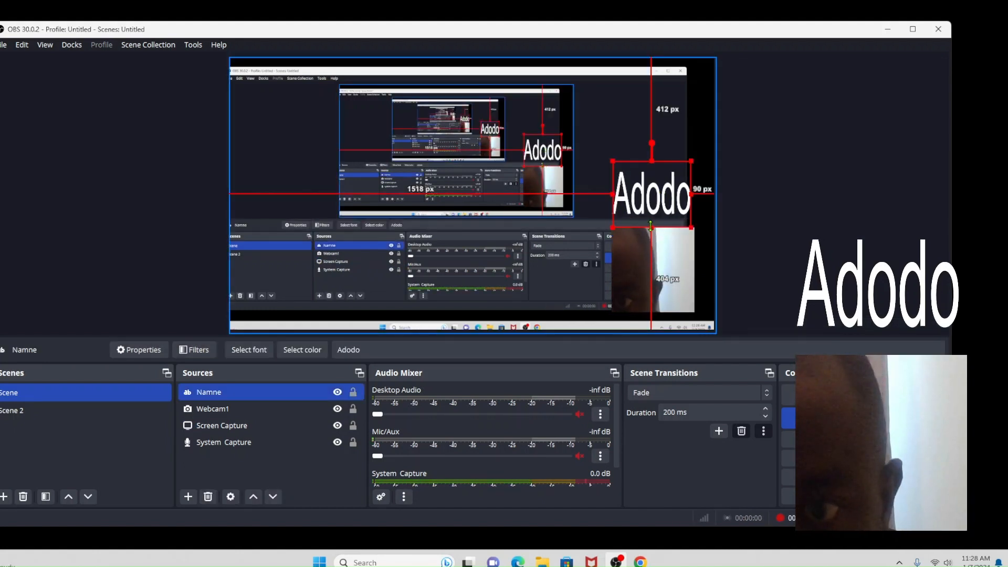
pyautogui.moveTo(650, 227)
pyautogui.mouseDown()
pyautogui.moveTo(656, 189)
pyautogui.moveTo(657, 218)
pyautogui.mouseUp()
pyautogui.click(646, 186)
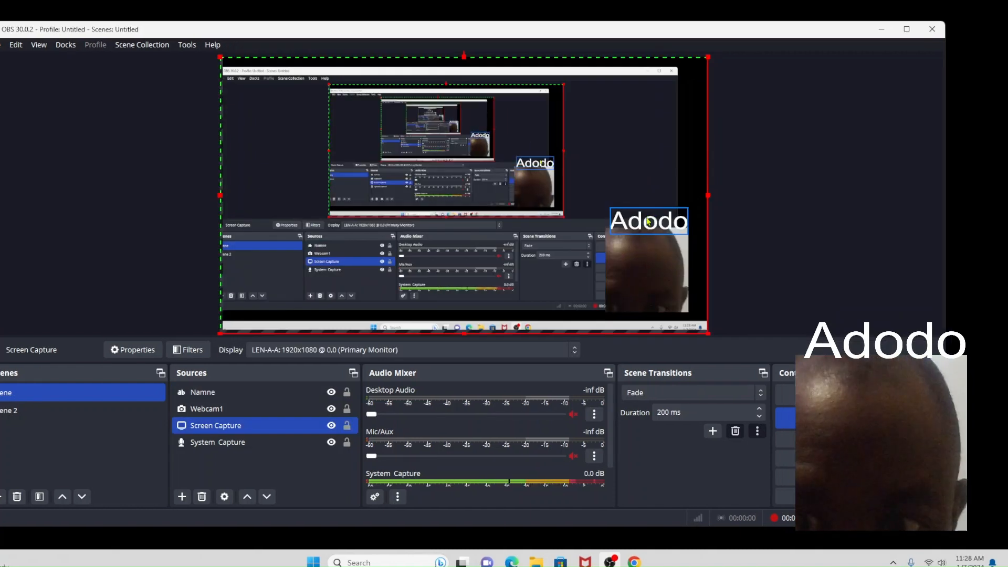
pyautogui.click(333, 426)
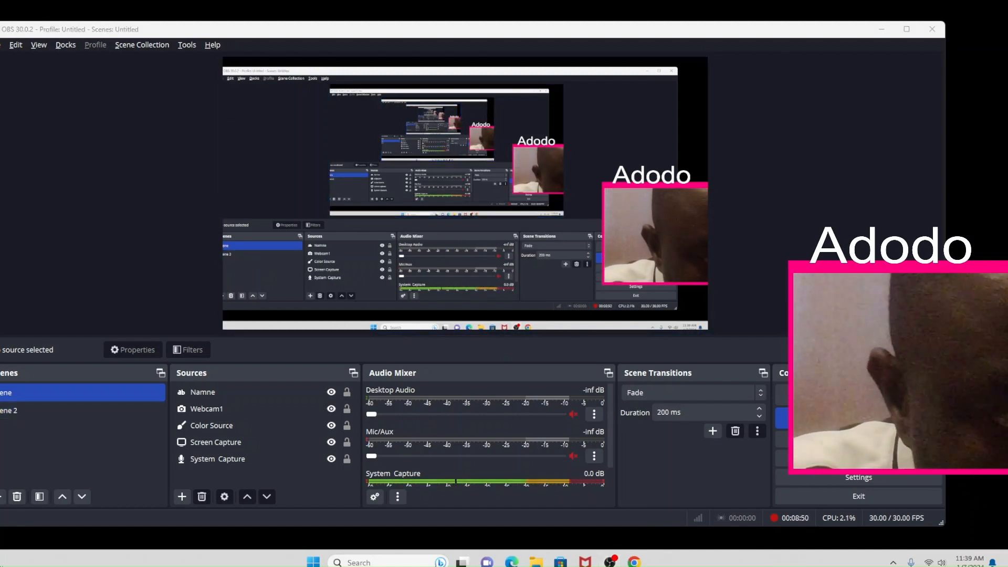
pyautogui.moveTo(1, 459); pyautogui.dragTo(278, 243)
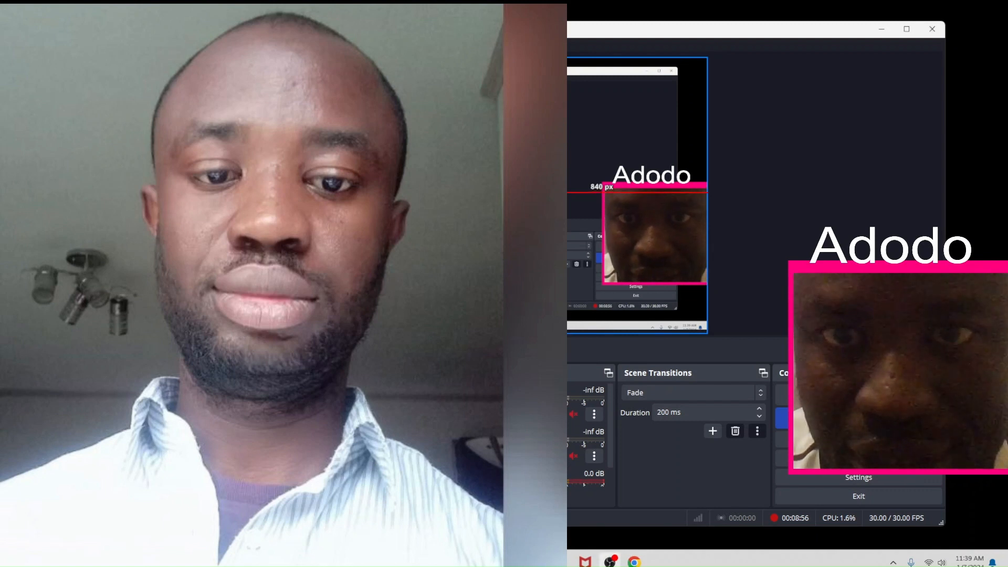
pyautogui.moveTo(315, 225); pyautogui.dragTo(340, 238)
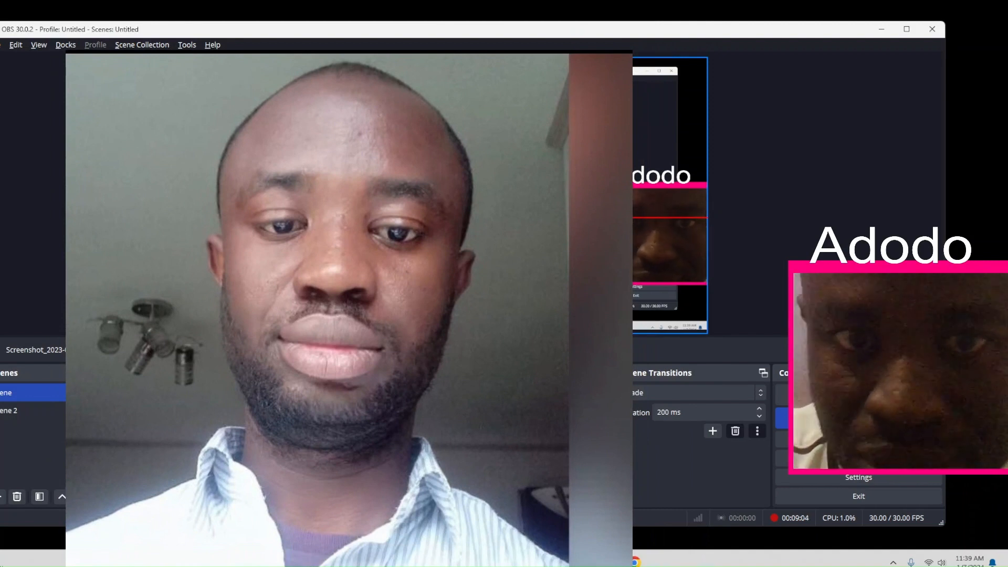
pyautogui.rightClick(411, 220)
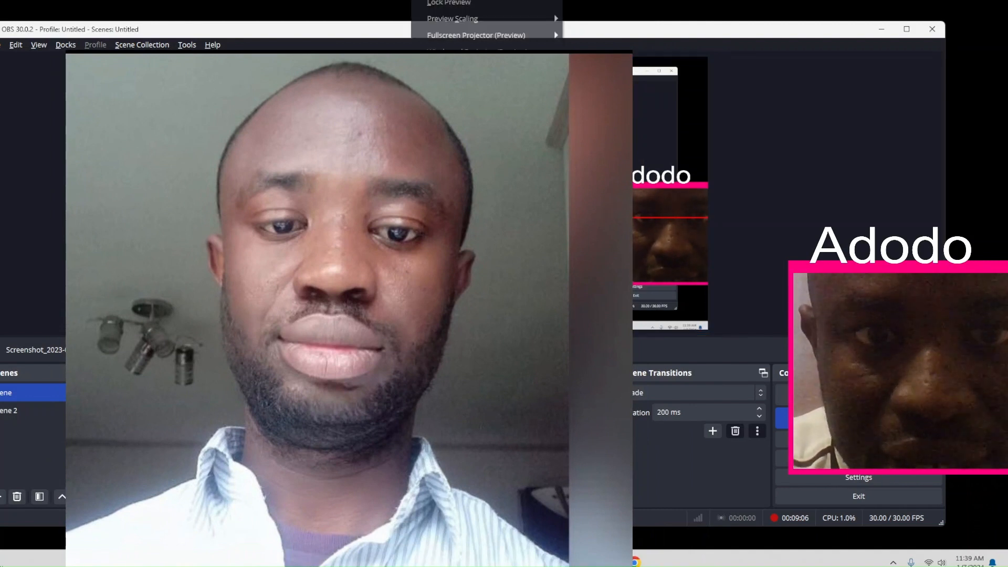
pyautogui.click(577, 210)
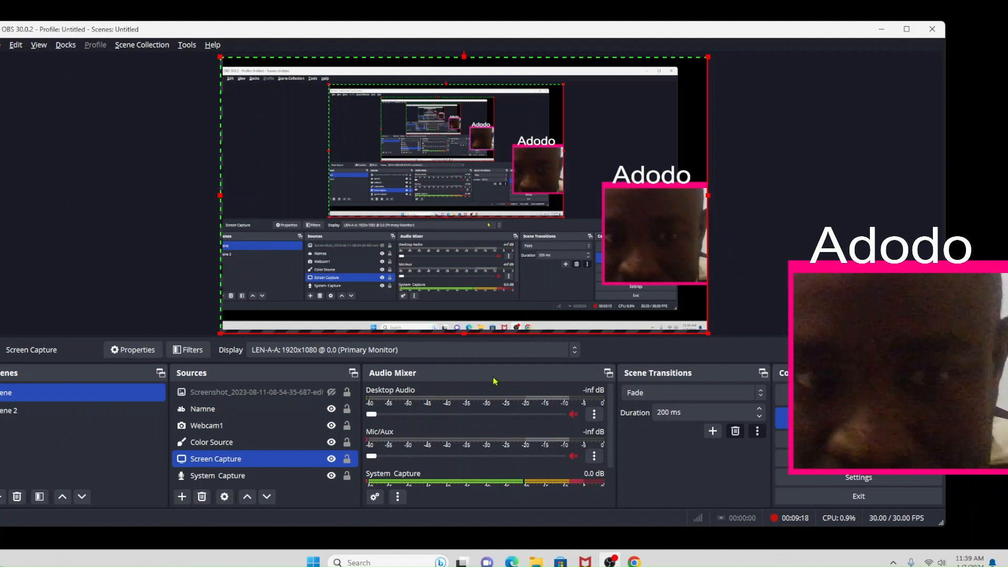
# - Hide the Webcam1 and Color Source sources, leaving the Namne text shown over the screen capture
pyautogui.keyDown('ctrl'); pyautogui.click(321, 426); pyautogui.keyUp('ctrl')
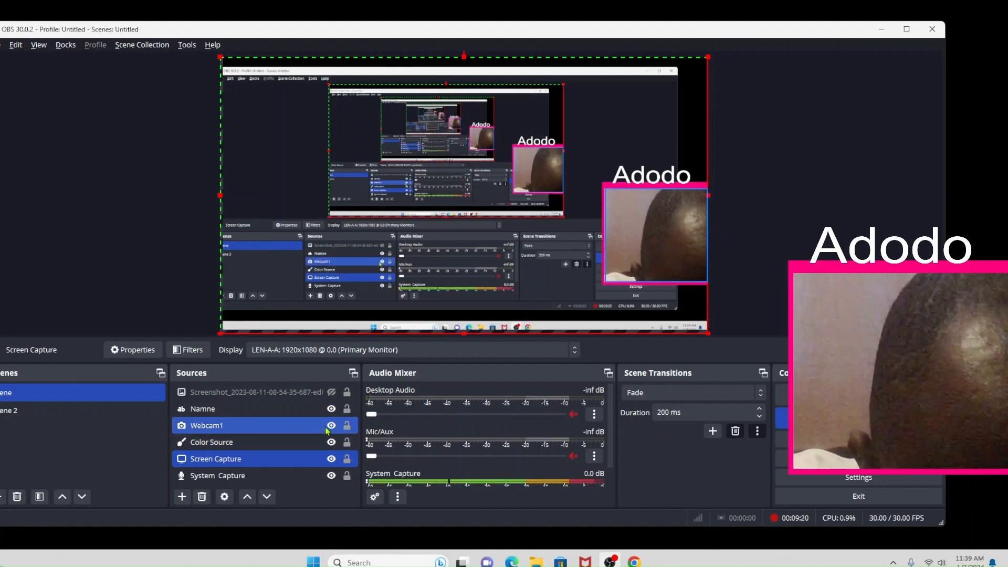
pyautogui.click(331, 425)
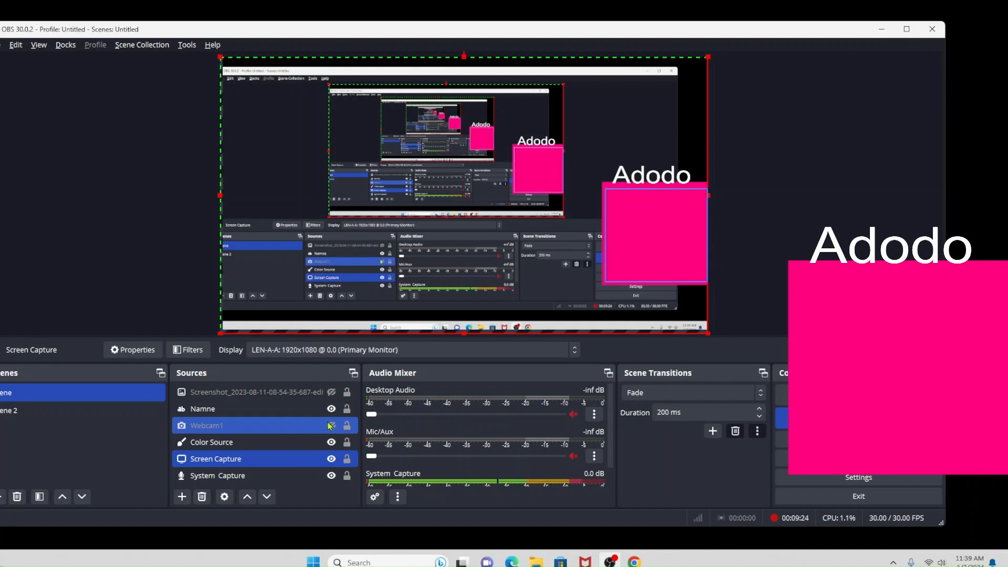
pyautogui.click(664, 225)
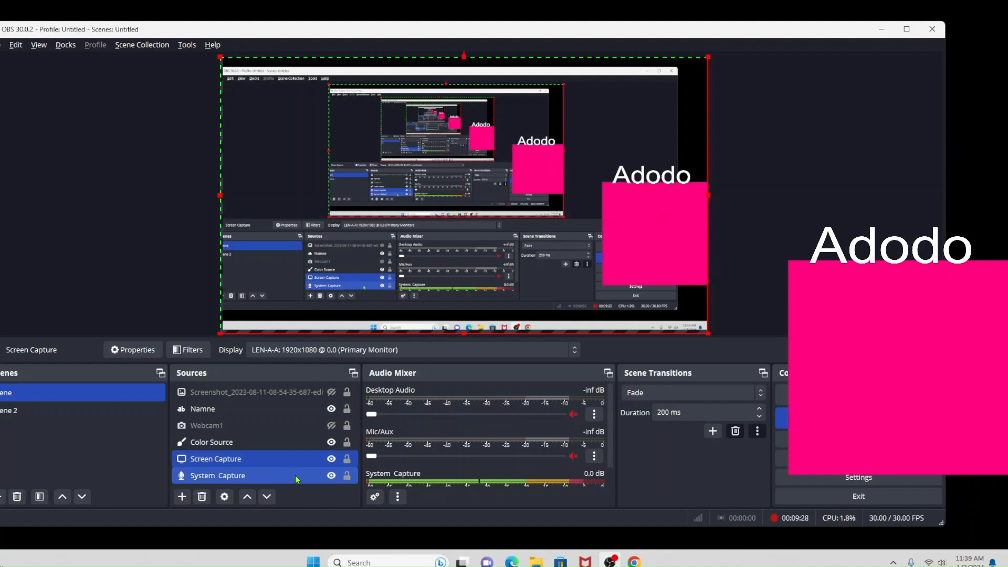
pyautogui.keyDown('ctrl'); pyautogui.click(242, 445); pyautogui.keyUp('ctrl')
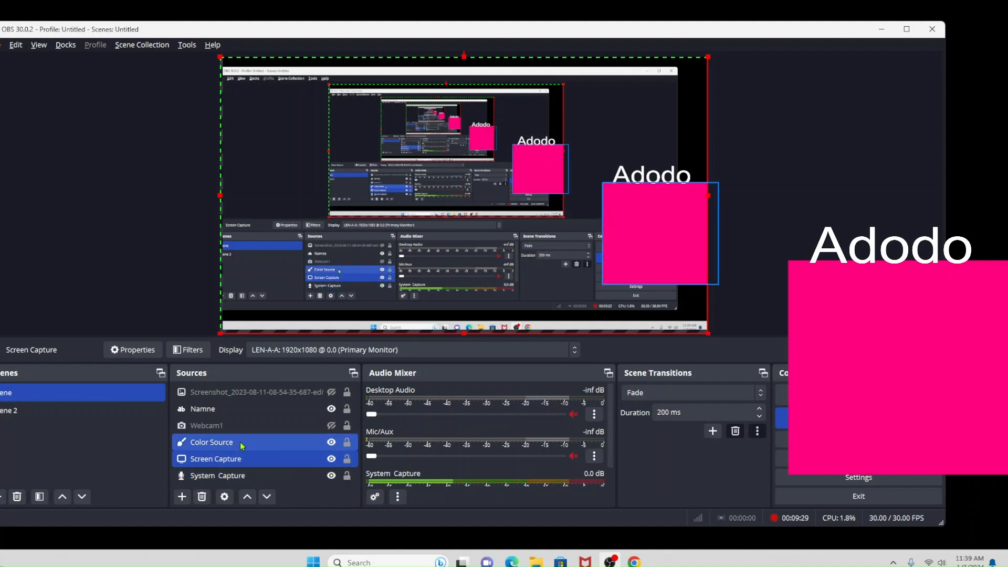
pyautogui.click(325, 445)
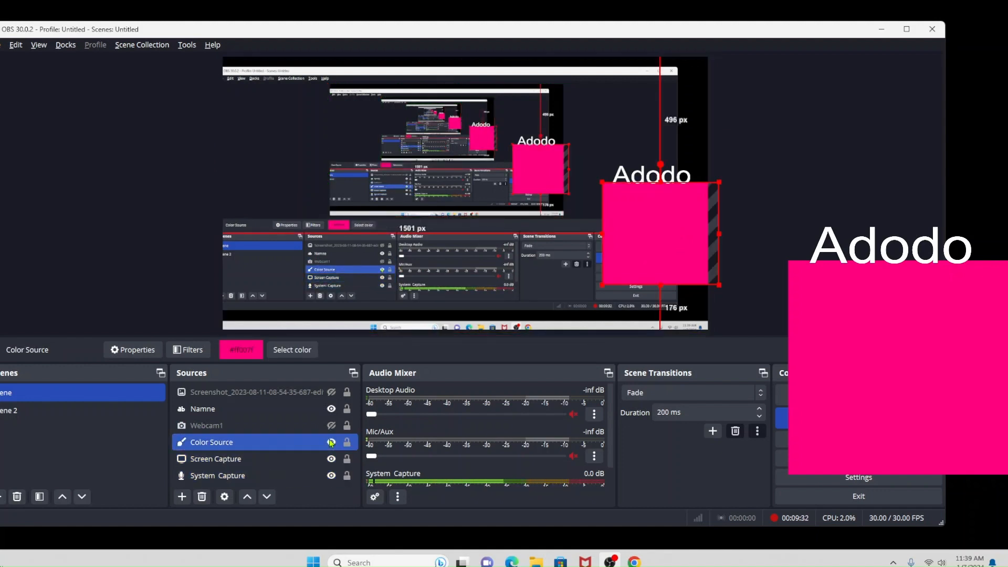
pyautogui.click(330, 442)
pyautogui.click(697, 220)
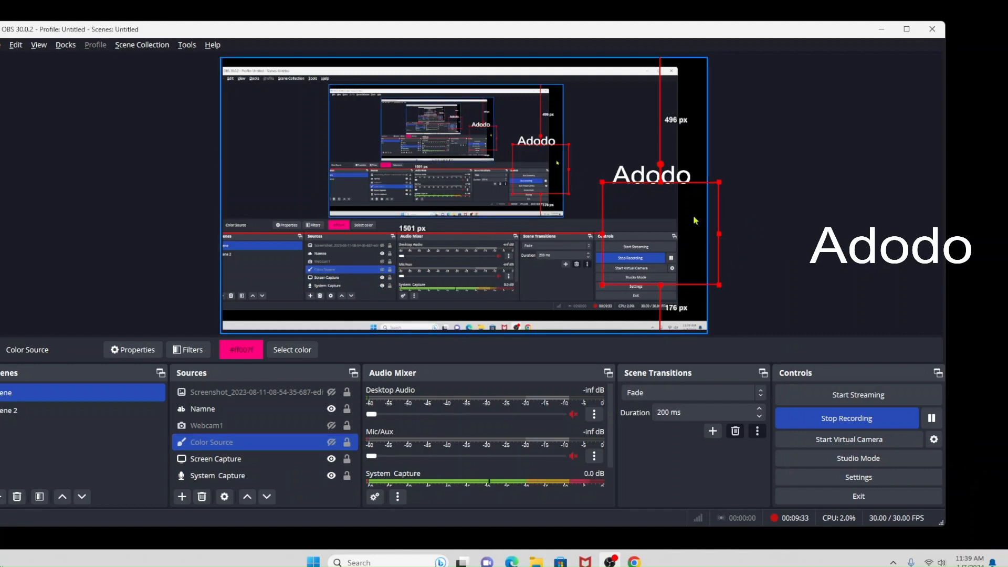
pyautogui.click(723, 250)
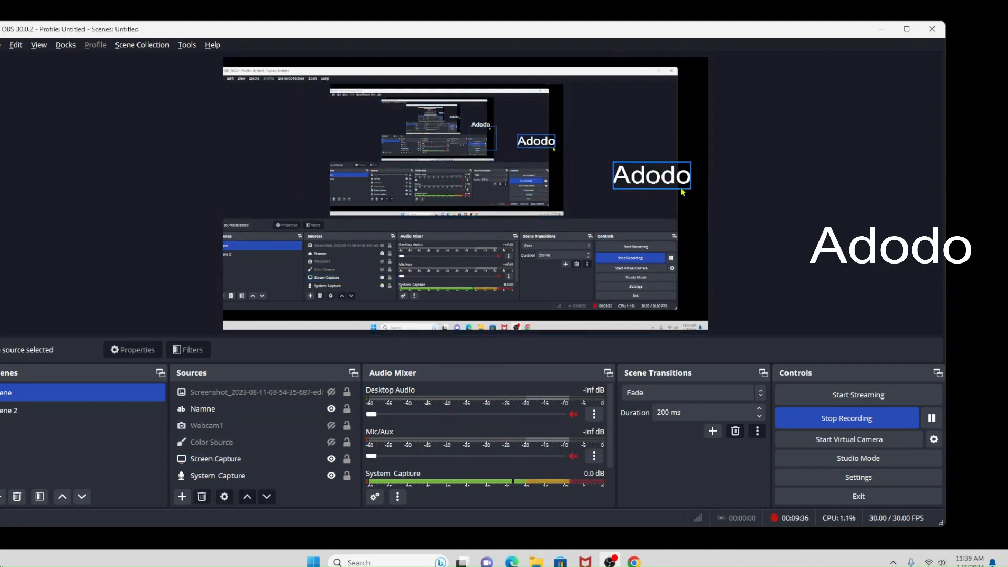
# - Show the screenshot image source again and shrink it from its upper-left corner to a small picture
pyautogui.click(345, 393)
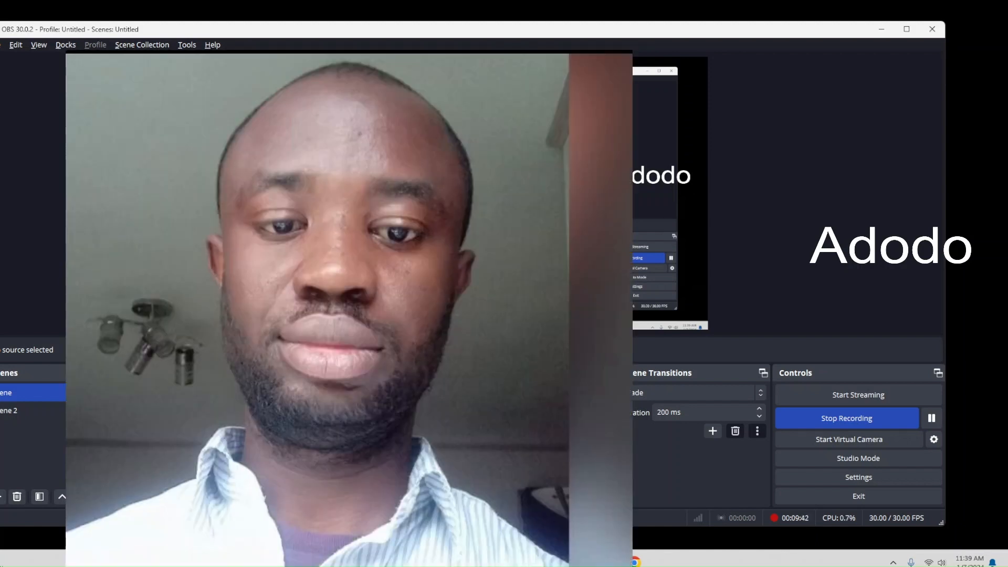
pyautogui.click(346, 393)
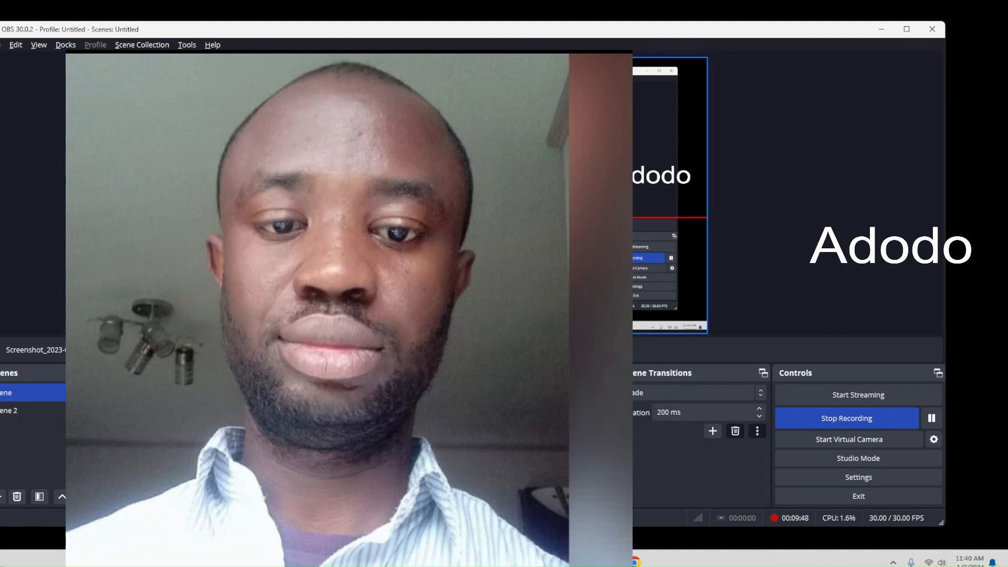
pyautogui.moveTo(253, 81); pyautogui.dragTo(221, 166)
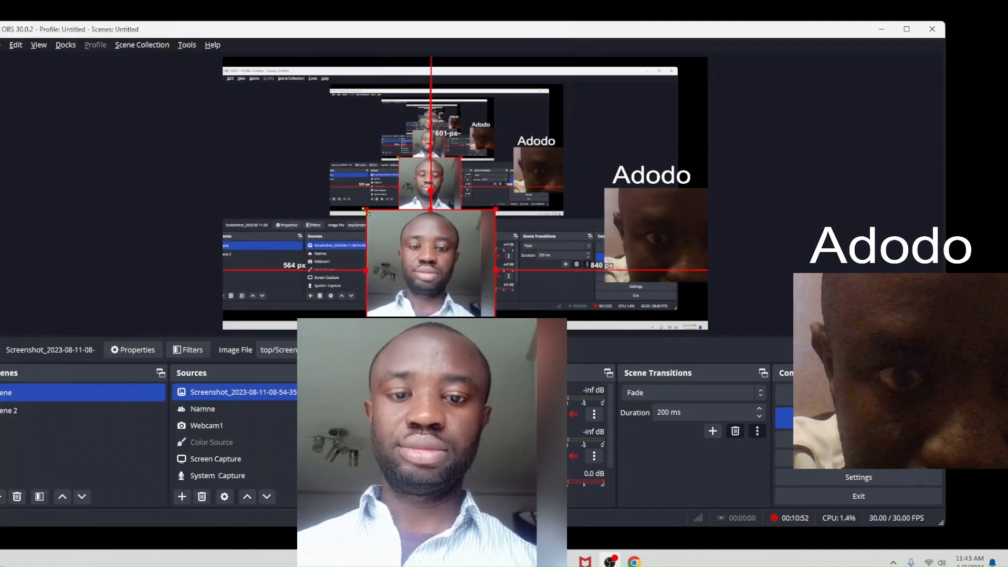
# - Move the image to the canvas's upper-right corner and reduce its height so it sits above the name text
pyautogui.moveTo(448, 252); pyautogui.dragTo(648, 87)
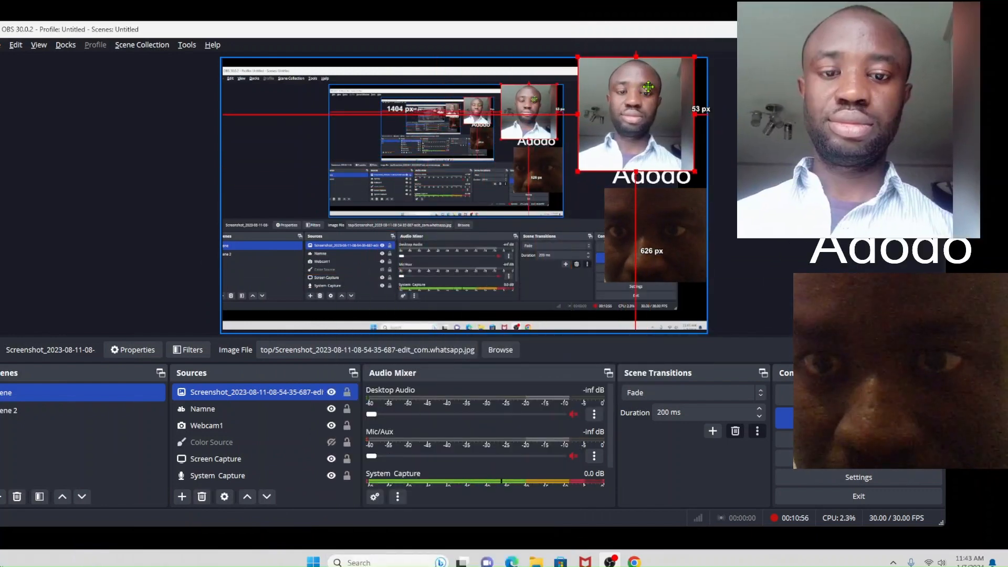
pyautogui.moveTo(692, 170); pyautogui.dragTo(653, 140)
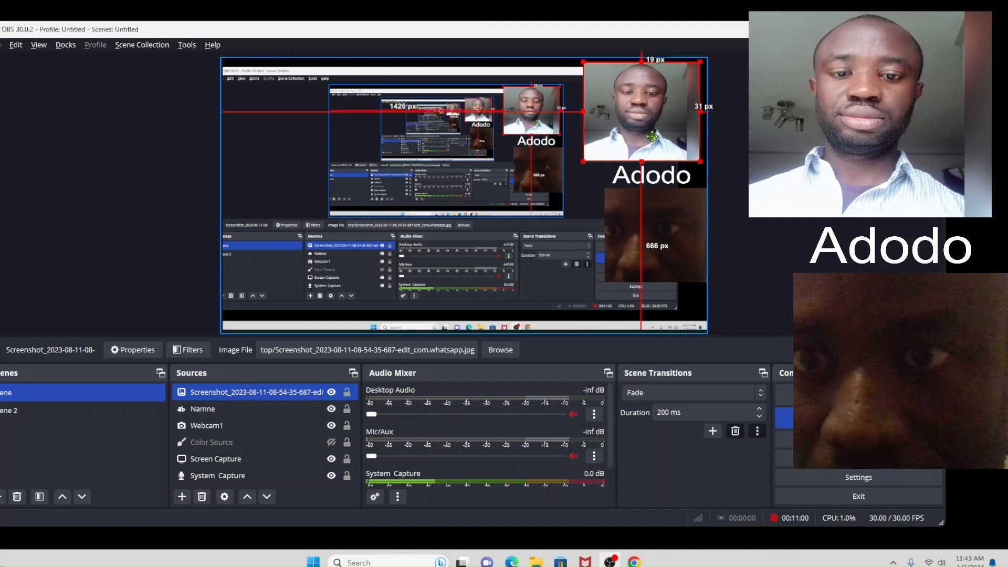
pyautogui.click(761, 150)
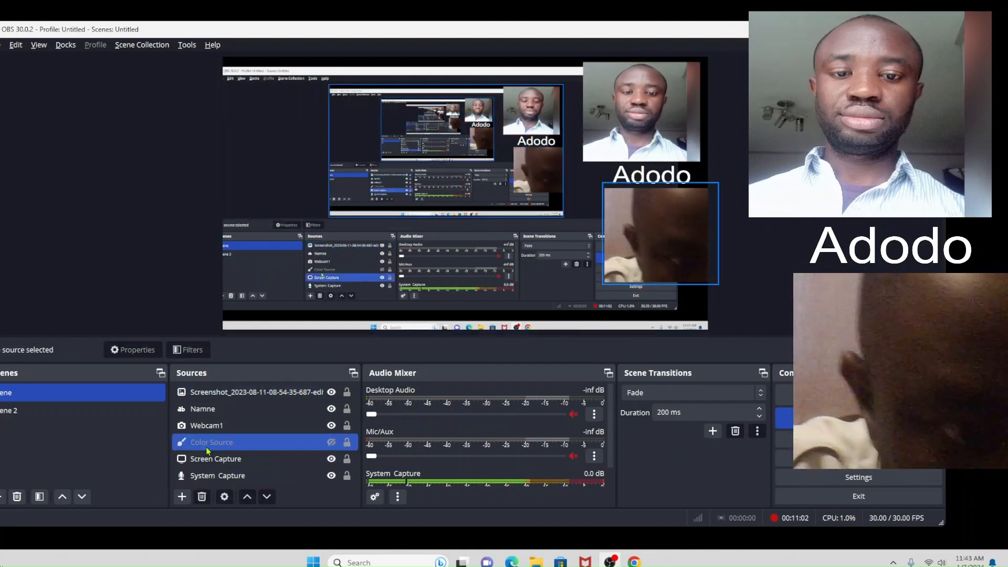
pyautogui.click(211, 394)
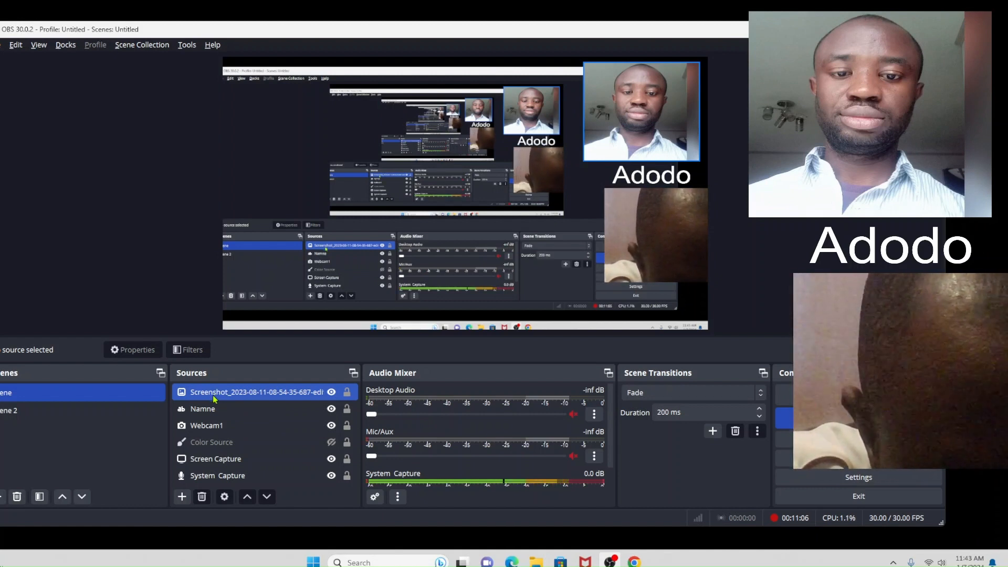
pyautogui.click(220, 425)
pyautogui.click(221, 475)
pyautogui.click(221, 442)
pyautogui.click(220, 409)
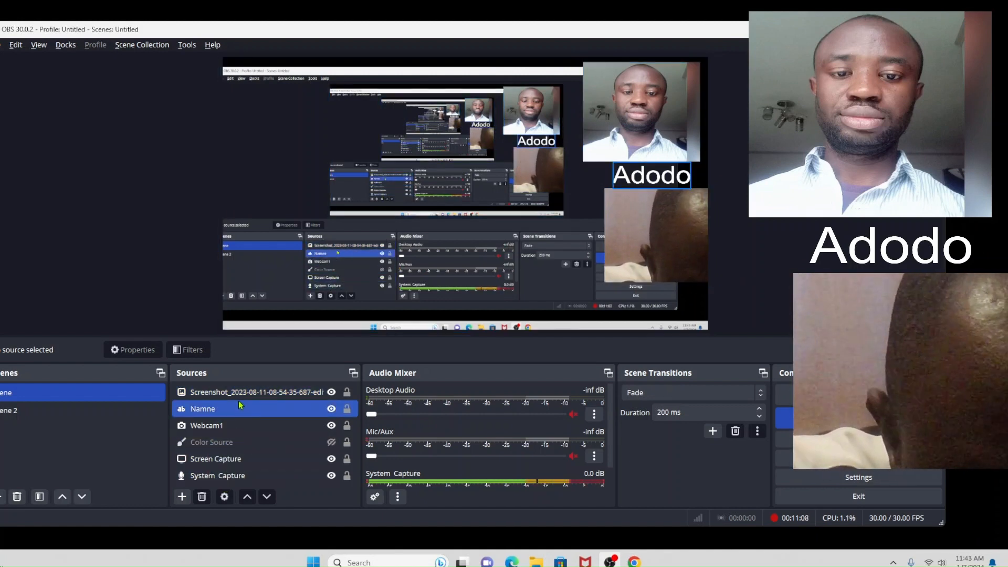
# - Group the screenshot image, Namne and Webcam1 sources together
pyautogui.click(243, 393)
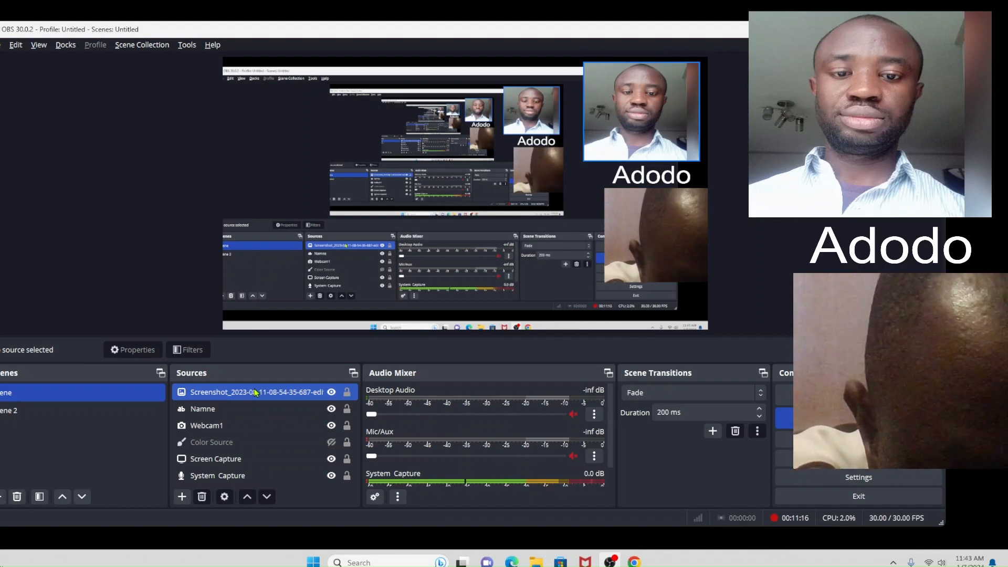
pyautogui.click(255, 392)
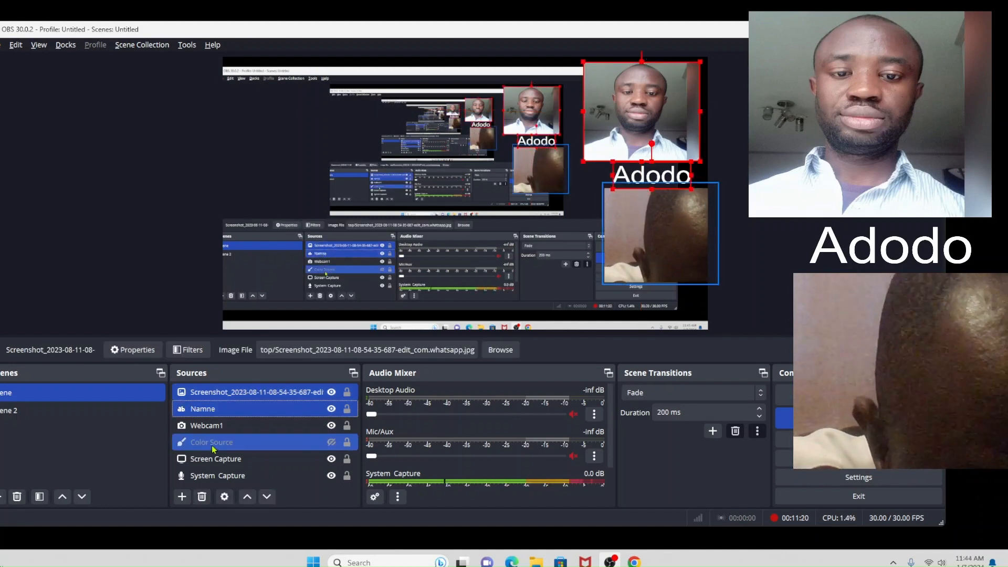
pyautogui.keyDown('shift'); pyautogui.click(213, 428); pyautogui.keyUp('shift')
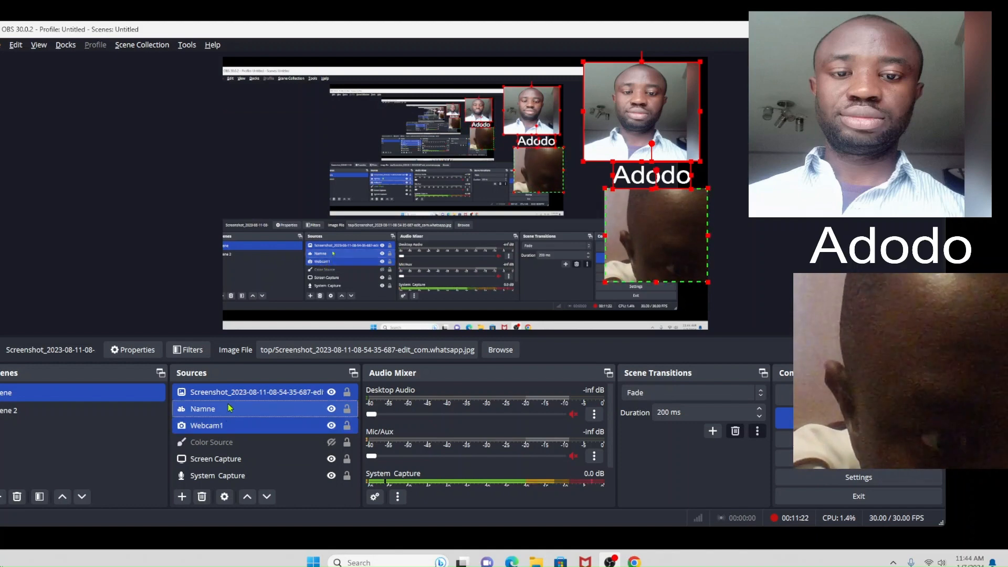
pyautogui.rightClick(228, 422)
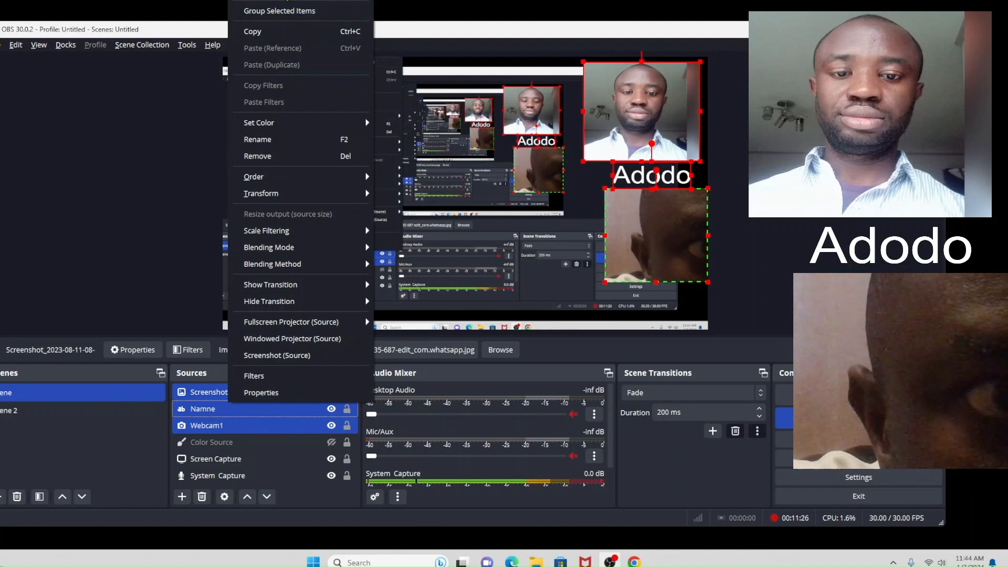
pyautogui.moveTo(280, 1)
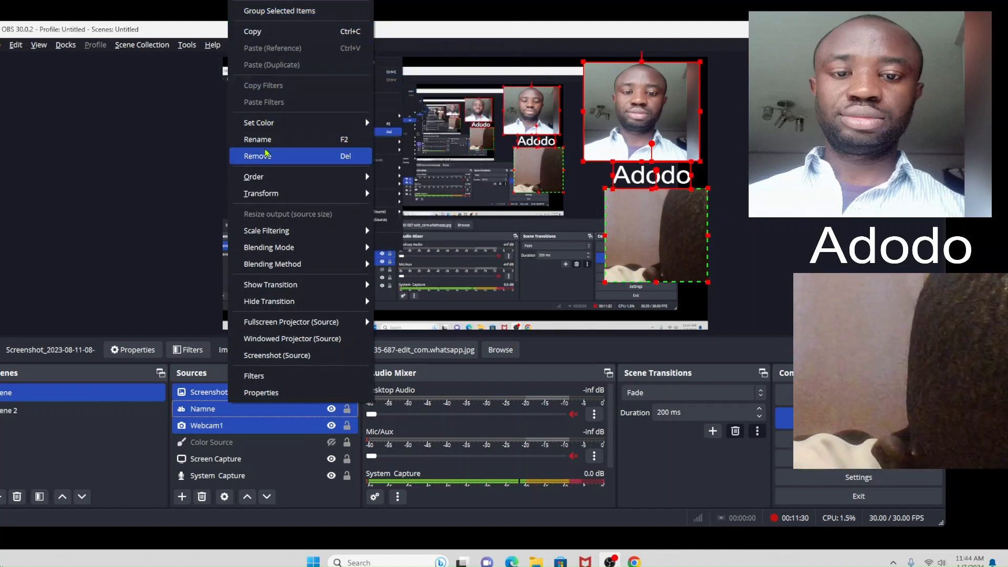
pyautogui.click(207, 426)
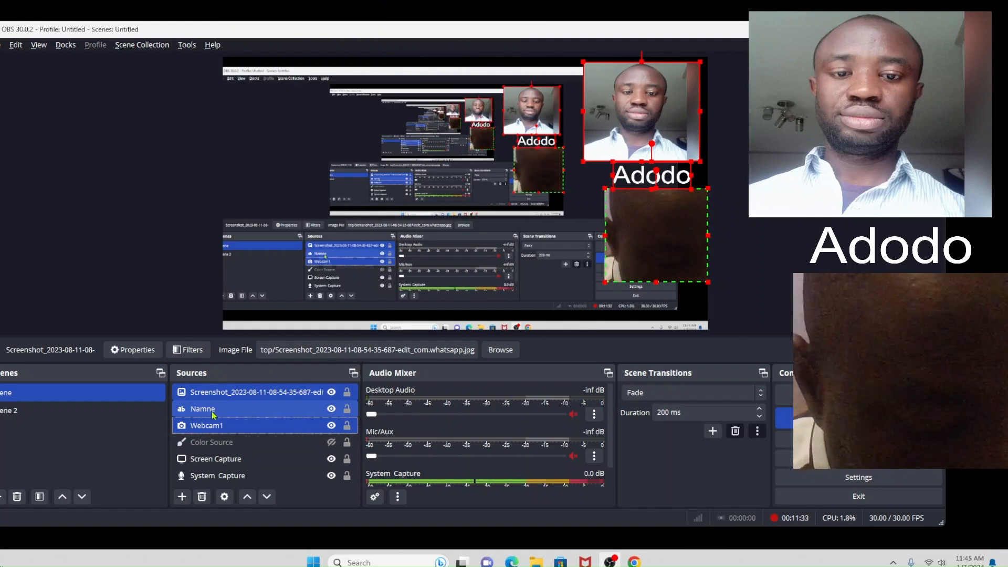
pyautogui.rightClick(217, 400)
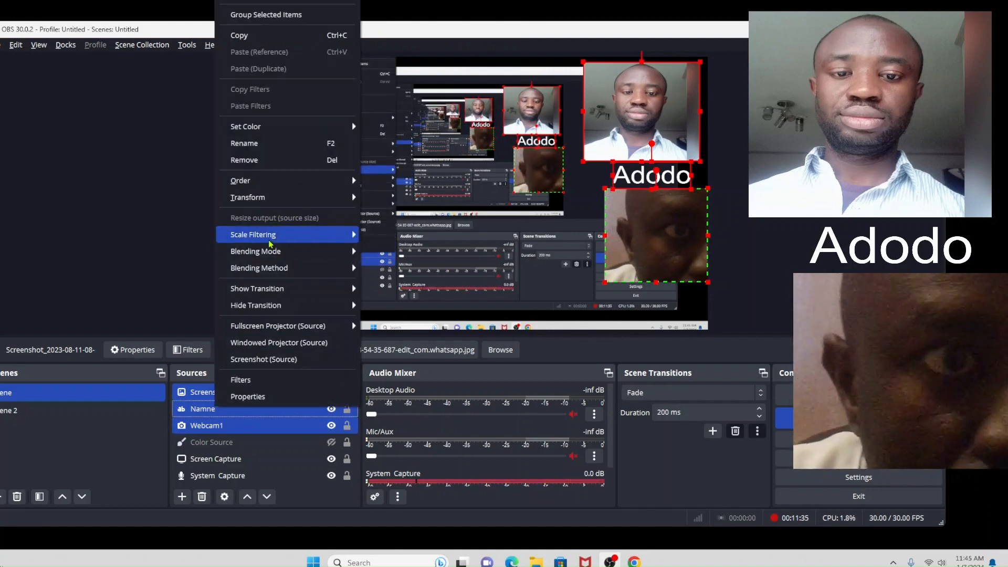
pyautogui.click(286, 16)
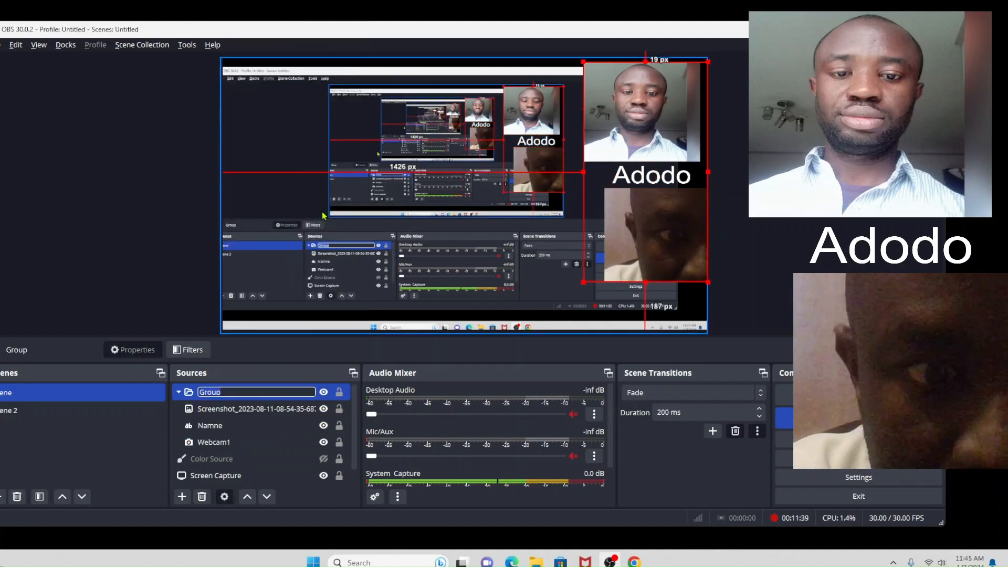
# - Name the new group Group1 and collapse it in the source list
pyautogui.click(223, 391)
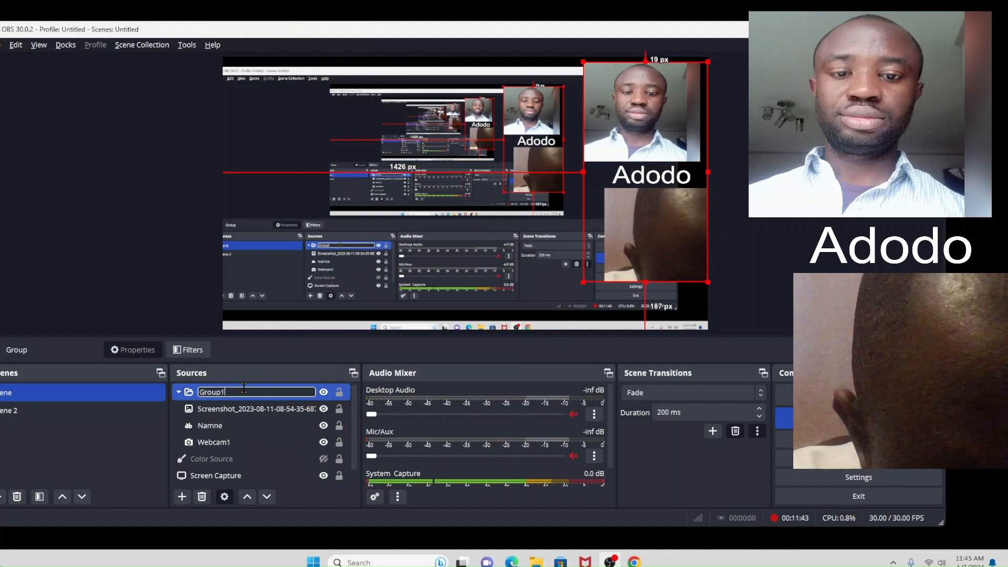
pyautogui.write('1')
pyautogui.click(288, 422)
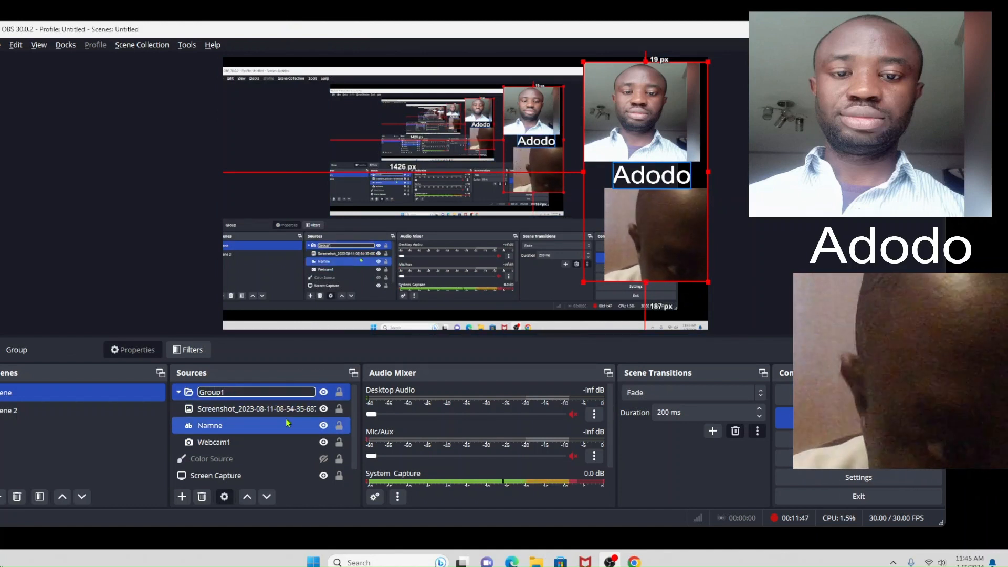
pyautogui.click(133, 451)
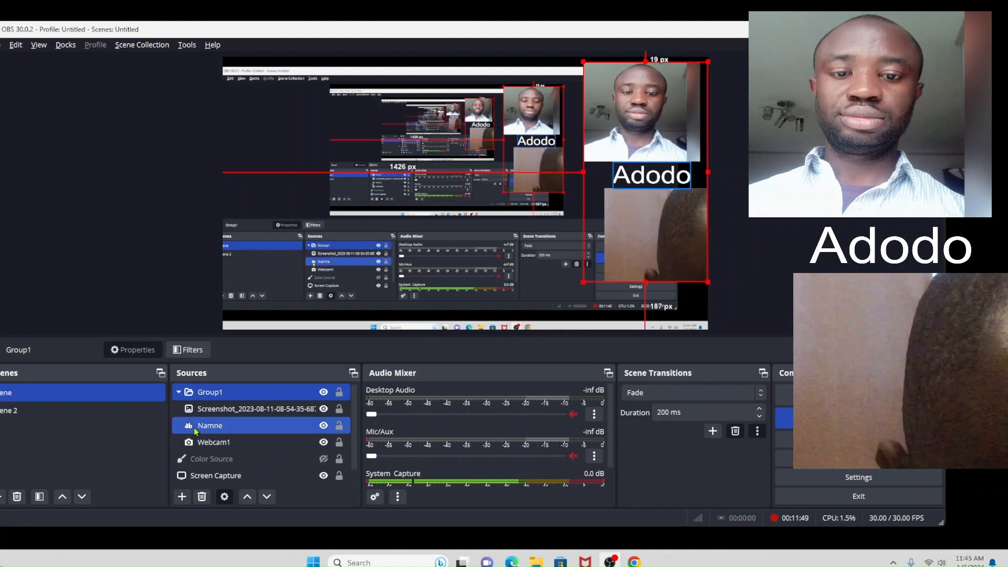
pyautogui.click(178, 392)
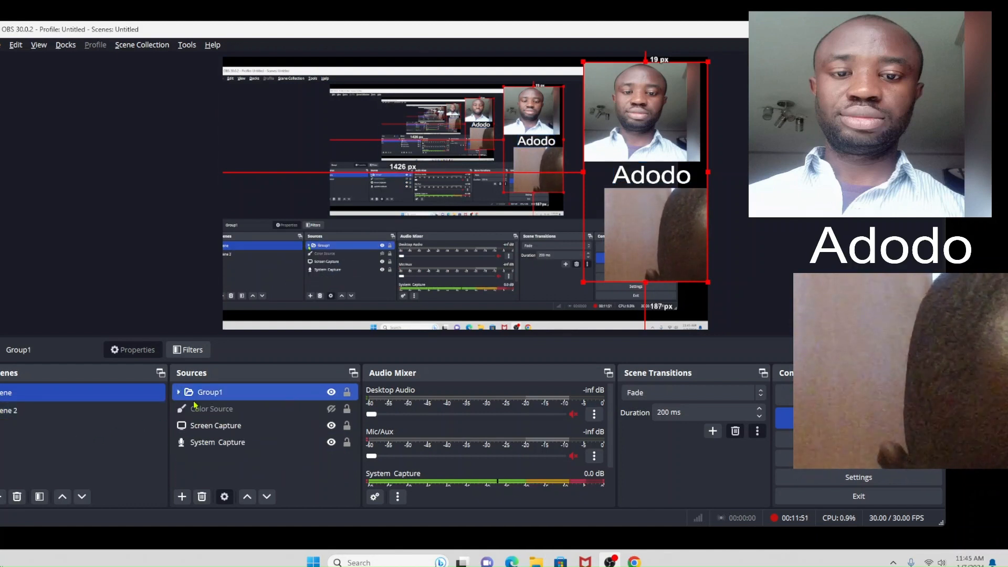
# - Group the Screen Capture and System Capture sources and name the group Group2
pyautogui.click(262, 474)
pyautogui.click(195, 432)
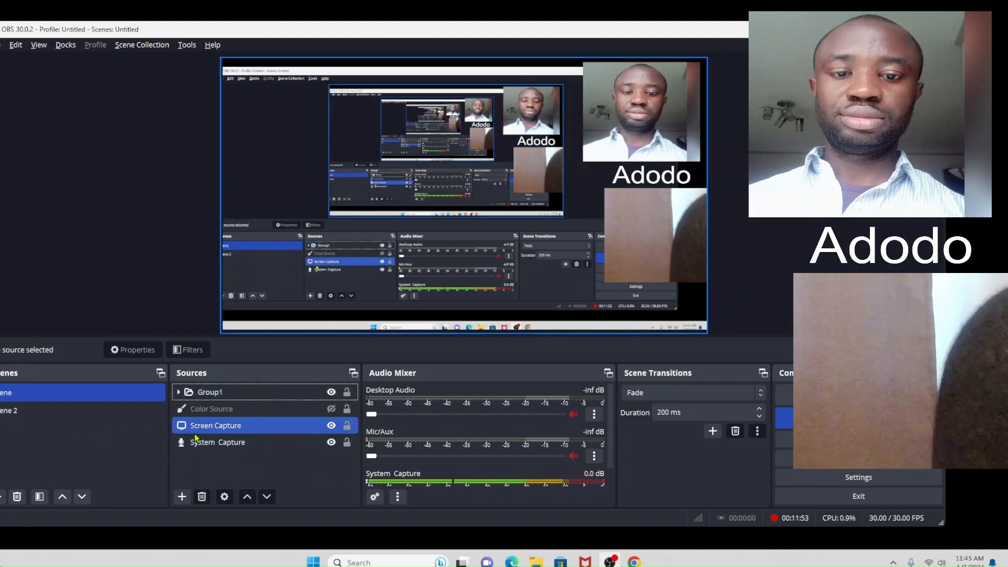
pyautogui.keyDown('ctrl'); pyautogui.click(224, 444); pyautogui.keyUp('ctrl')
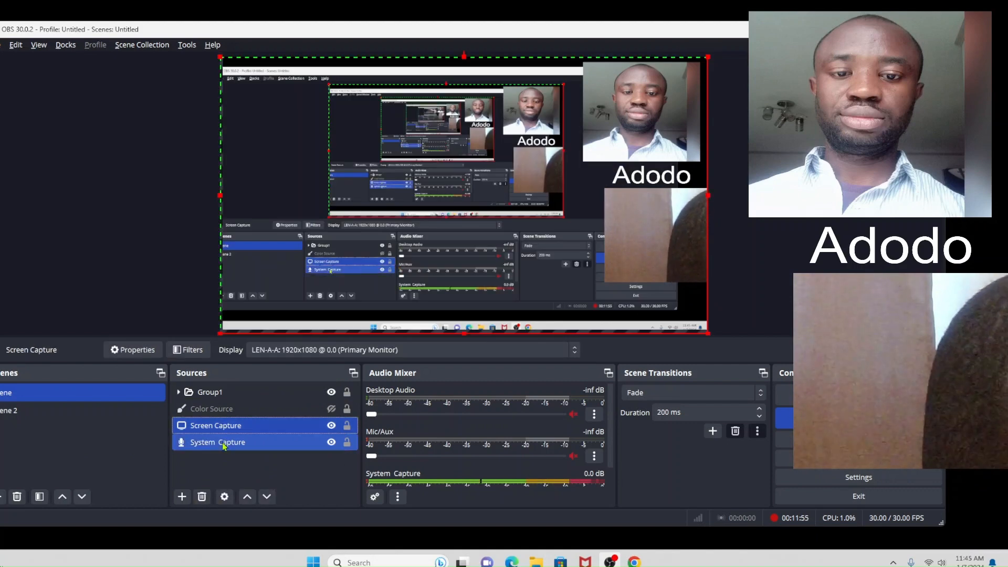
pyautogui.click(224, 445)
pyautogui.click(225, 424)
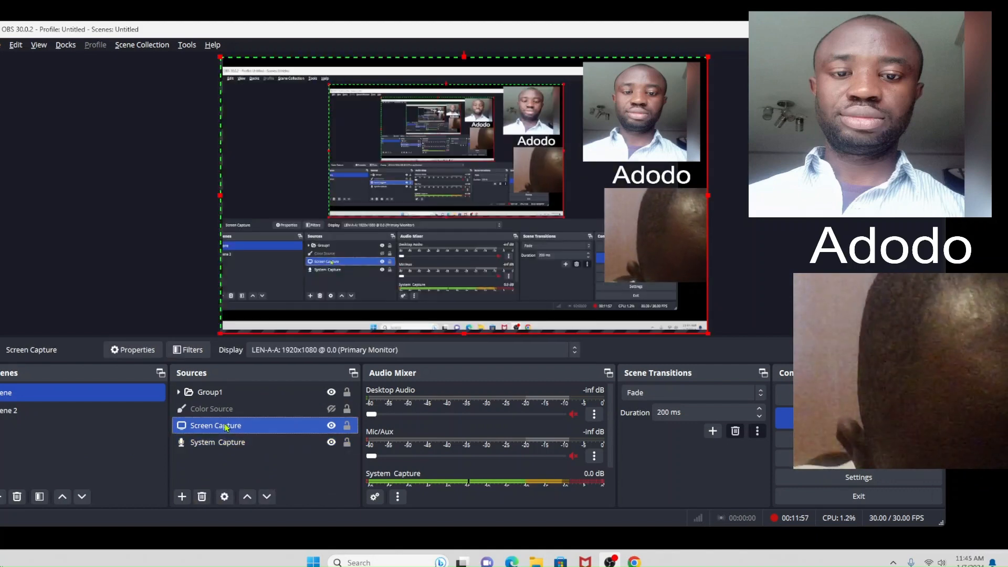
pyautogui.keyDown('ctrl'); pyautogui.click(225, 444); pyautogui.keyUp('ctrl')
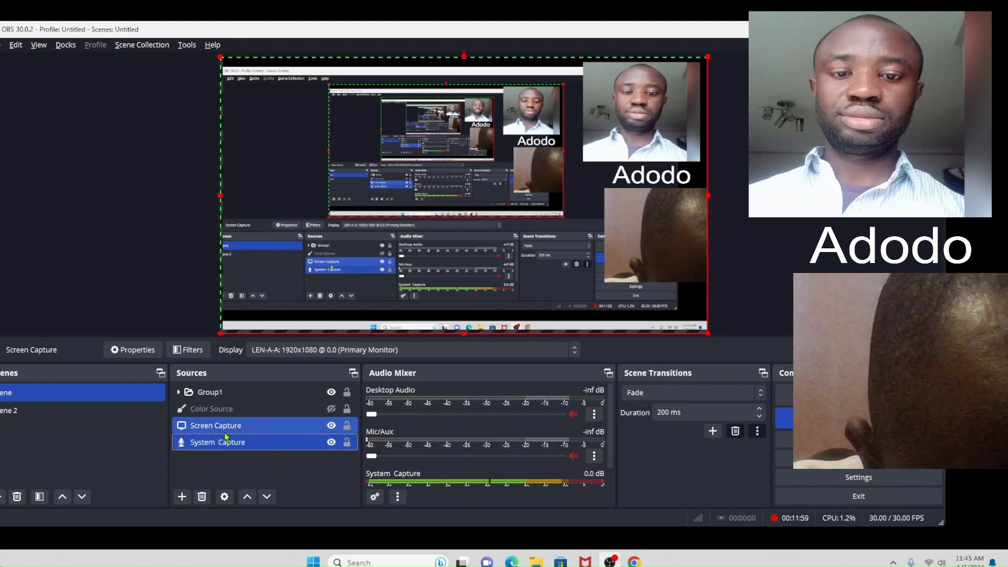
pyautogui.rightClick(226, 442)
pyautogui.click(275, 40)
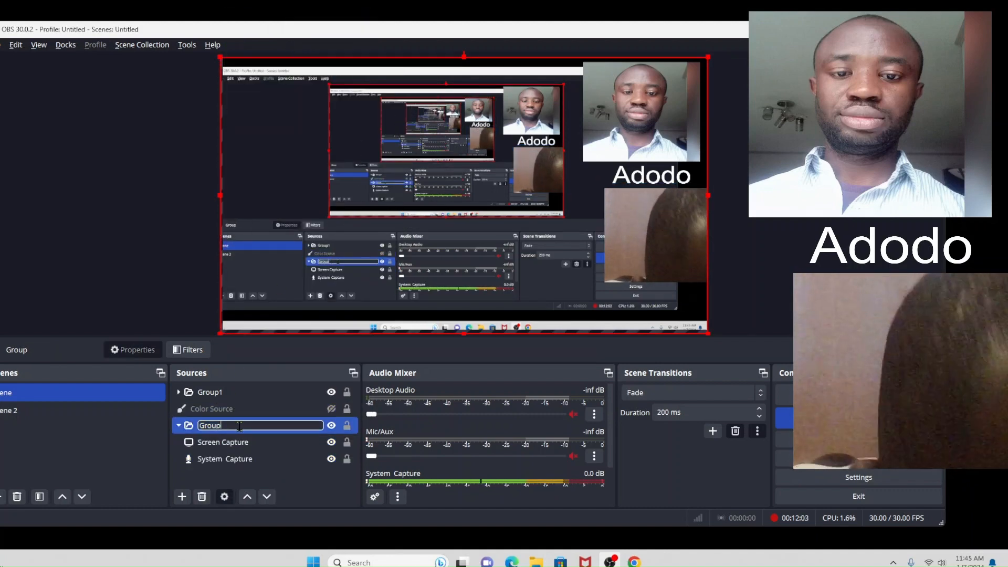
pyautogui.write('2')
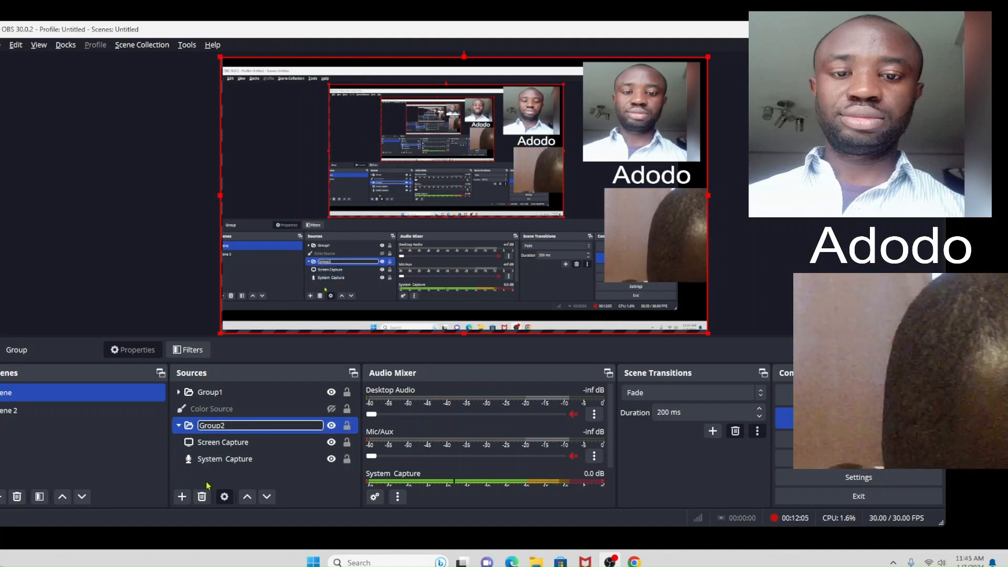
pyautogui.press('Return')
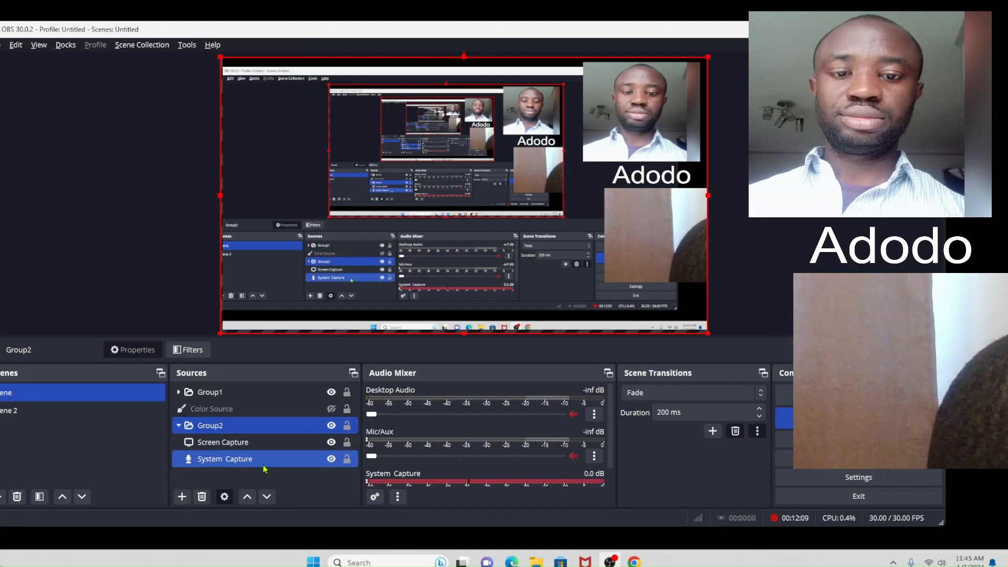
# - Collapse Group2 in the source list and clear the selection
pyautogui.click(274, 478)
pyautogui.click(225, 442)
pyautogui.click(178, 426)
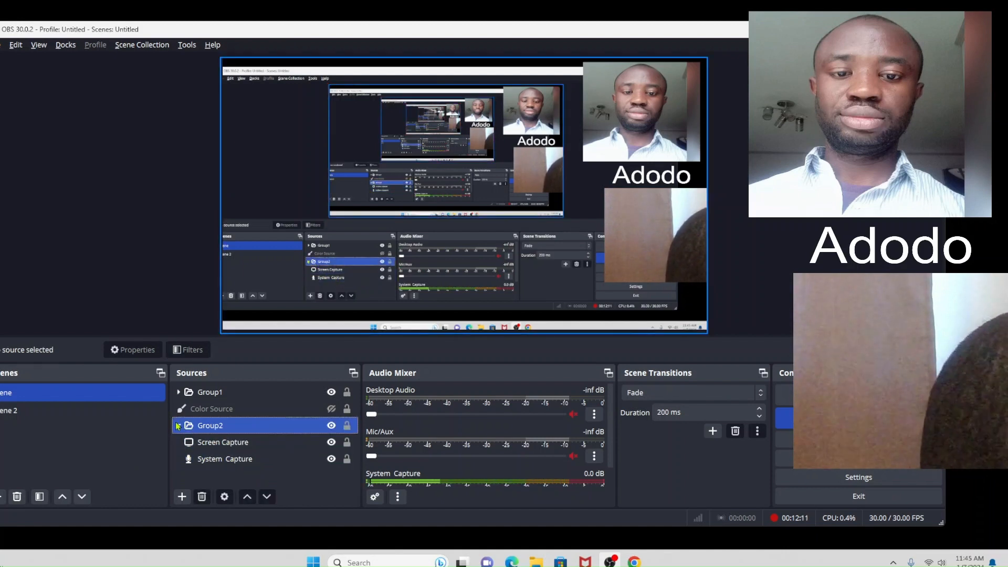
pyautogui.click(178, 425)
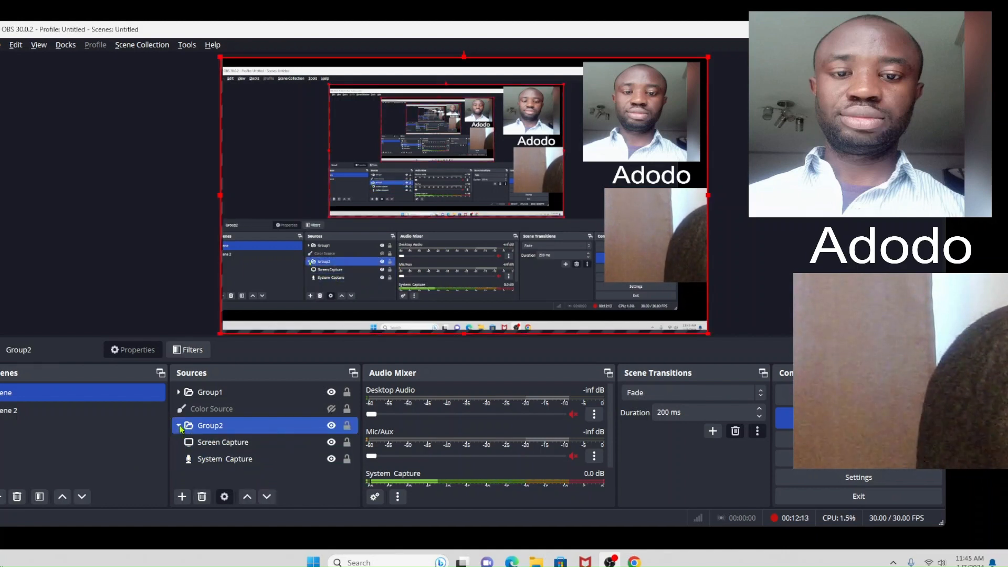
pyautogui.click(179, 427)
pyautogui.click(265, 449)
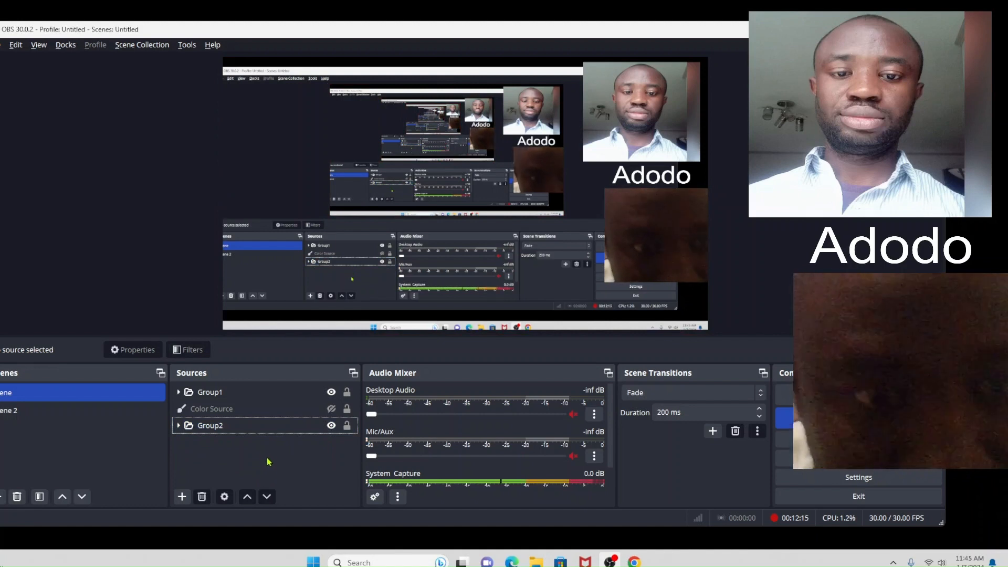
pyautogui.click(293, 428)
pyautogui.click(311, 481)
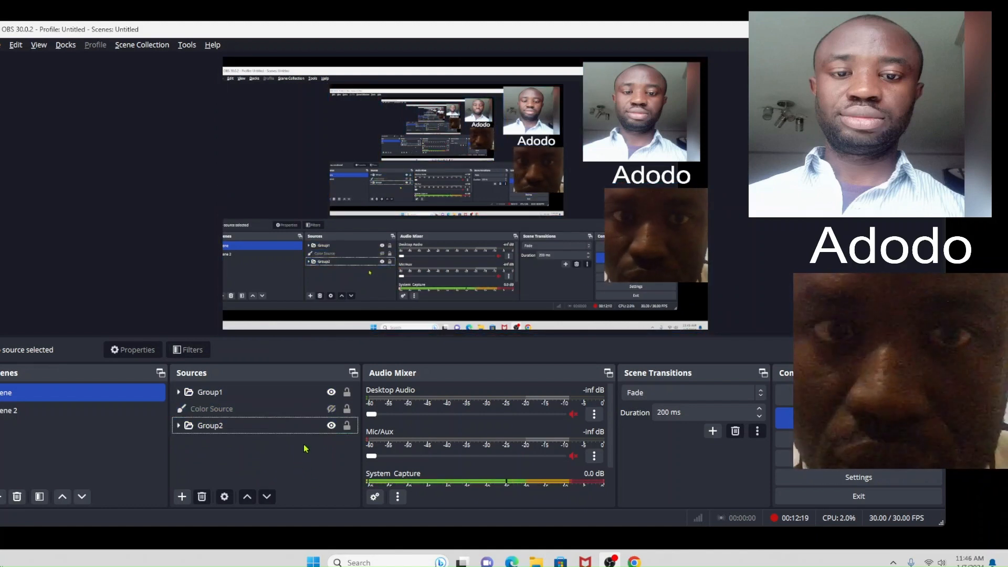
# - Hide Group1 on the canvas, leaving only the screen capture of Group2 shown
pyautogui.click(209, 395)
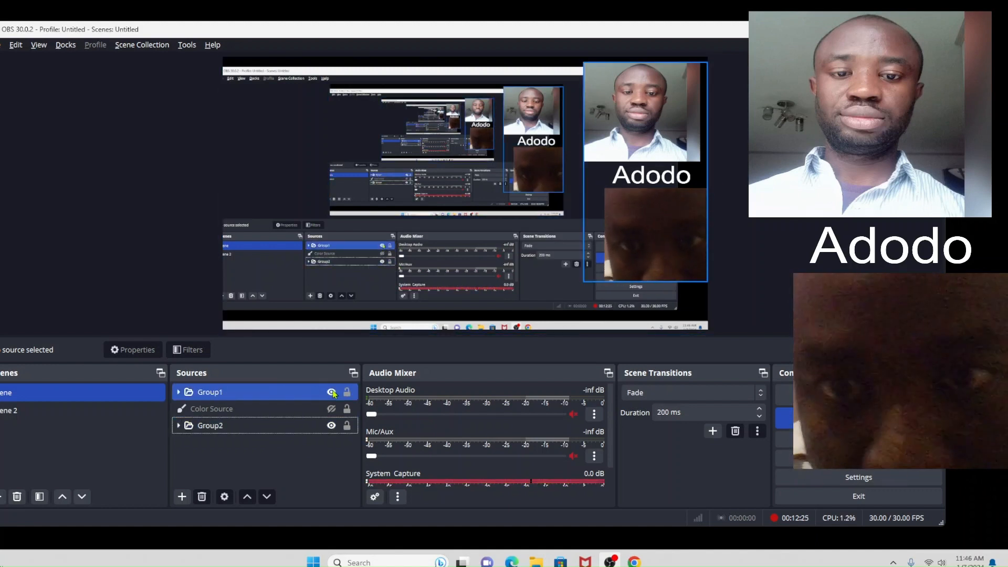
pyautogui.click(331, 393)
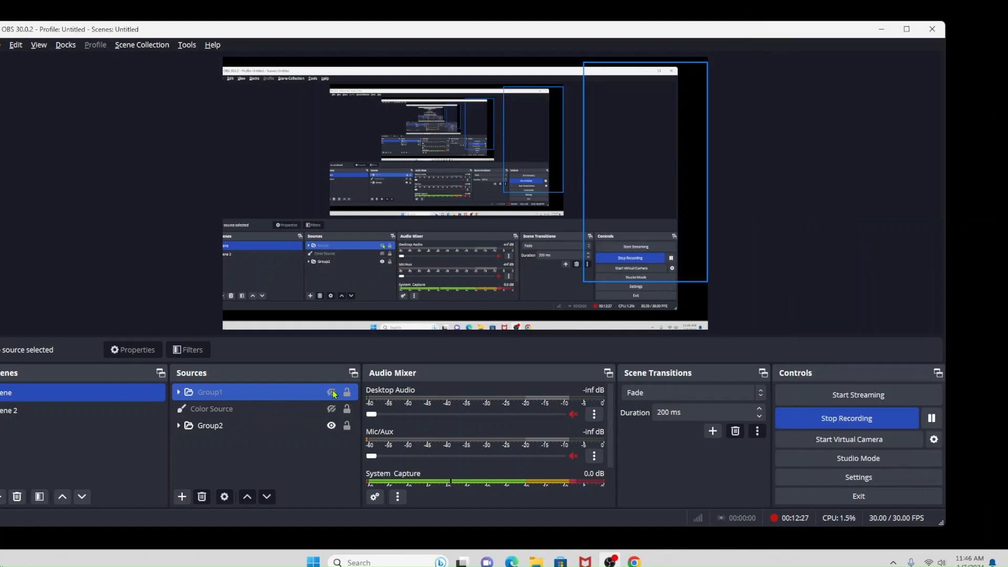
pyautogui.click(743, 162)
pyautogui.click(677, 169)
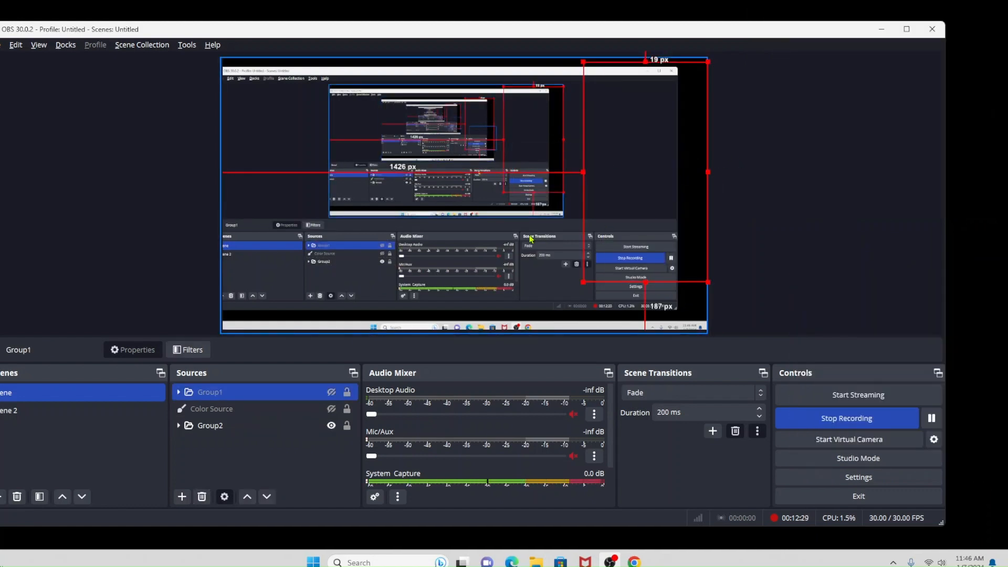
pyautogui.click(270, 173)
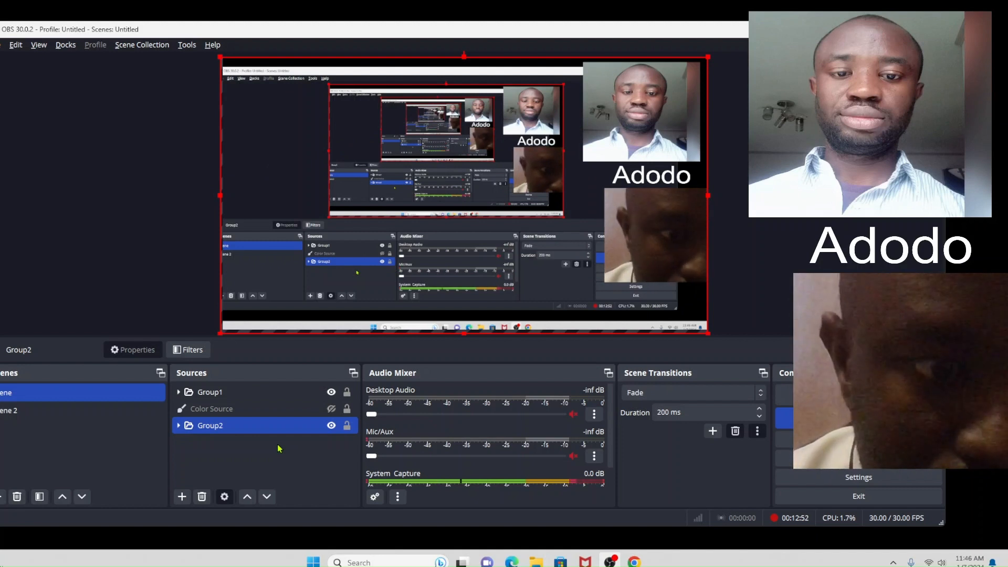
# - Expand Group1 in the source list to reach the sources inside it
pyautogui.click(213, 393)
pyautogui.rightClick(216, 394)
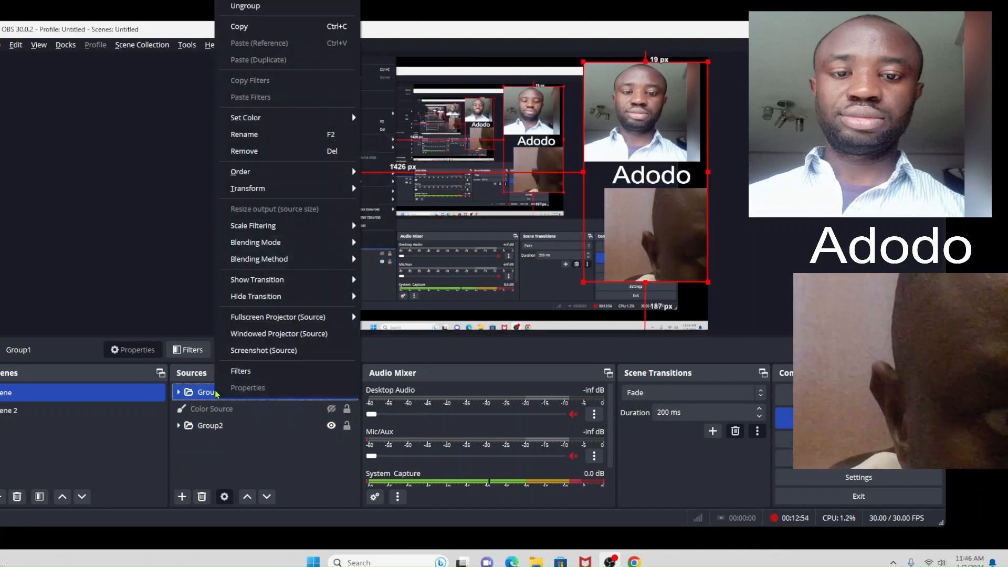
pyautogui.click(179, 392)
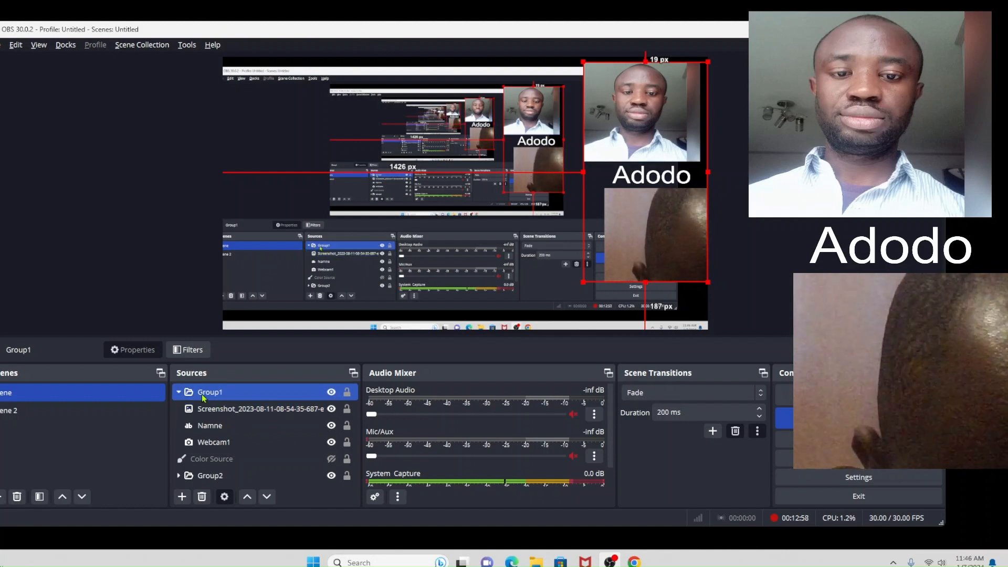
# - Select the screenshot image, Namne and Webcam1 sources in Group1, and review the commands offered for them and for the group, including Ungroup
pyautogui.click(216, 407)
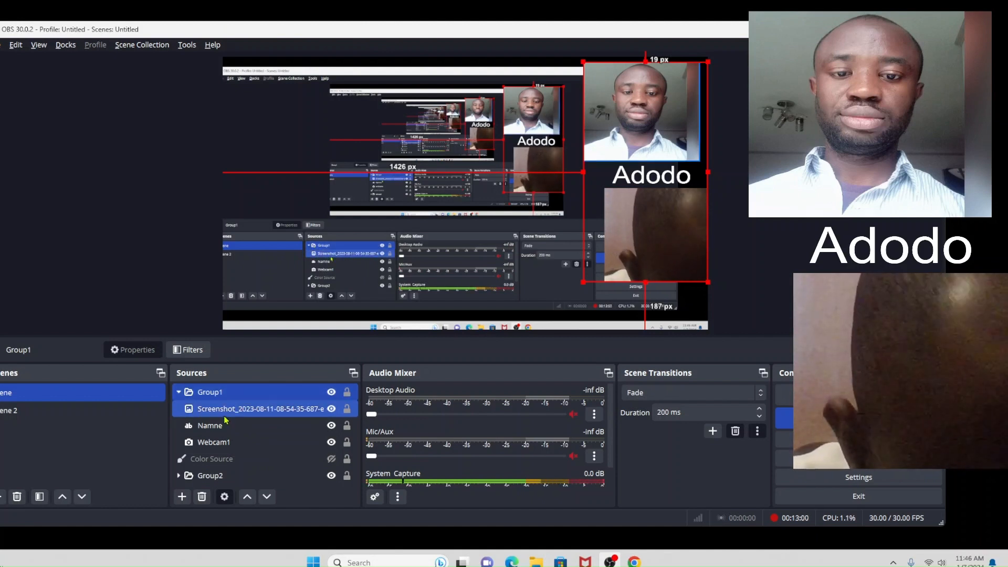
pyautogui.keyDown('ctrl'); pyautogui.click(223, 427); pyautogui.keyUp('ctrl')
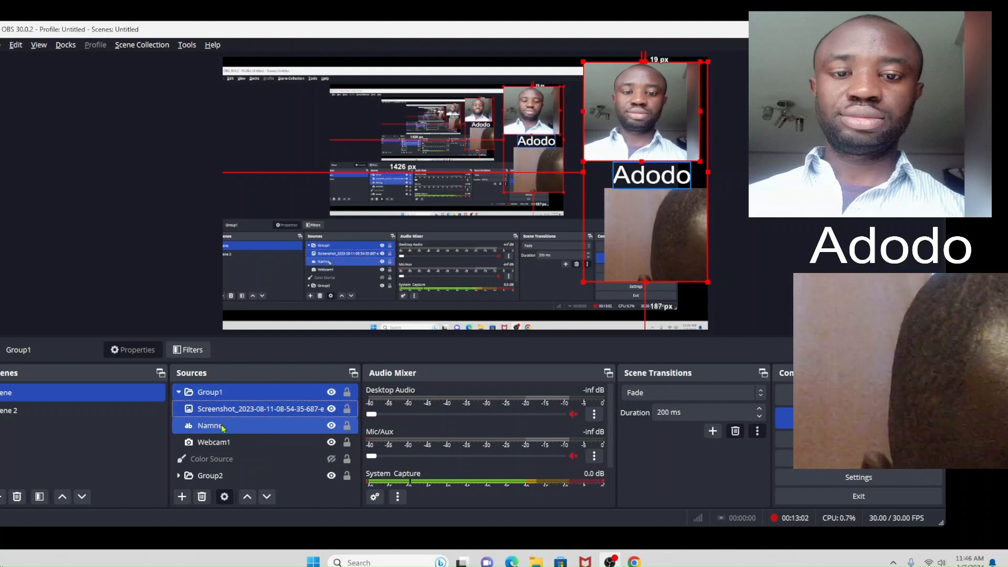
pyautogui.keyDown('ctrl'); pyautogui.click(223, 440); pyautogui.keyUp('ctrl')
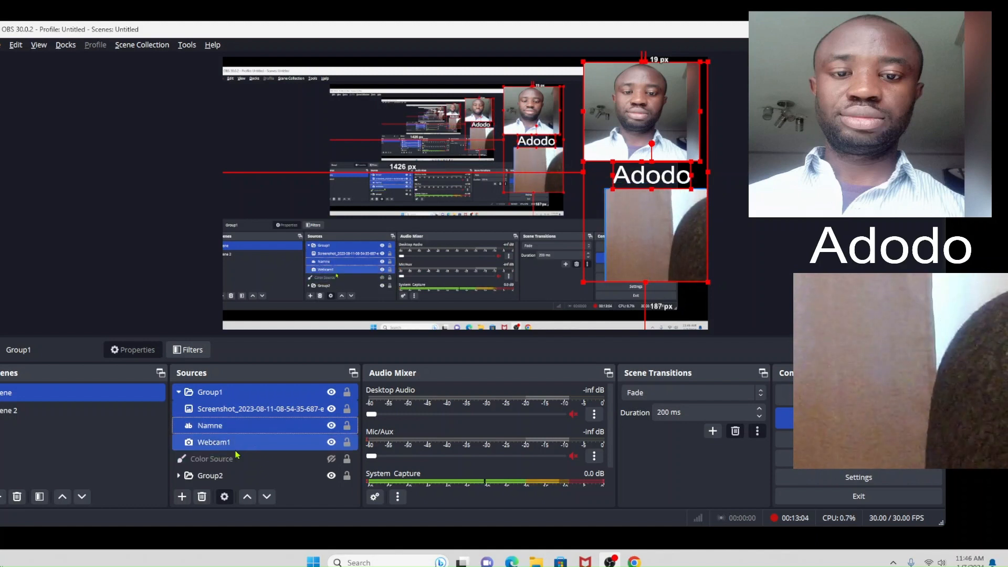
pyautogui.keyDown('ctrl'); pyautogui.click(247, 442); pyautogui.keyUp('ctrl')
pyautogui.rightClick(239, 405)
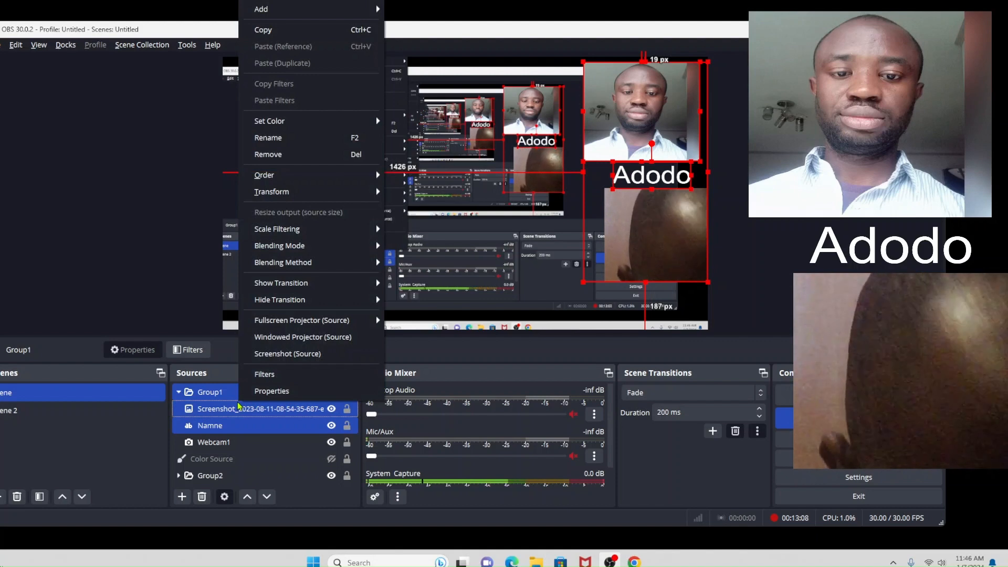
pyautogui.click(236, 394)
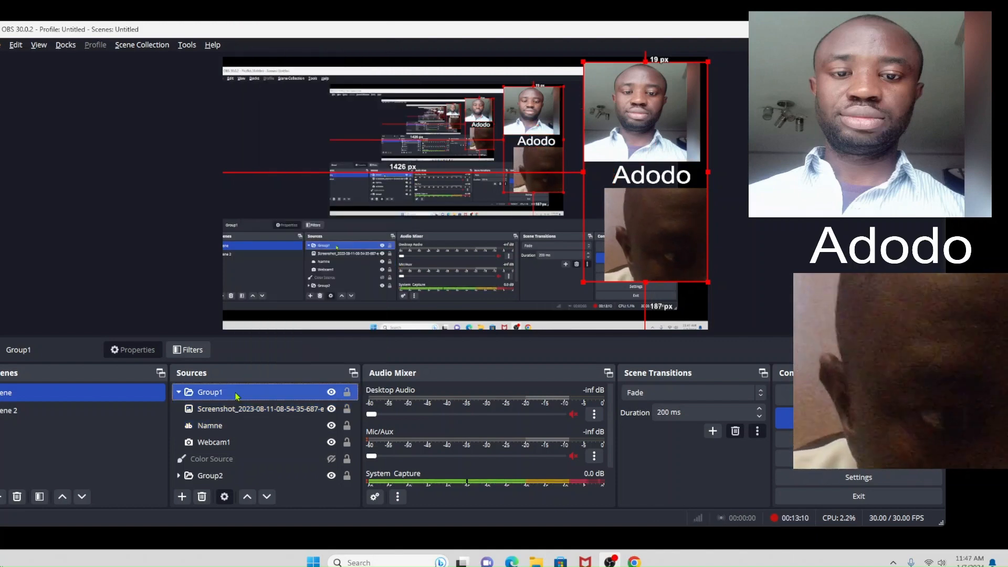
pyautogui.rightClick(236, 395)
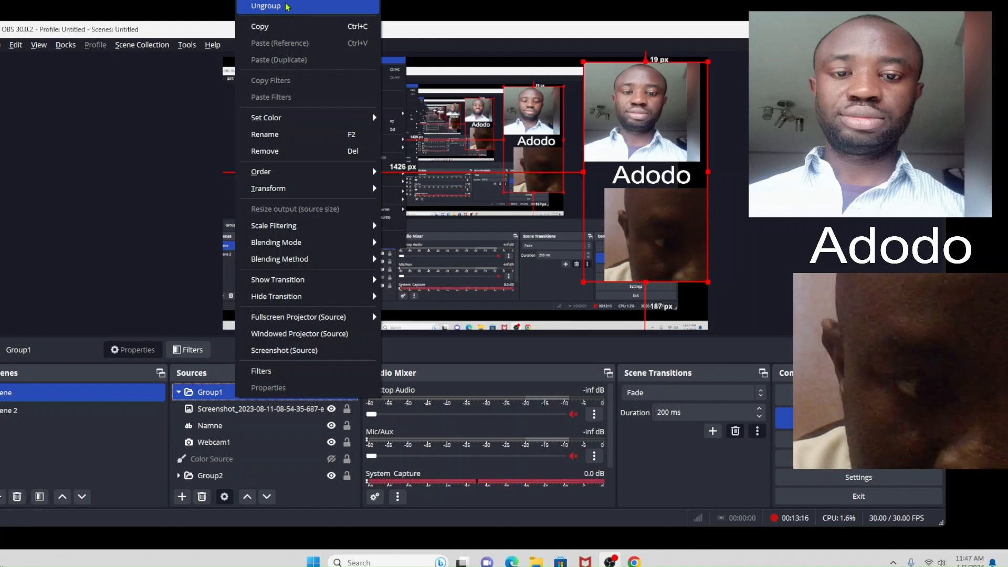
pyautogui.click(133, 221)
pyautogui.click(133, 220)
# - Collapse Group1 in the source list and clear the source selection
pyautogui.click(196, 414)
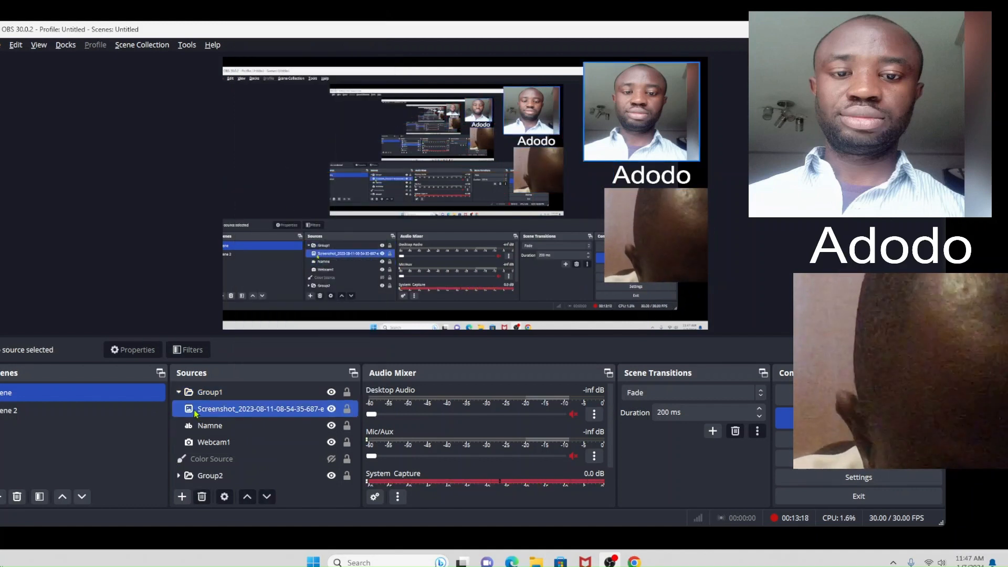
pyautogui.click(183, 398)
pyautogui.click(180, 392)
pyautogui.click(198, 426)
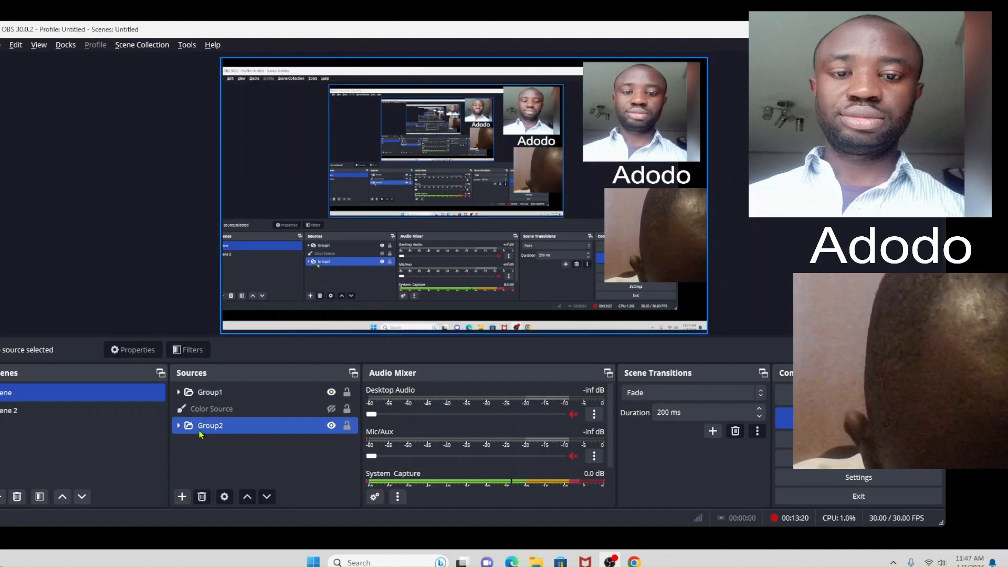
pyautogui.click(226, 456)
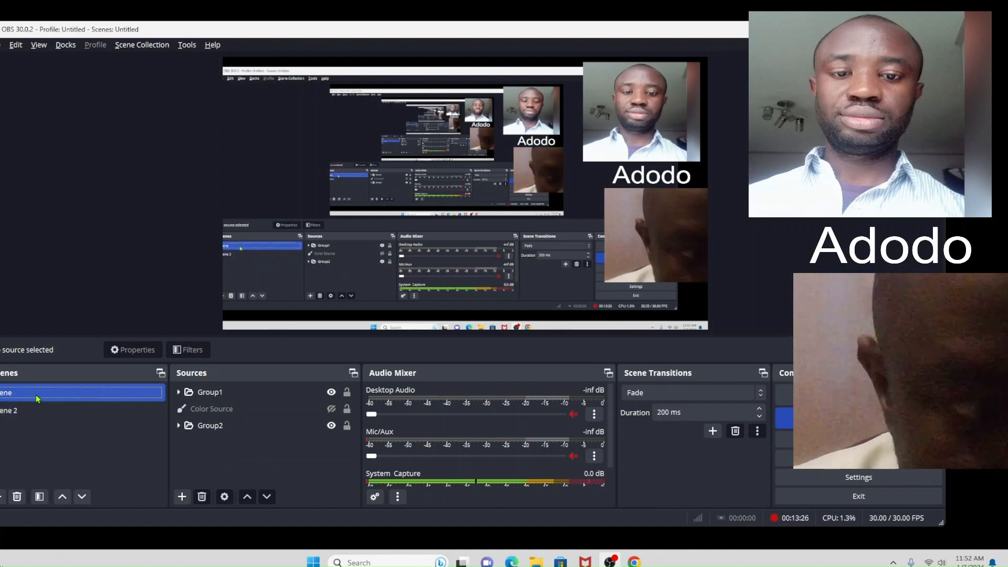
# - Remove the existing Scene 2 and duplicate the first scene under the name Scene 2
pyautogui.click(21, 410)
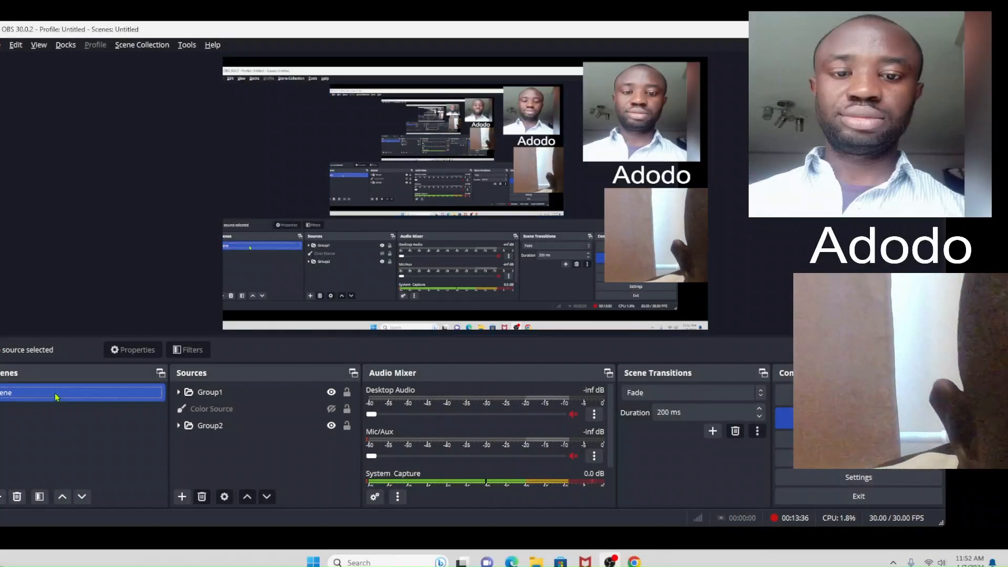
pyautogui.rightClick(57, 397)
pyautogui.moveTo(96, 257)
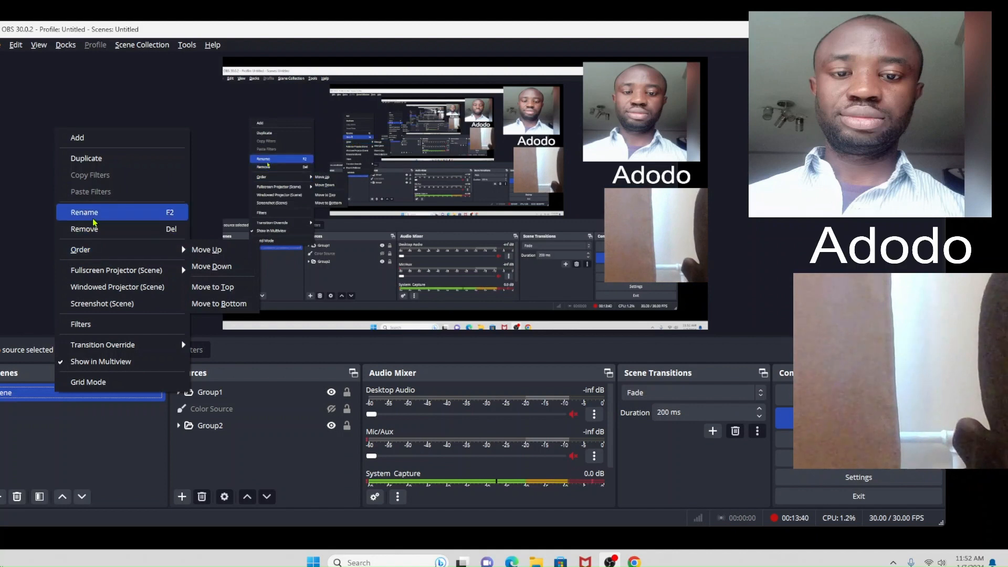
pyautogui.click(29, 479)
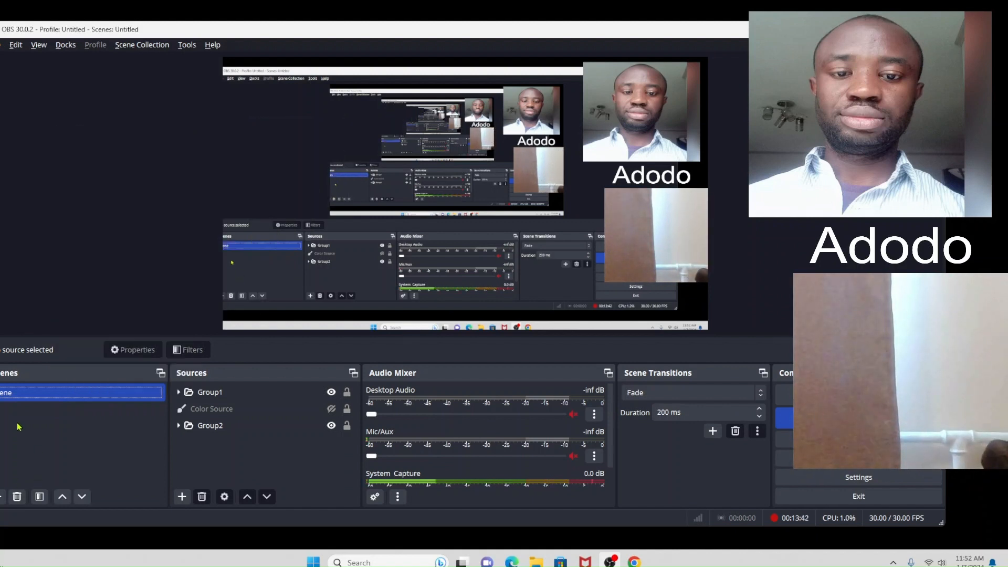
pyautogui.rightClick(23, 394)
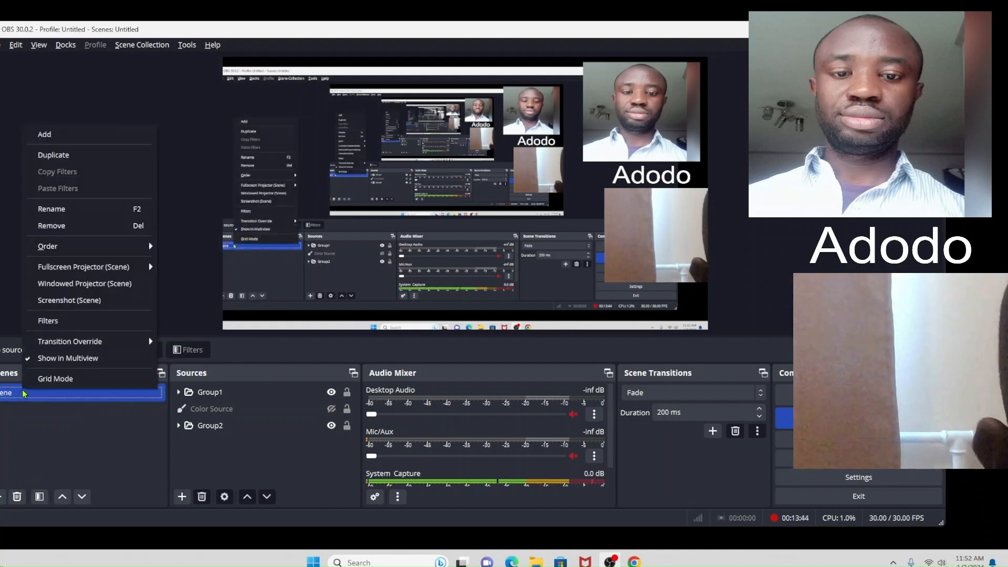
pyautogui.click(68, 156)
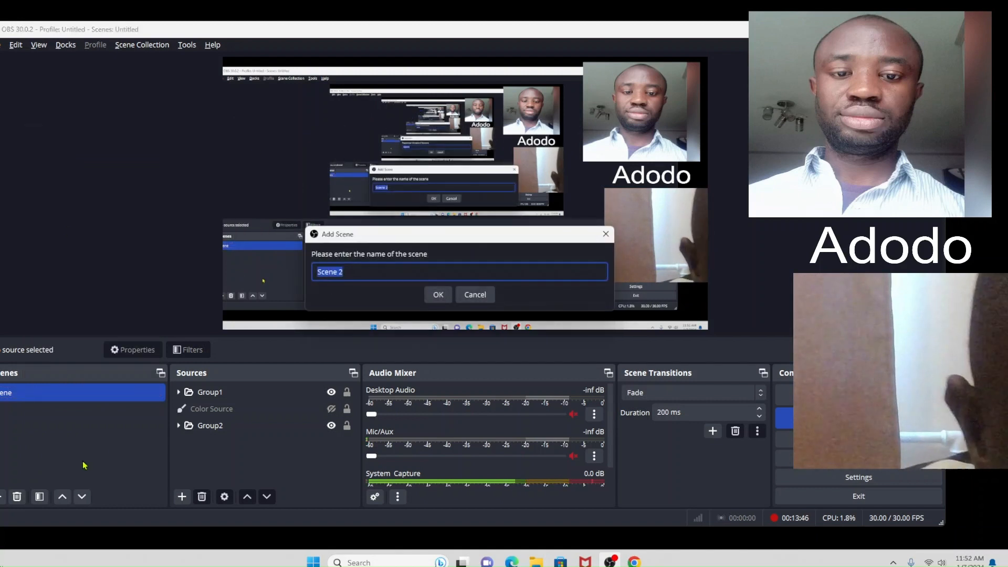
pyautogui.press('Return')
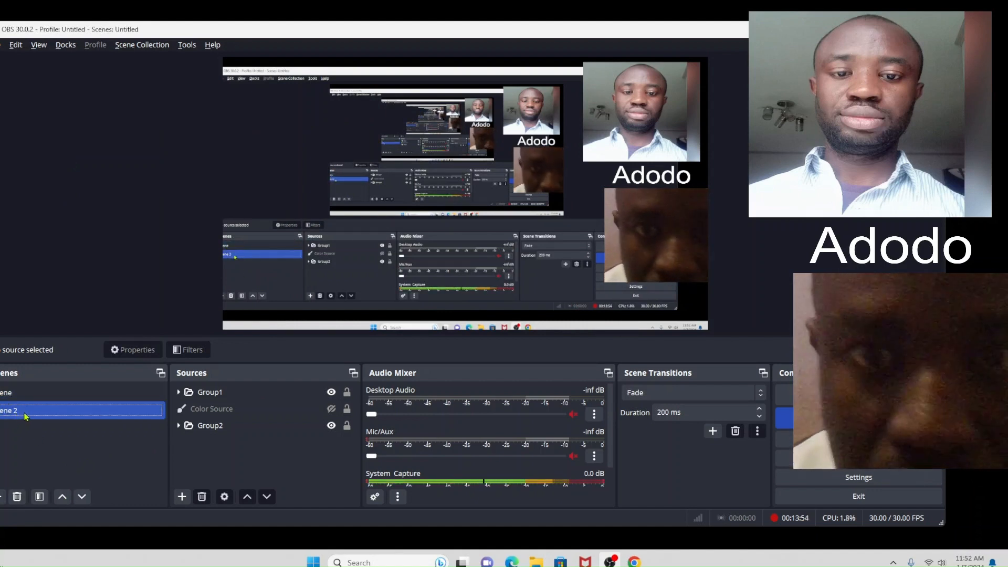
# - Hide Group1 in Scene 2, leaving only Group2 shown there
pyautogui.click(220, 425)
pyautogui.click(283, 392)
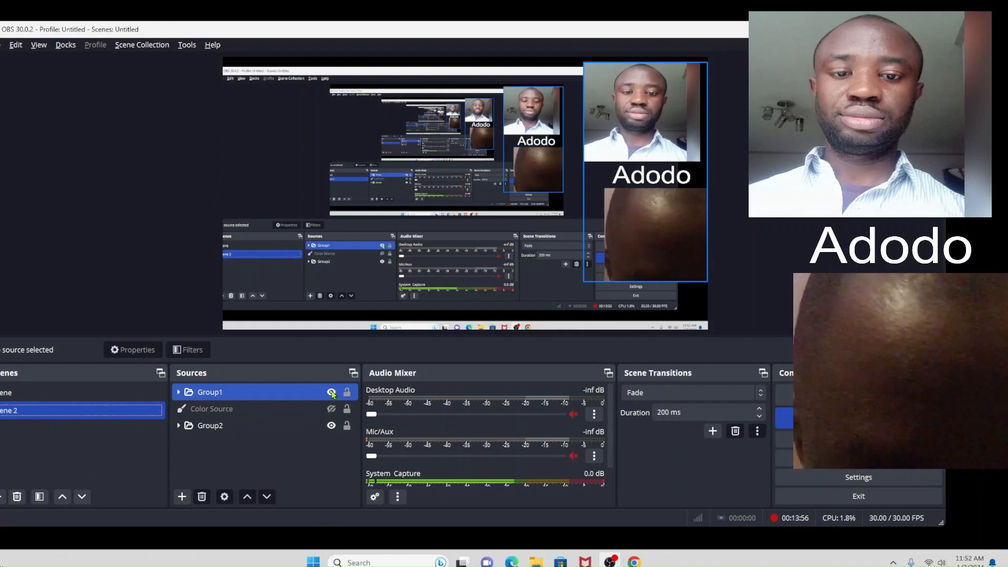
pyautogui.click(331, 392)
pyautogui.click(221, 425)
# - Switch repeatedly between the first scene and Scene 2 to compare their layouts and watch the Fade transition
pyautogui.click(140, 393)
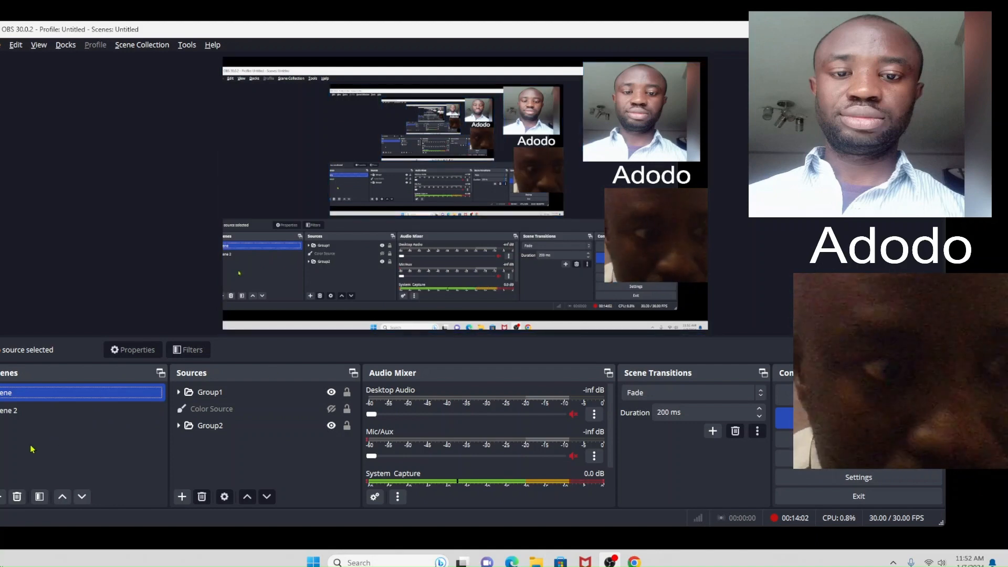
pyautogui.click(17, 410)
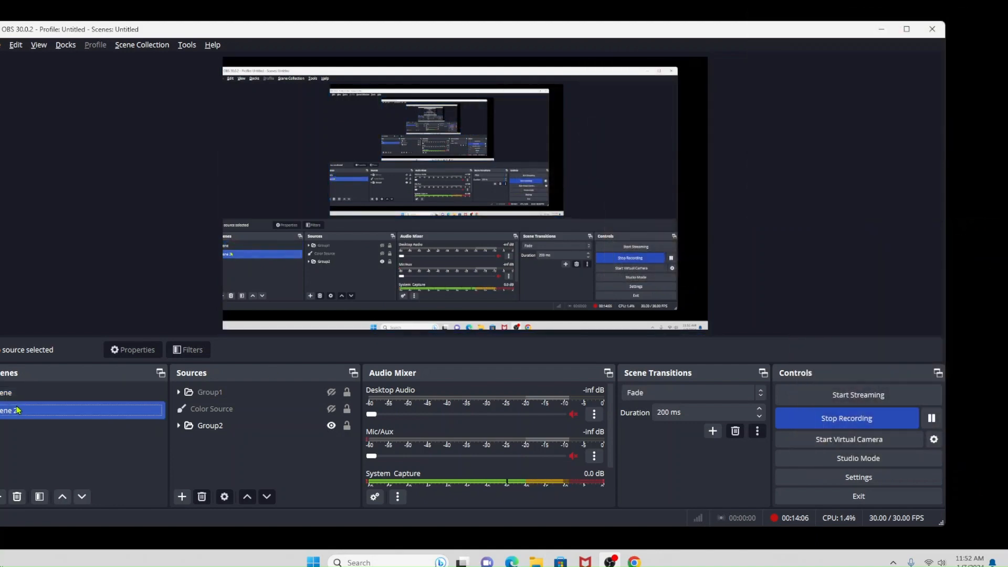
pyautogui.click(22, 397)
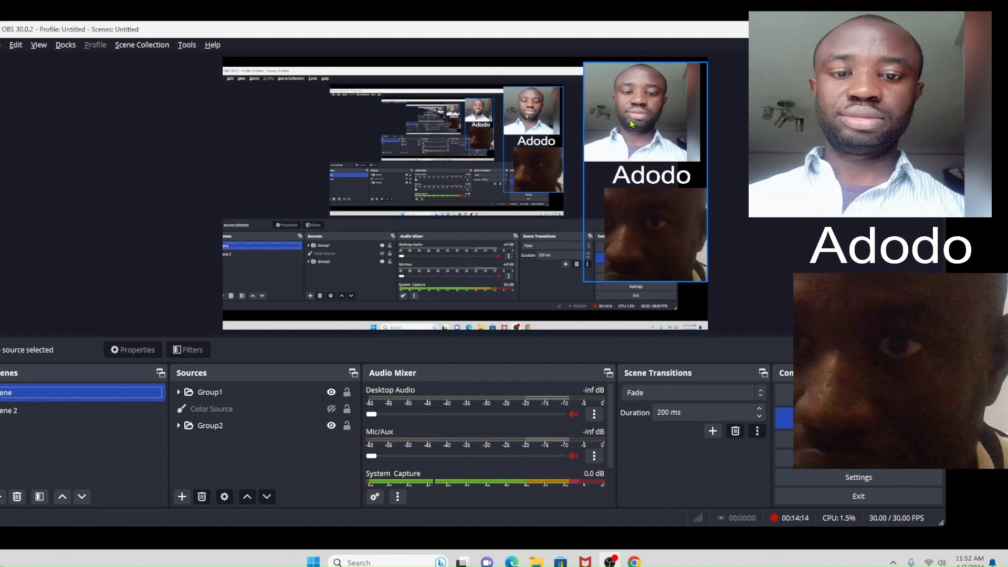
pyautogui.press('Down')
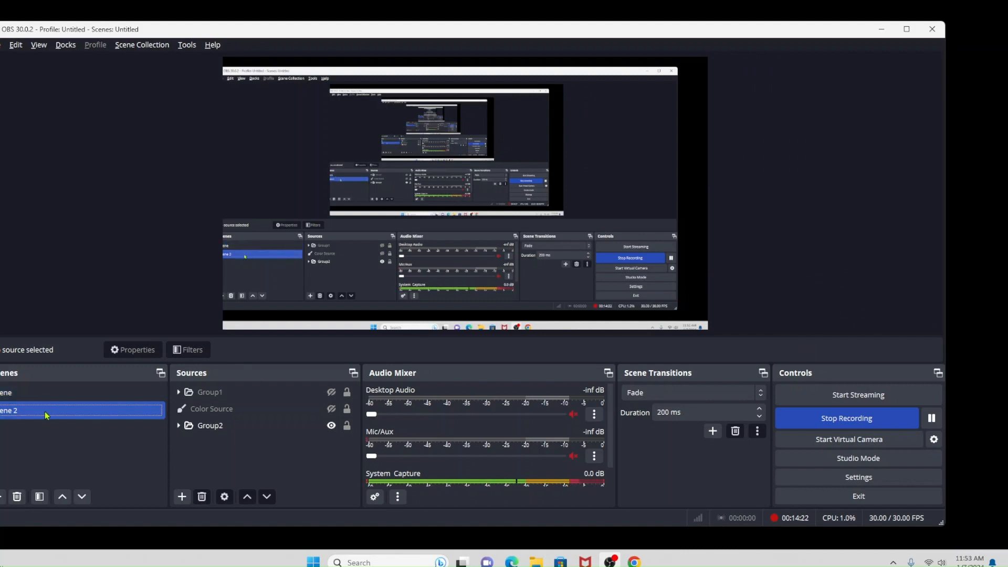
pyautogui.press('Up')
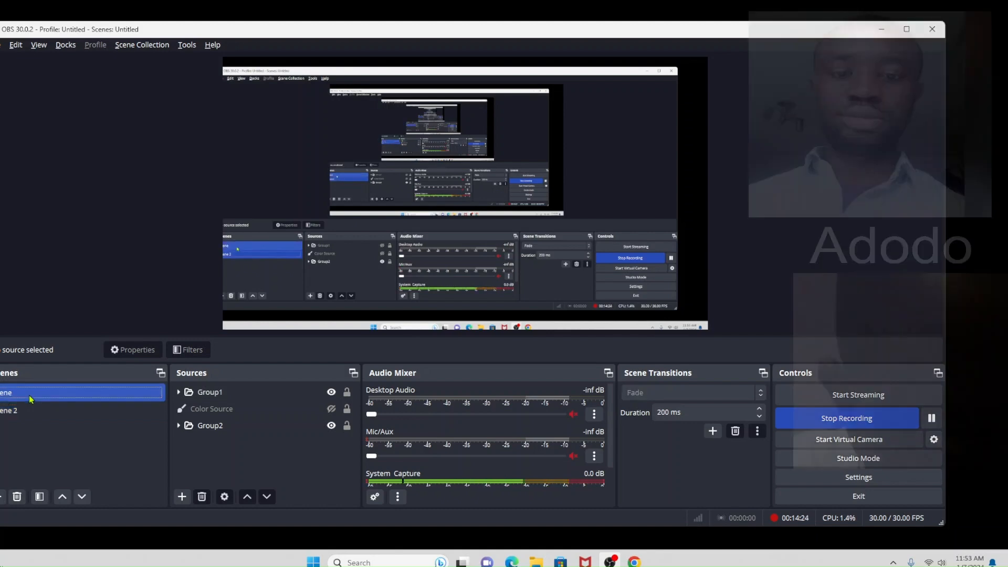
pyautogui.click(29, 408)
pyautogui.click(35, 392)
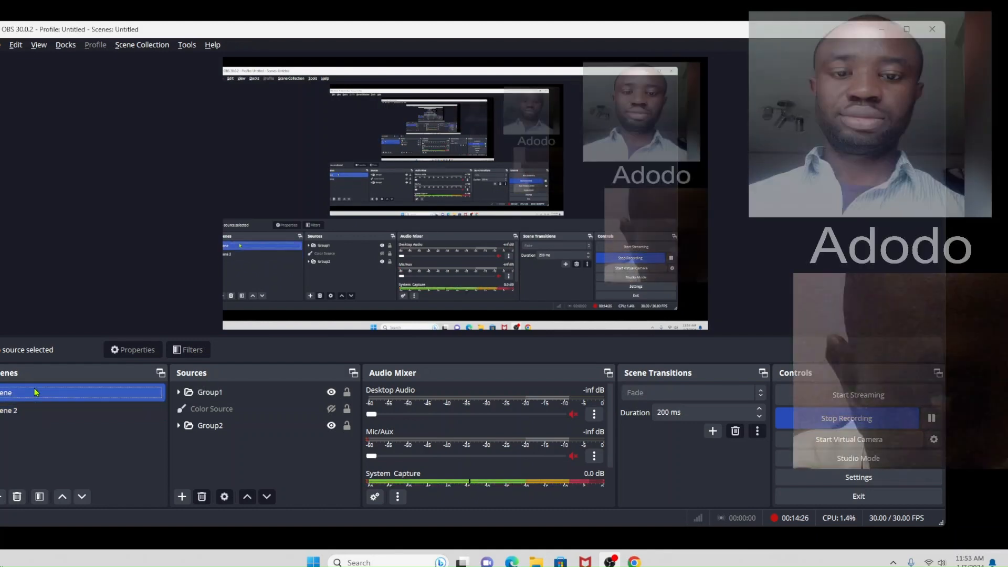
pyautogui.click(35, 409)
pyautogui.press('Up')
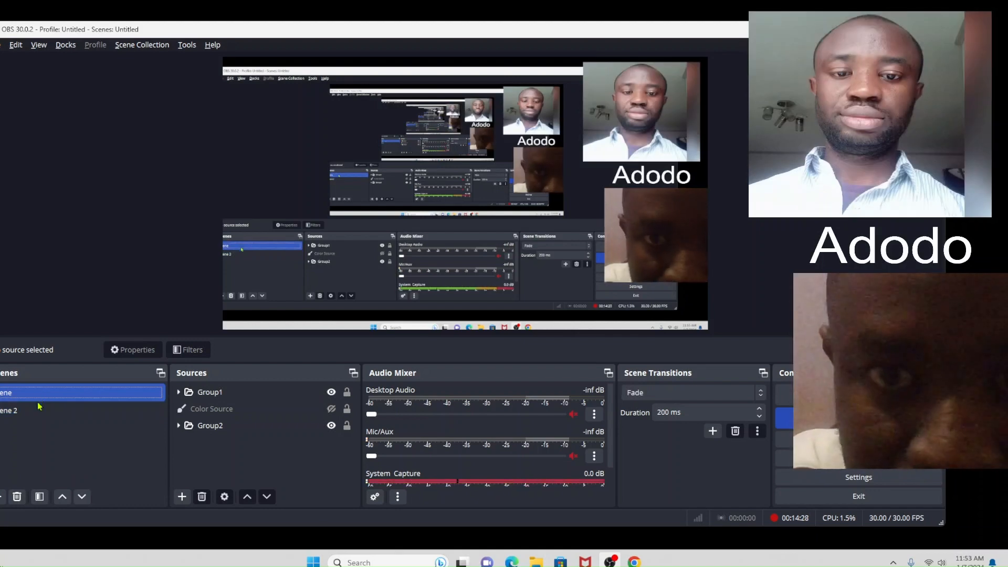
pyautogui.click(38, 410)
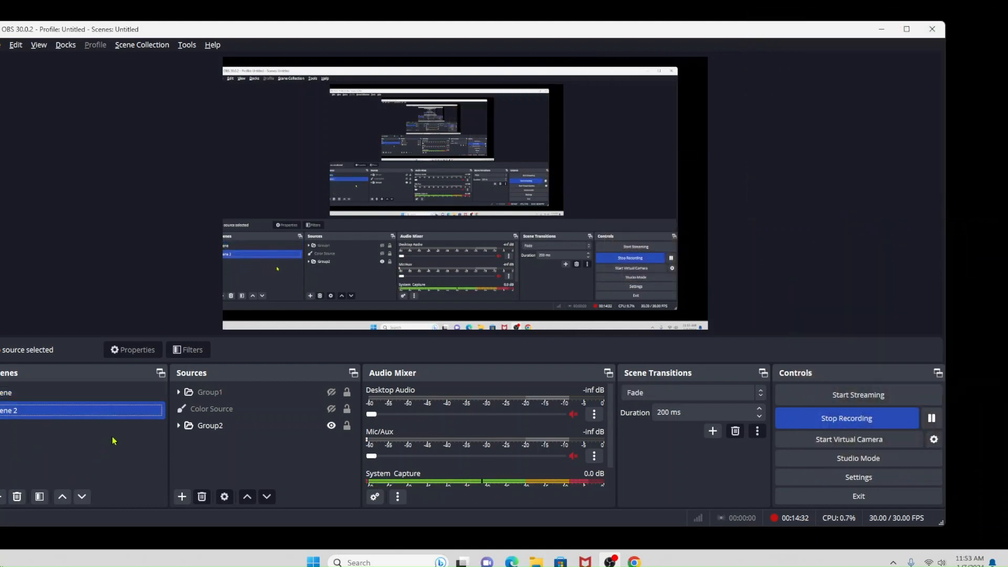
pyautogui.click(57, 393)
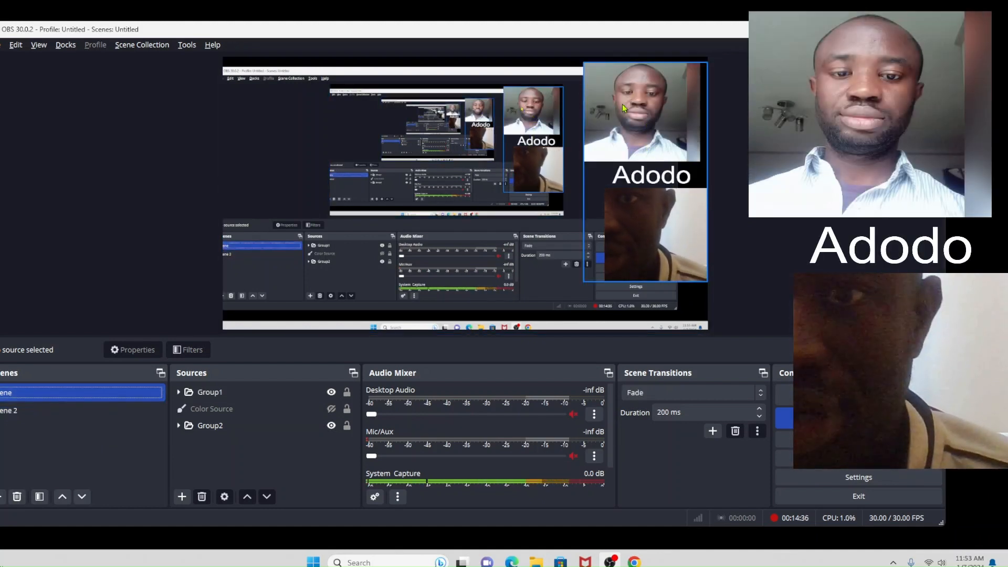
pyautogui.click(2, 414)
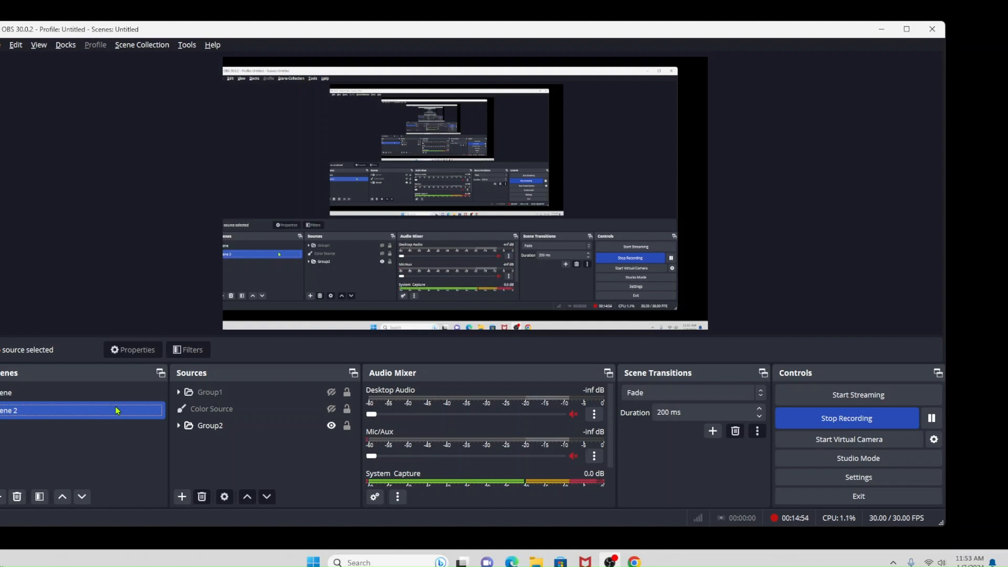
pyautogui.click(78, 394)
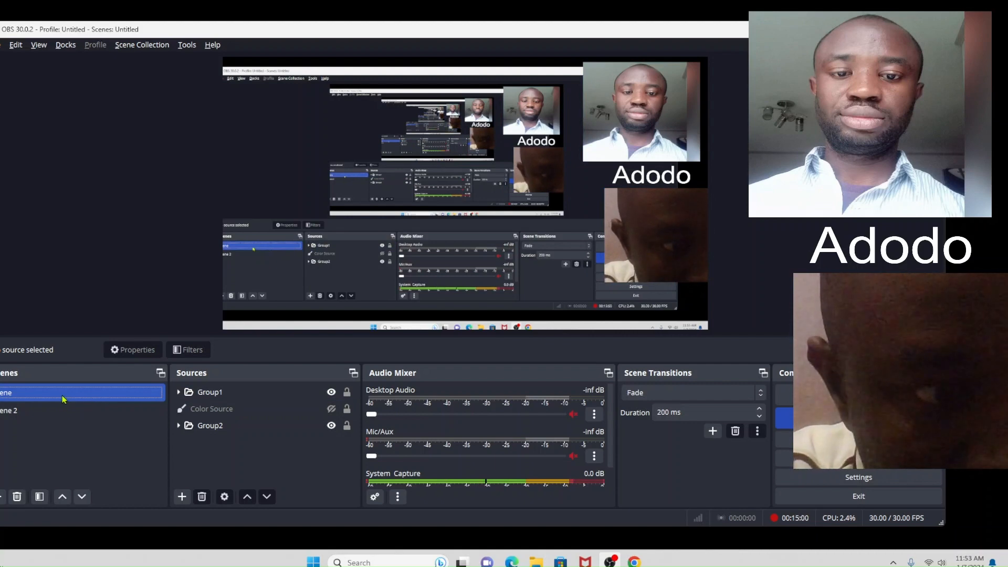
pyautogui.click(31, 413)
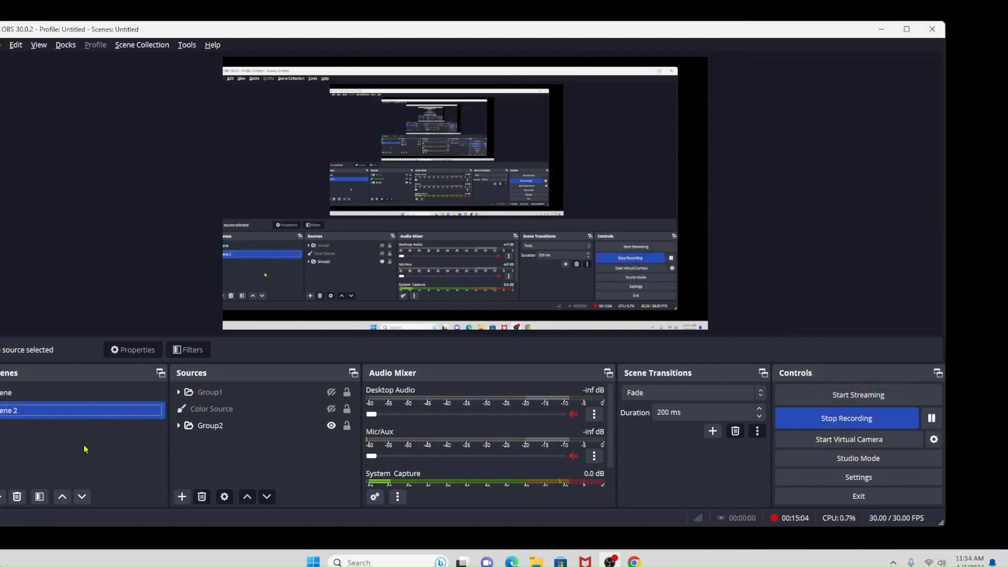
pyautogui.click(27, 395)
pyautogui.click(74, 410)
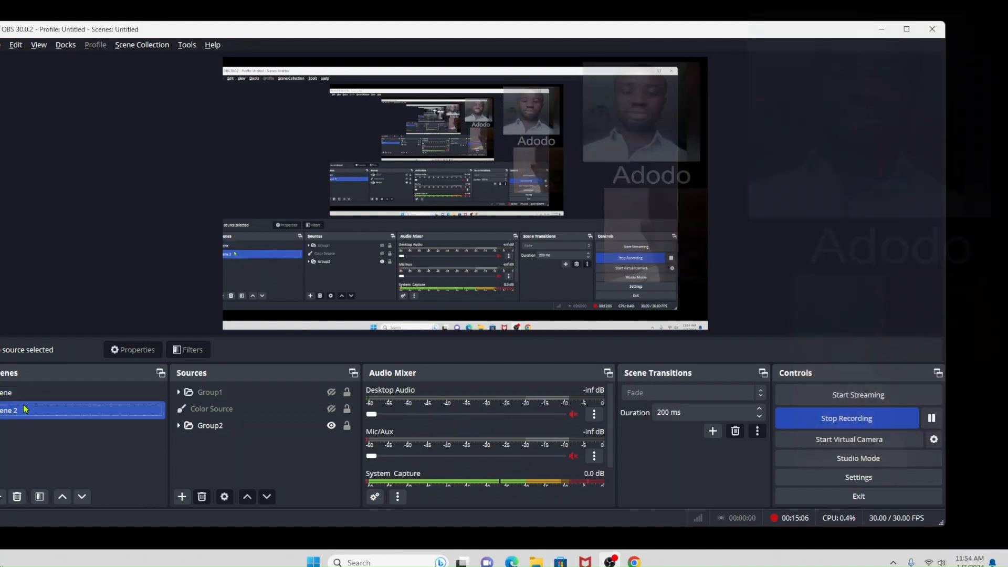
pyautogui.press('Up')
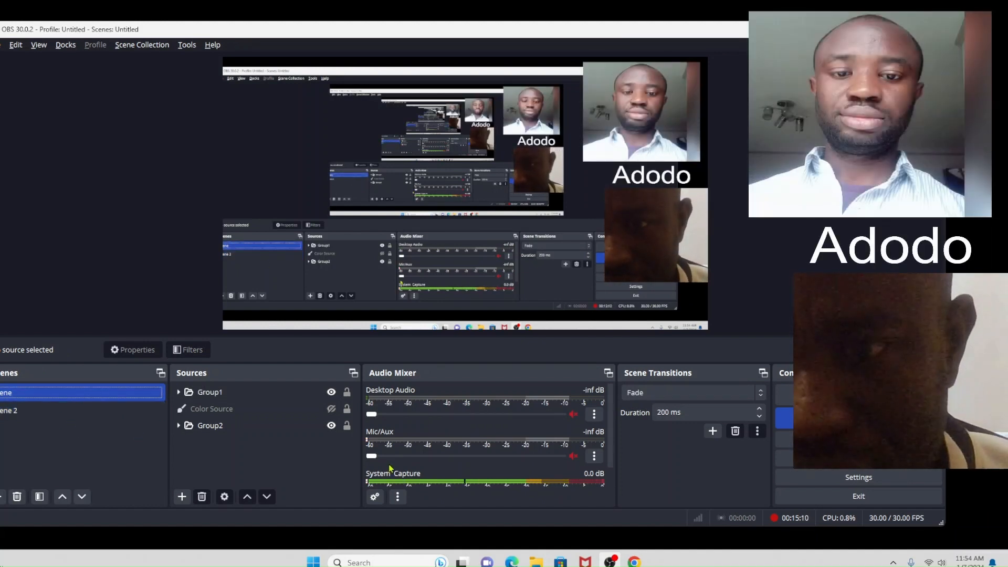
# - Set the scene transition to Cut and switch between the first scene and Scene 2 to try it
pyautogui.click(678, 395)
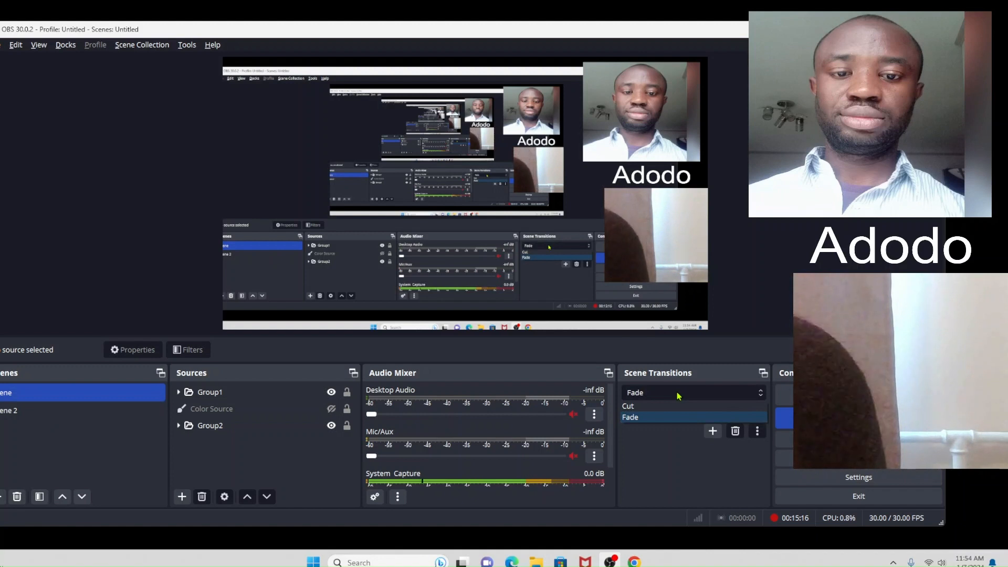
pyautogui.click(678, 395)
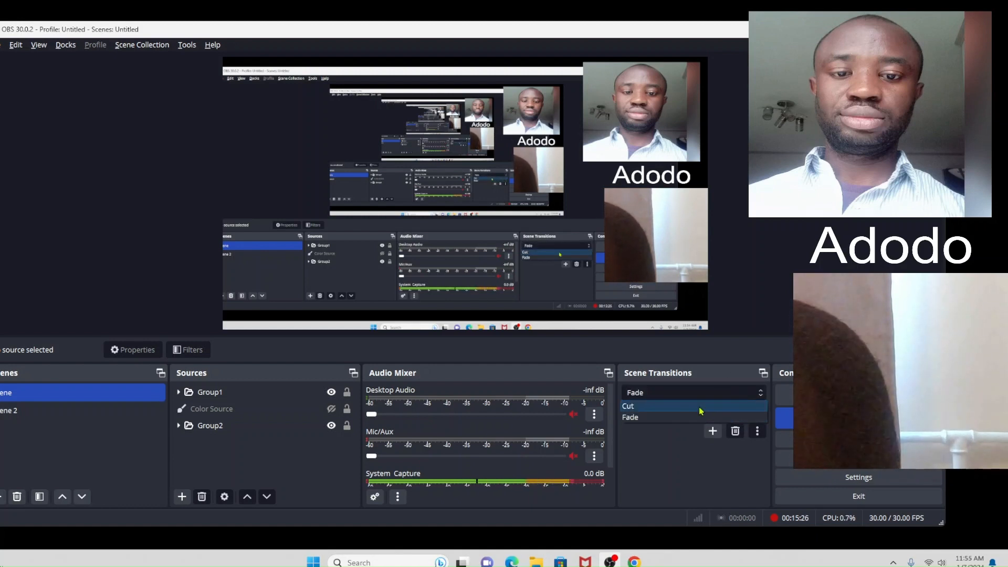
pyautogui.click(699, 410)
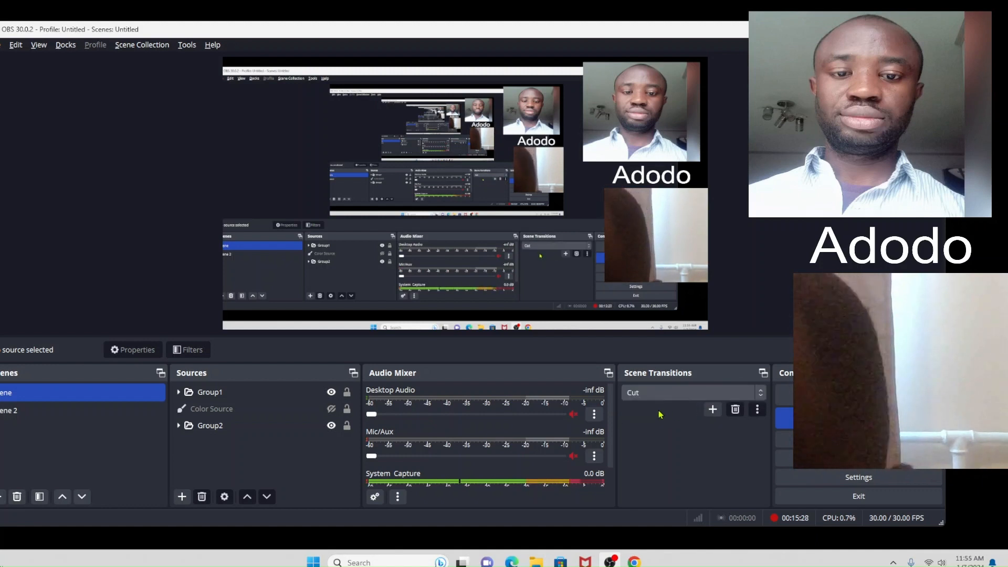
pyautogui.click(11, 411)
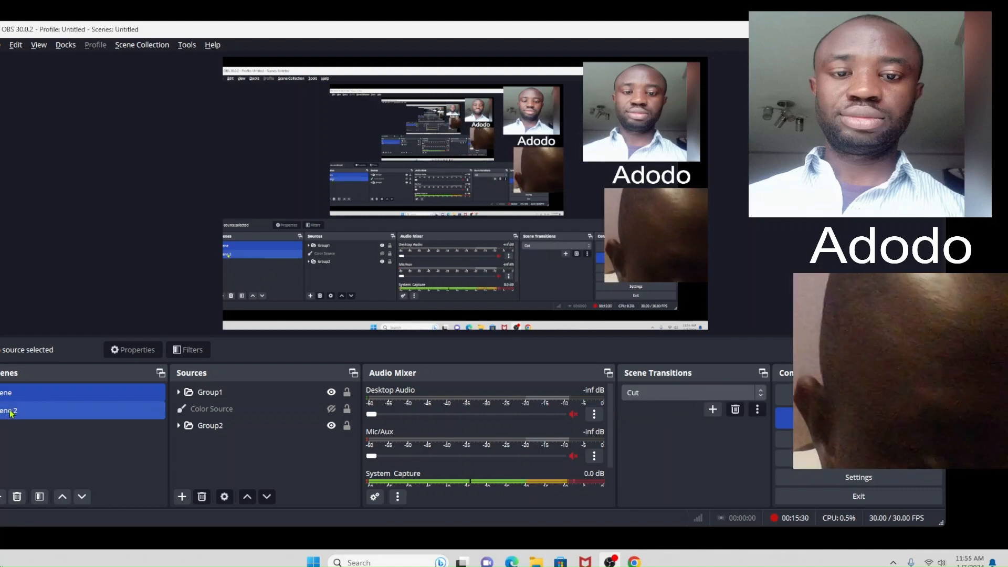
pyautogui.click(12, 392)
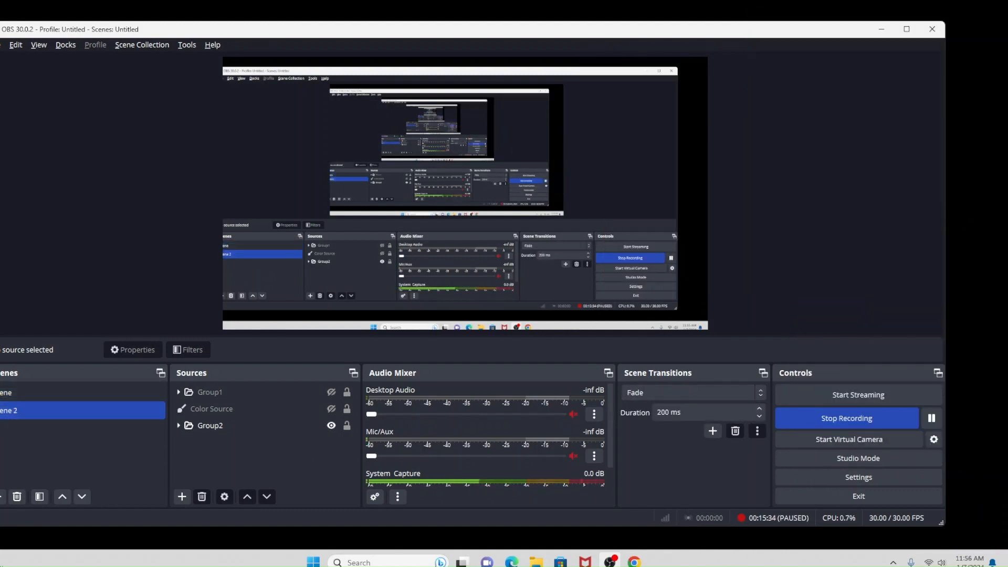
# - Switch back and forth between the first scene and Scene 2 to watch the Fade transition at 200 ms
pyautogui.click(12, 393)
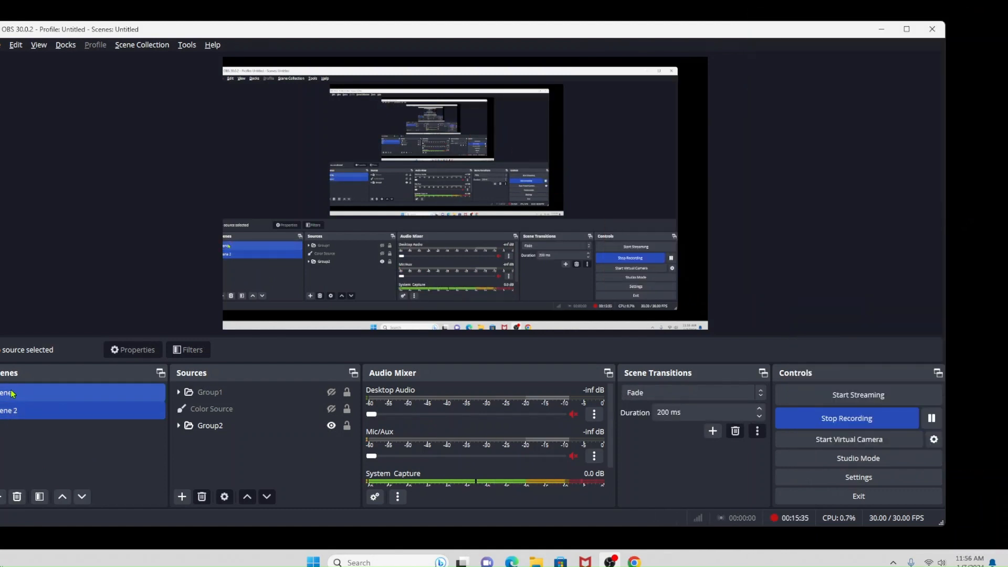
pyautogui.click(12, 411)
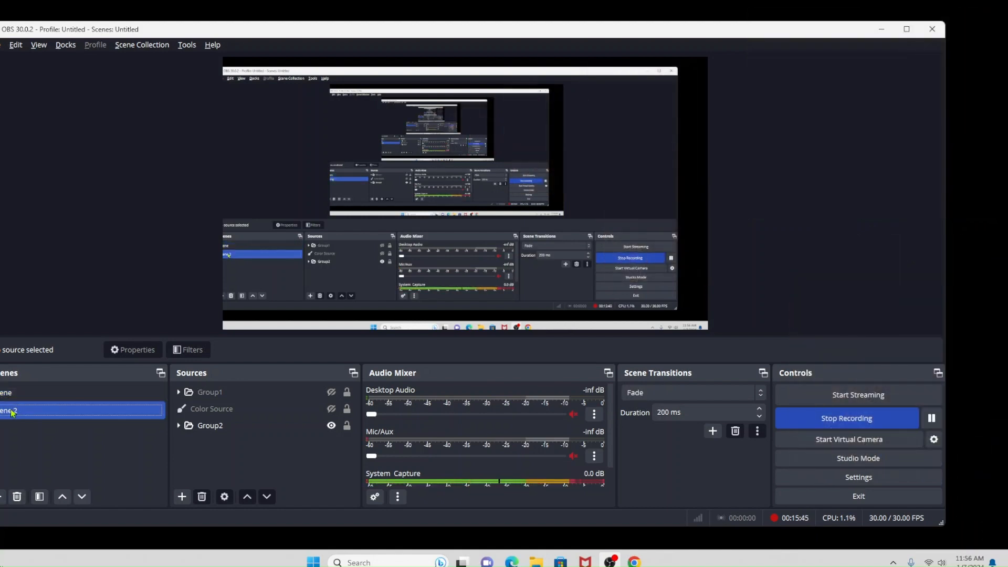
pyautogui.click(16, 392)
pyautogui.press('Down')
pyautogui.press('Up')
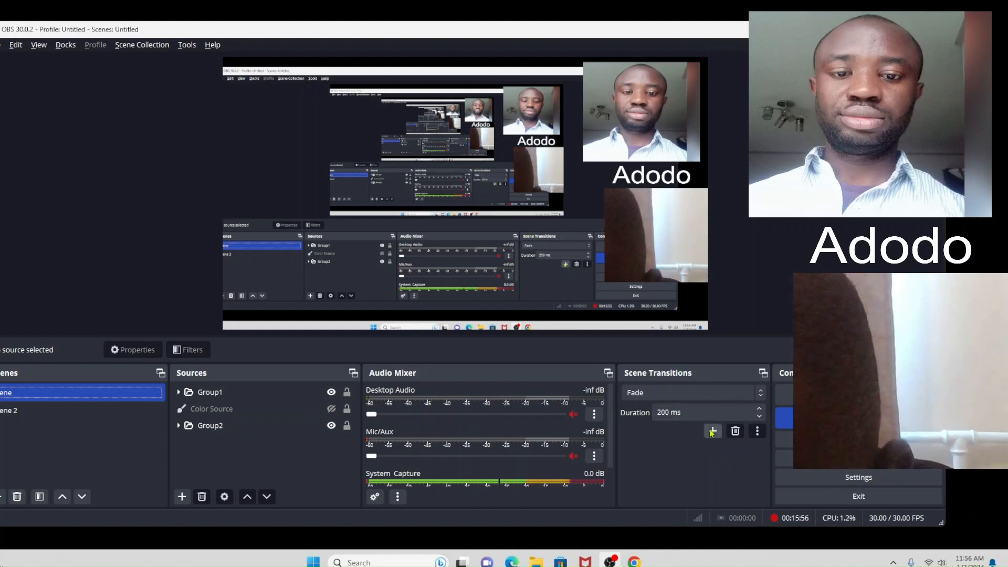
# - Add a Swipe scene transition, keeping the name Swipe and the Left direction
pyautogui.click(712, 431)
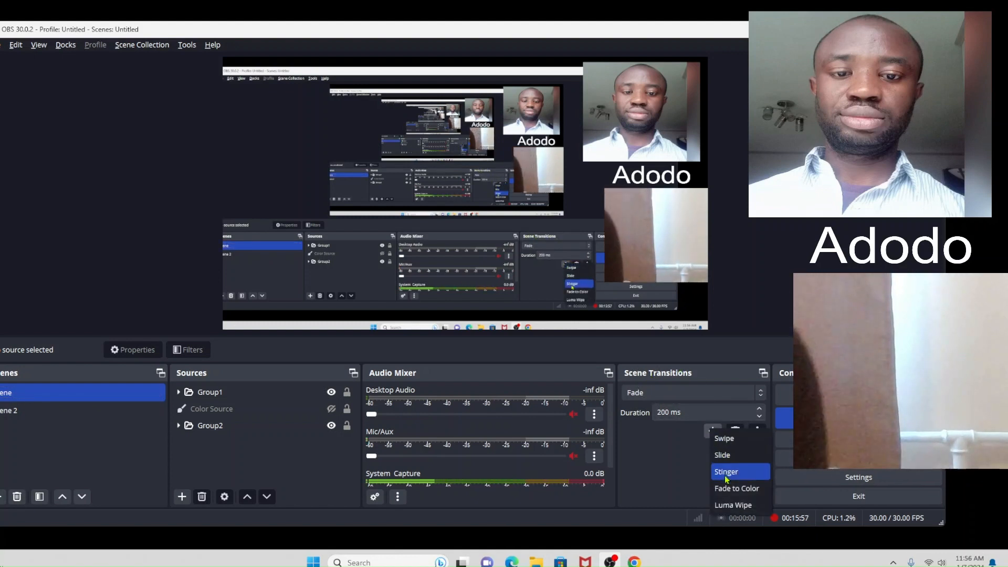
pyautogui.click(724, 439)
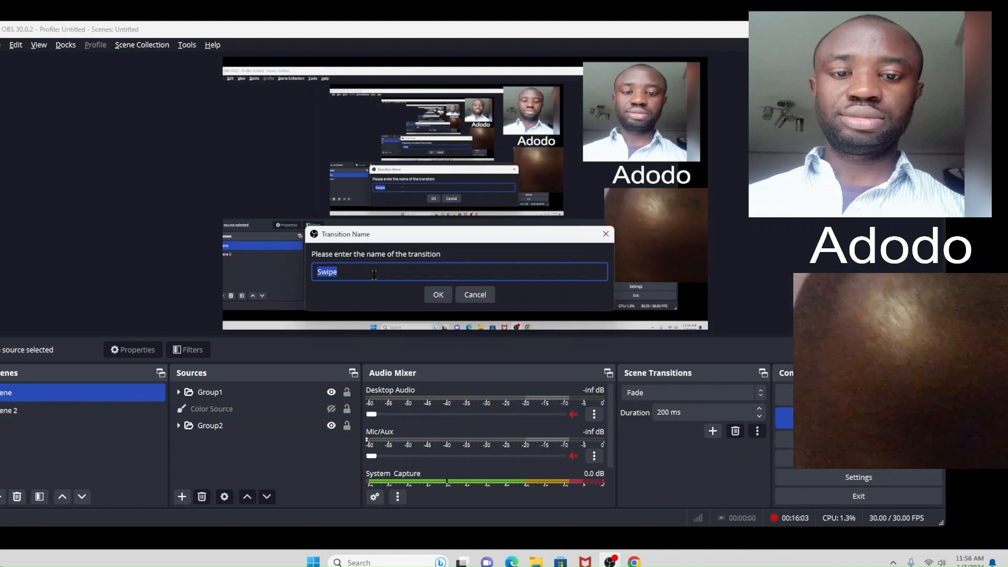
pyautogui.click(439, 296)
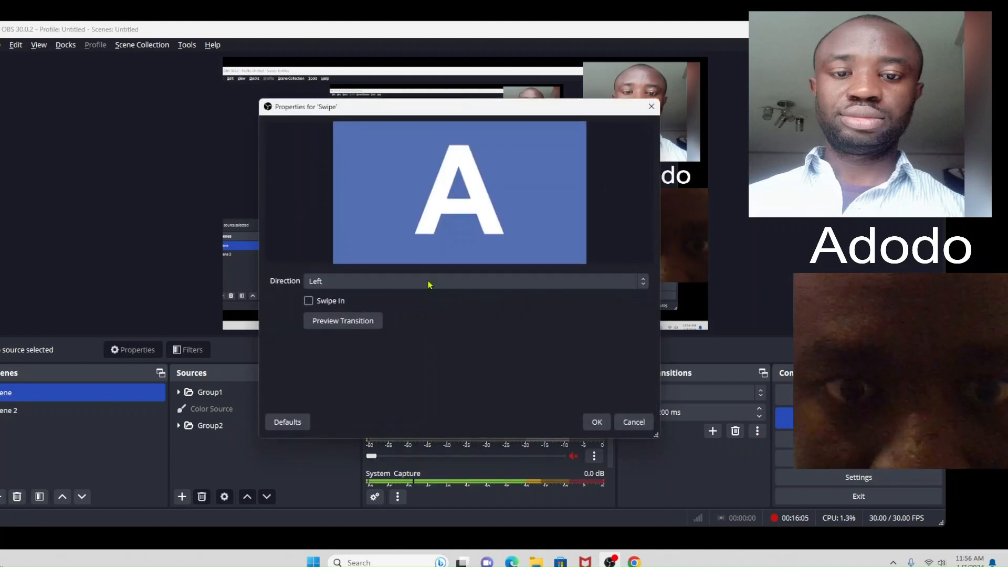
pyautogui.click(597, 421)
# - Switch repeatedly between the first scene and Scene 2 to try out the Swipe transition
pyautogui.click(23, 404)
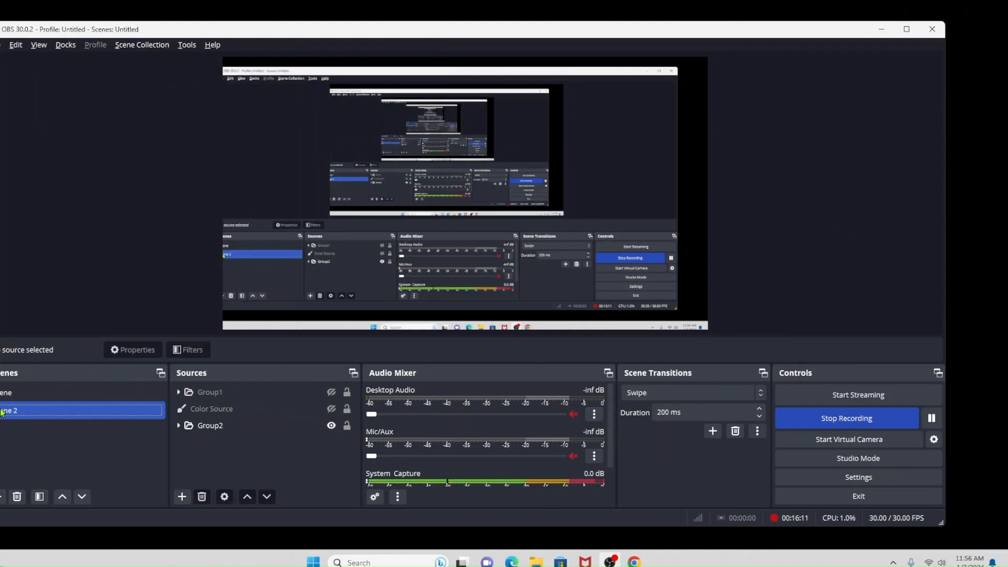
pyautogui.press('Up')
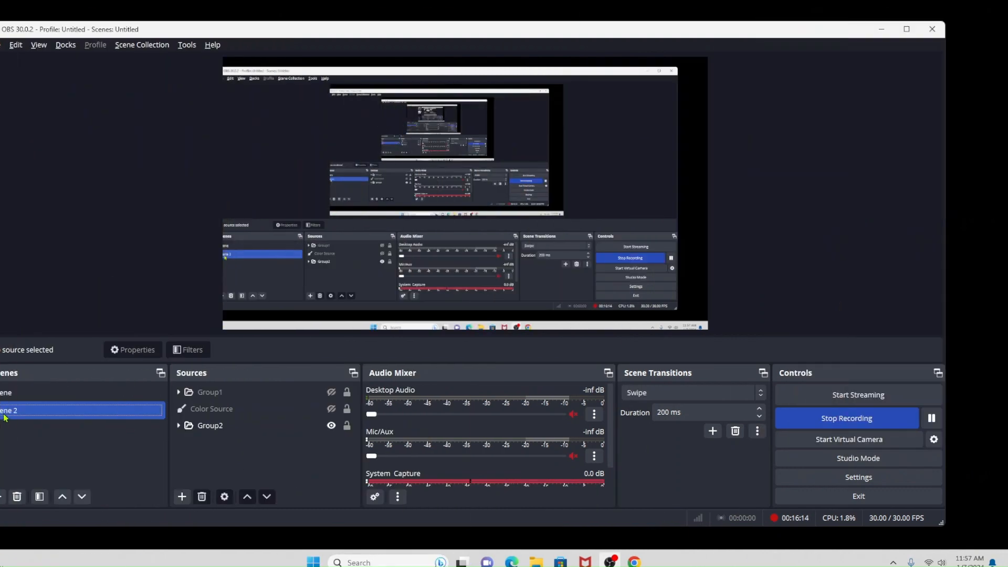
pyautogui.click(52, 392)
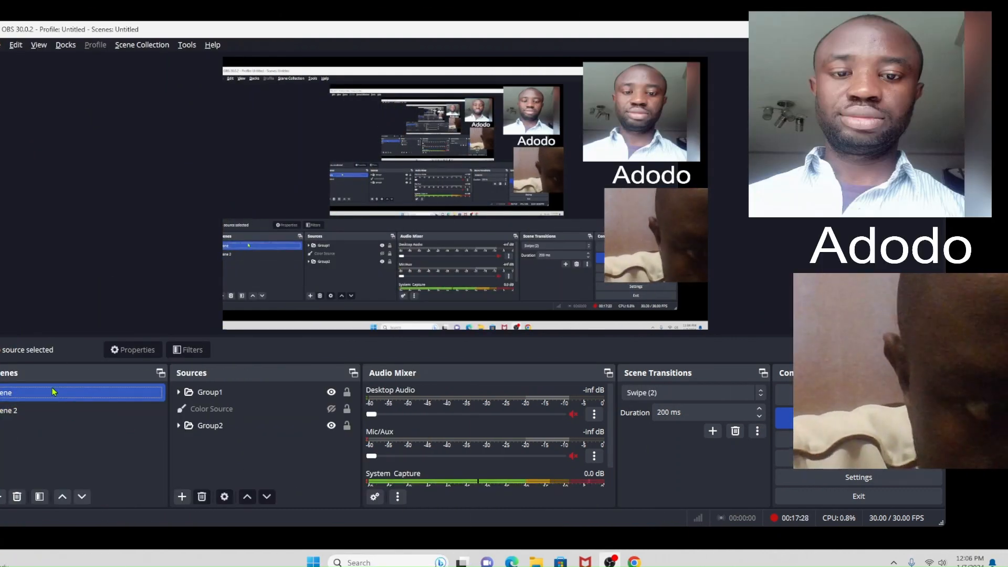
pyautogui.click(29, 411)
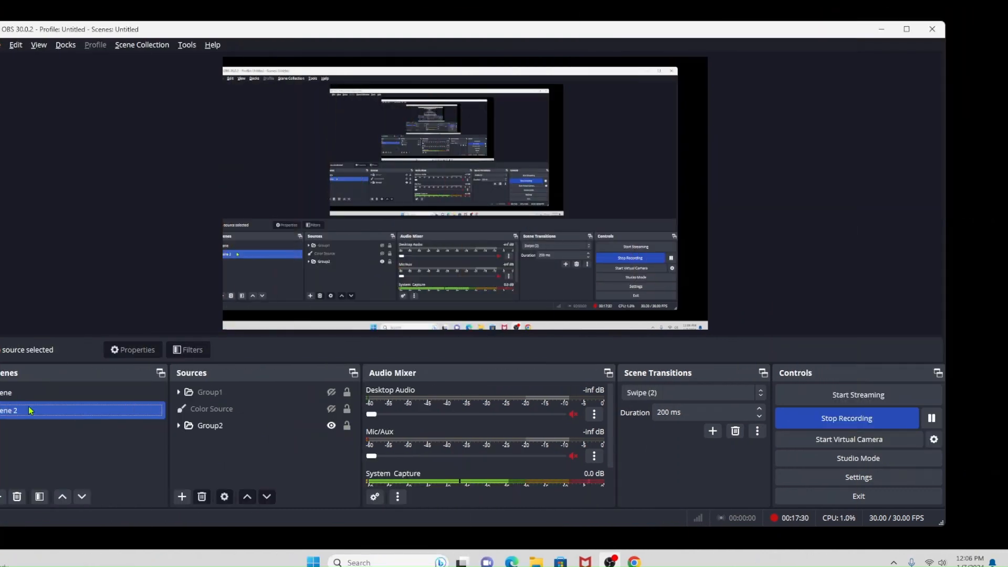
pyautogui.click(25, 398)
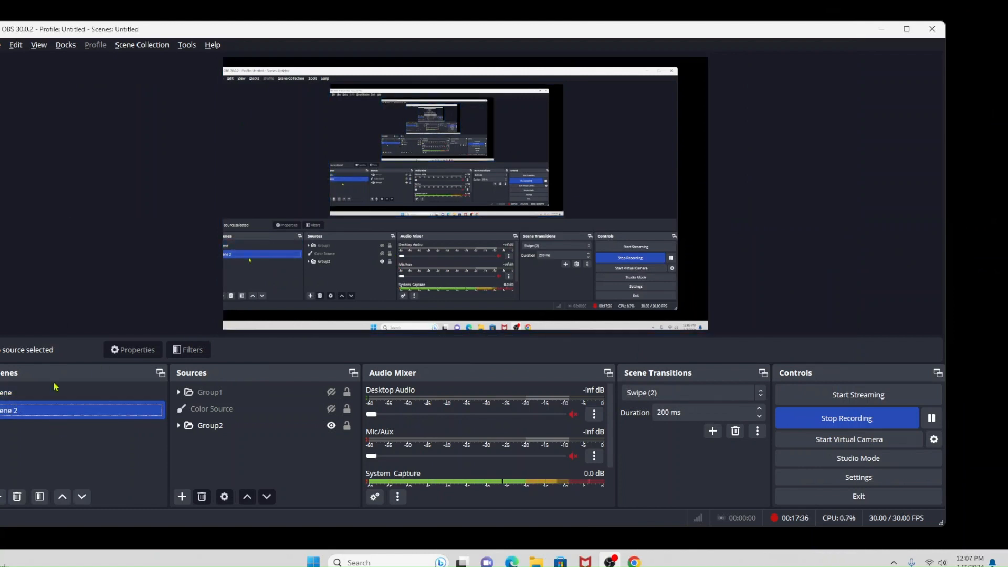
pyautogui.click(209, 425)
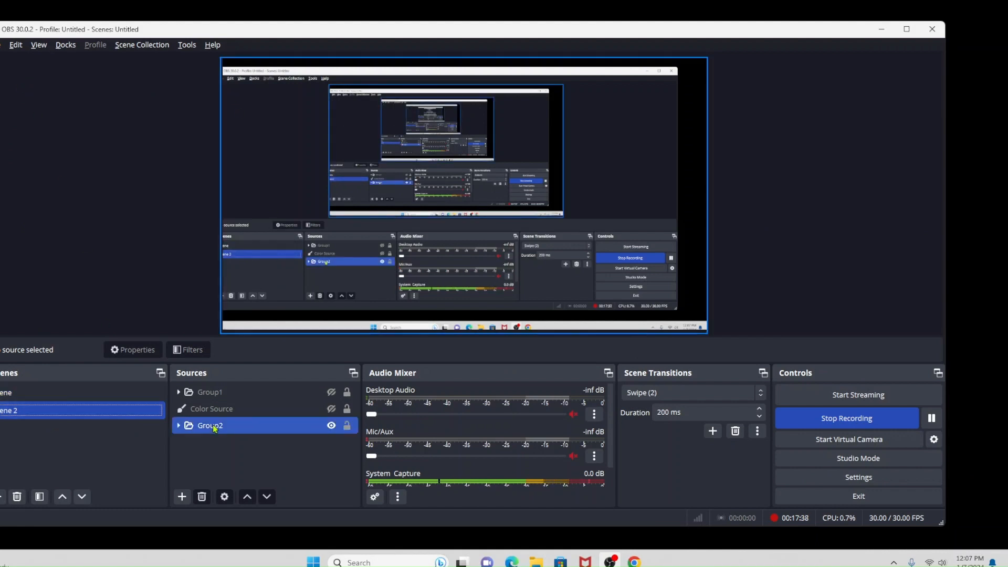
pyautogui.click(177, 399)
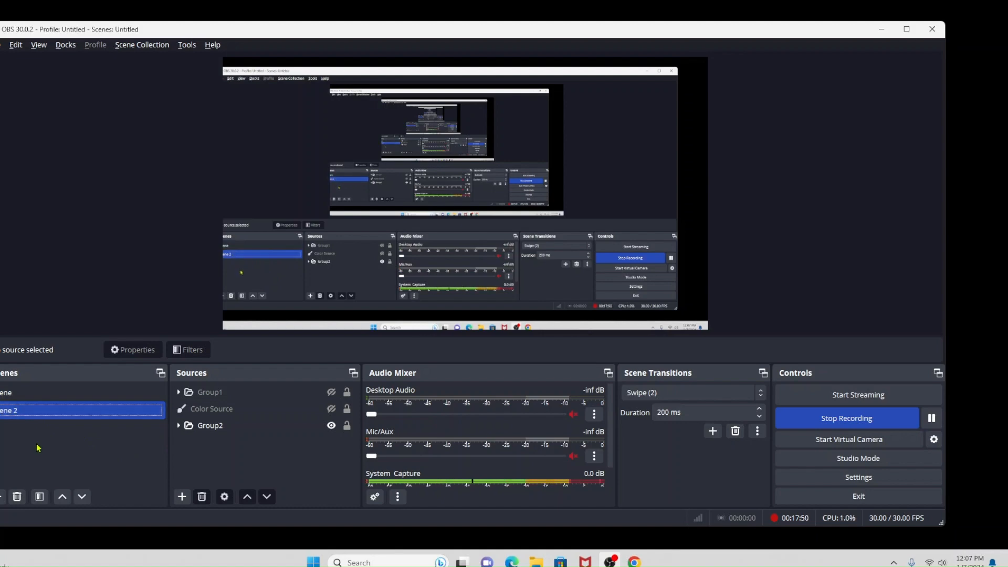
pyautogui.click(25, 397)
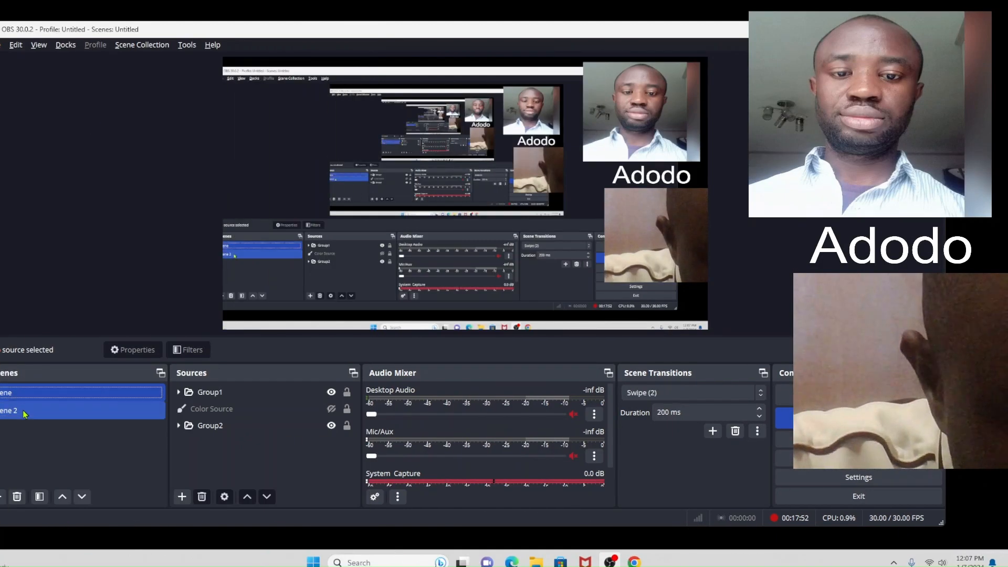
pyautogui.click(24, 411)
pyautogui.click(36, 395)
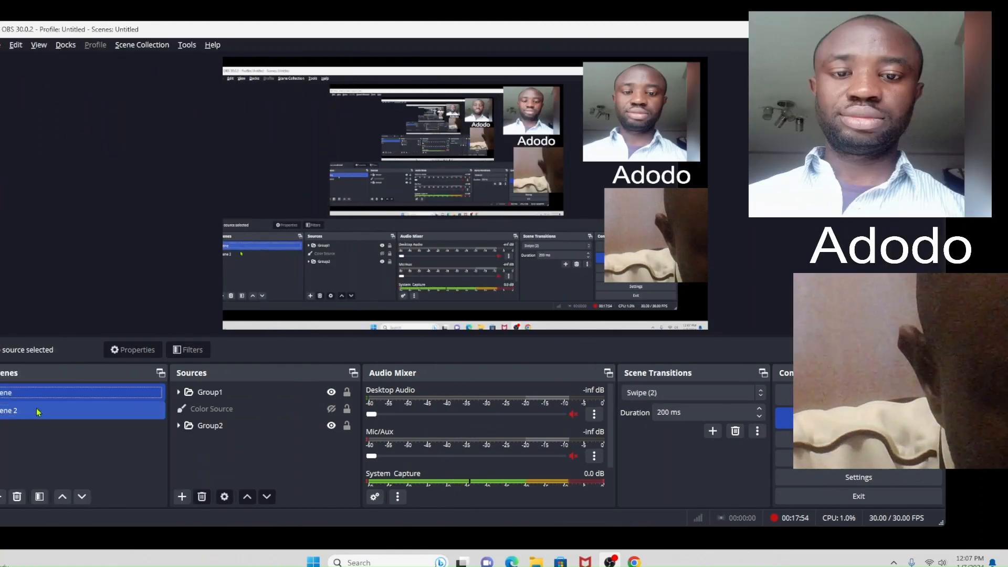
pyautogui.click(37, 412)
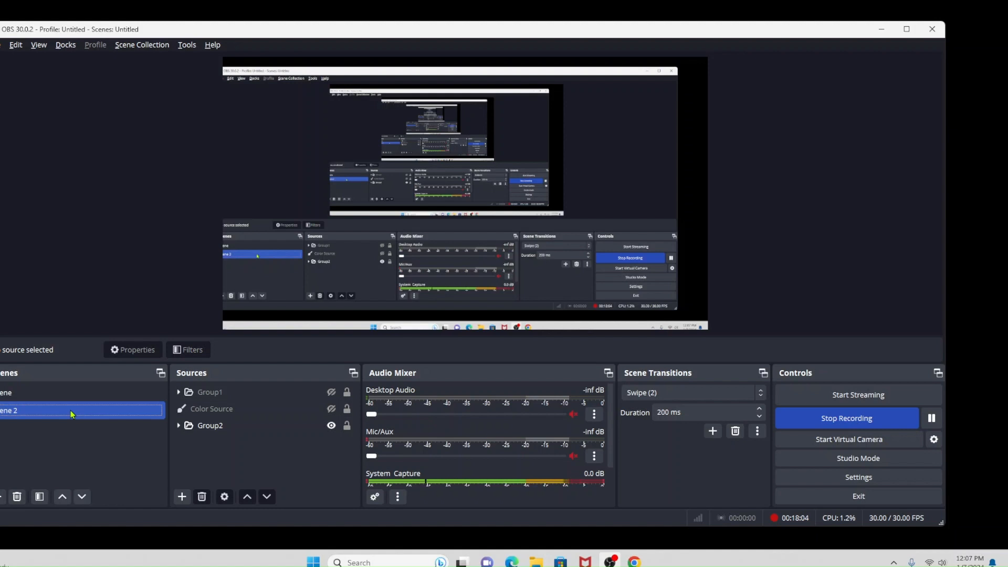
# - Assign F3 as the Switch to scene hotkey for the first scene in the hotkey settings
pyautogui.click(1, 45)
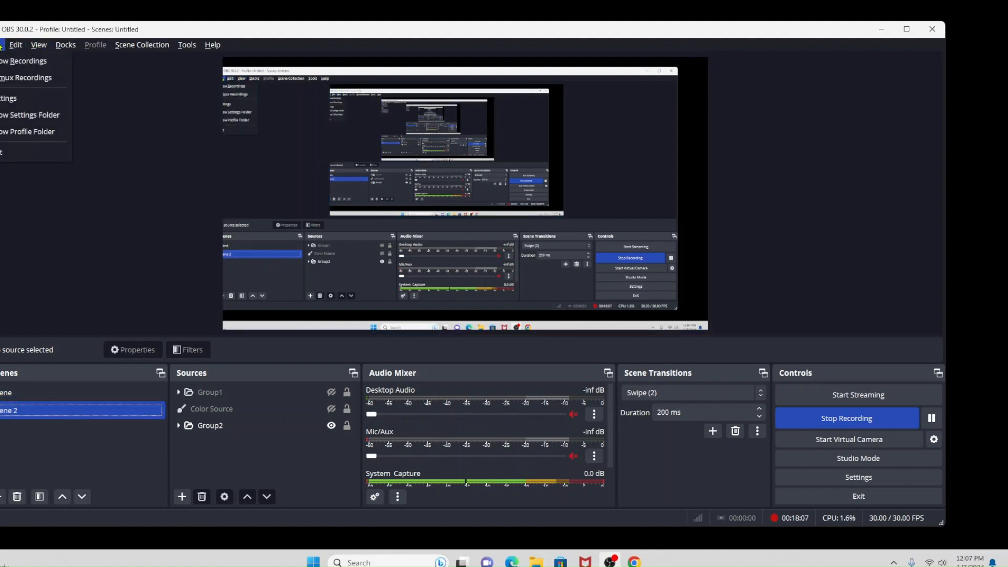
pyautogui.click(16, 99)
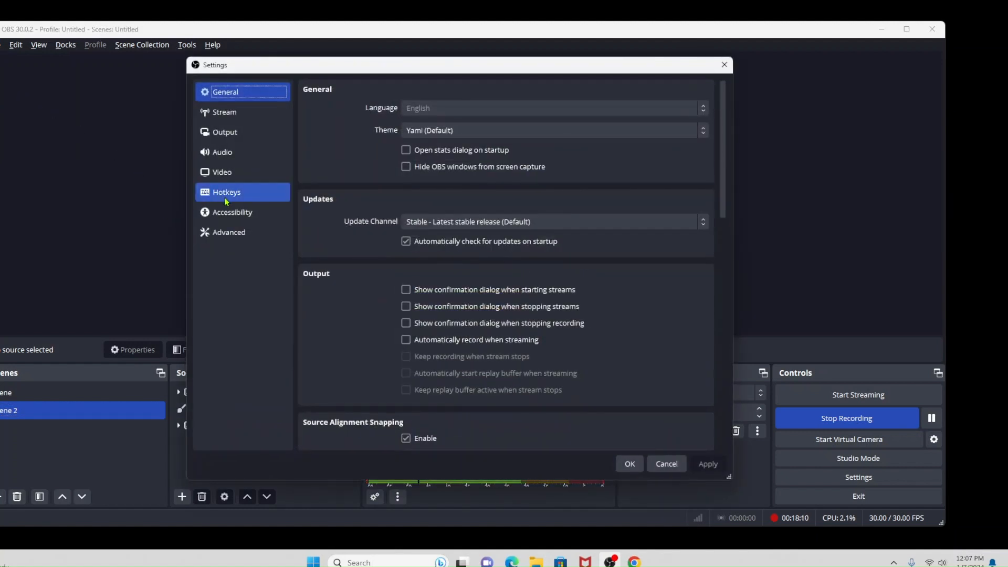
pyautogui.click(225, 197)
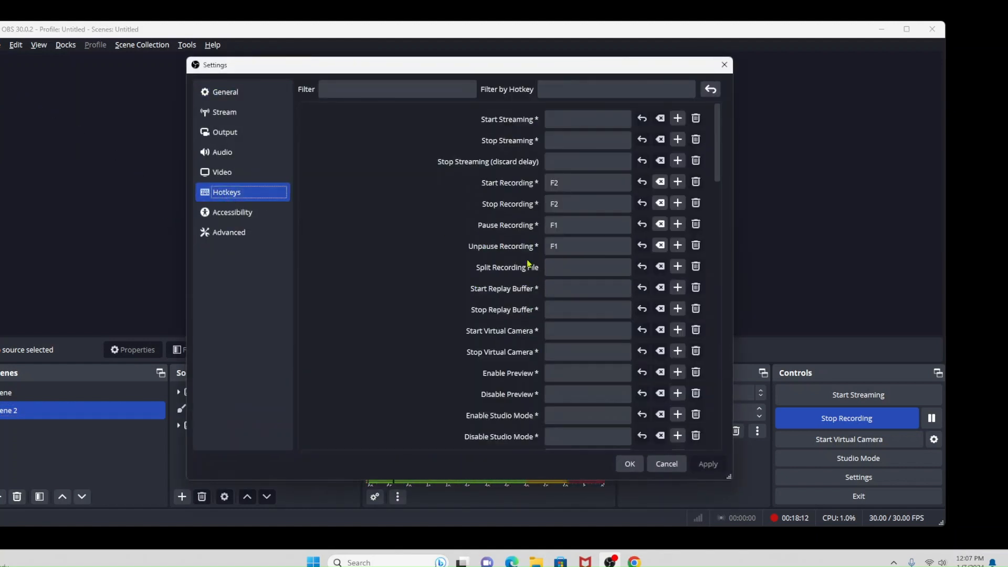
pyautogui.scroll(-8, 514, 259)
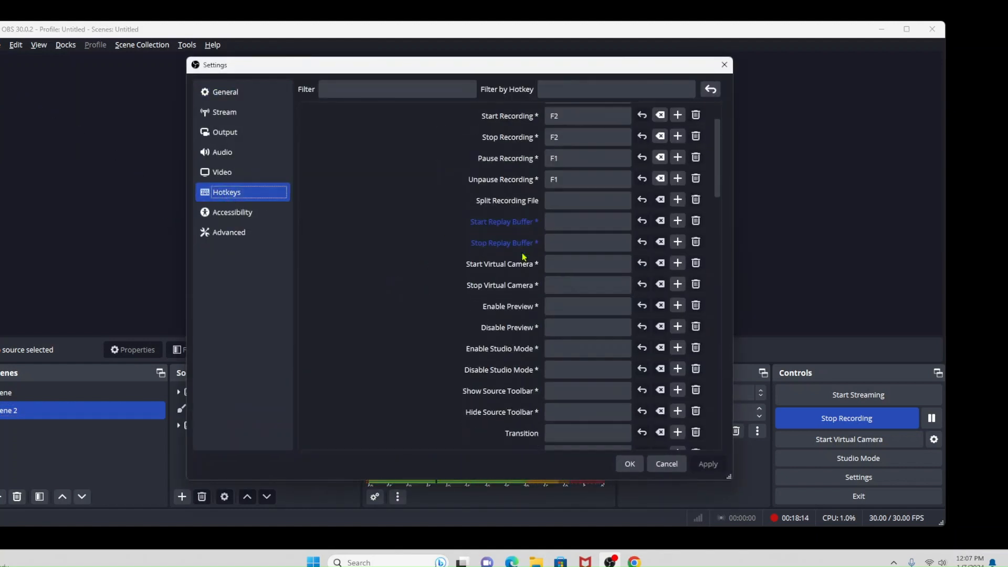
pyautogui.scroll(-10, 522, 257)
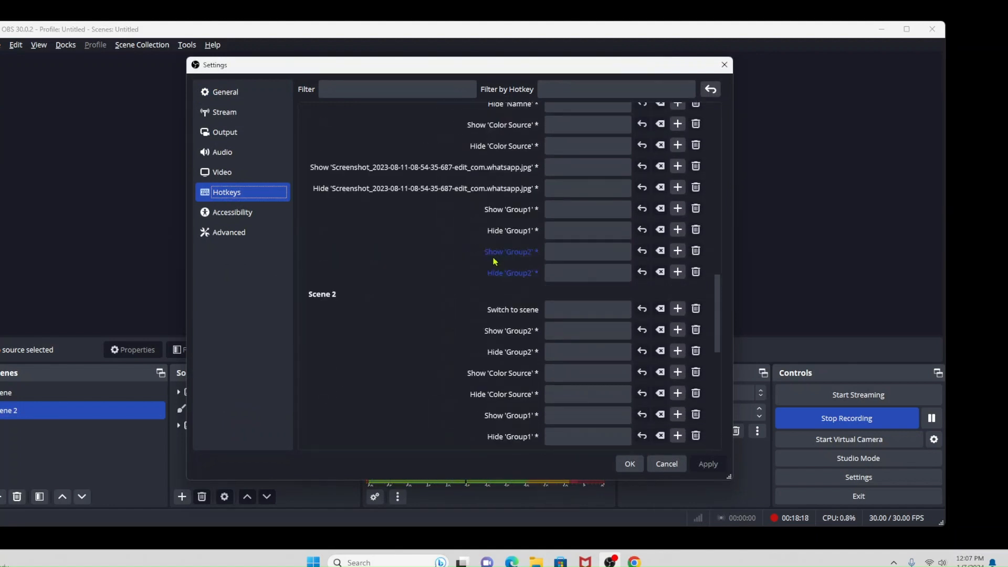
pyautogui.scroll(5, 398, 272)
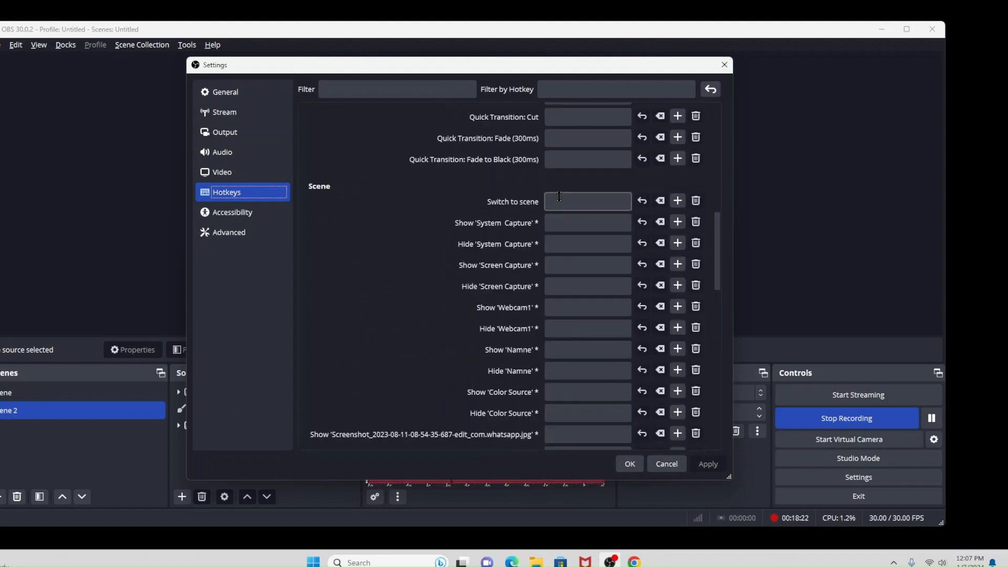
pyautogui.click(577, 201)
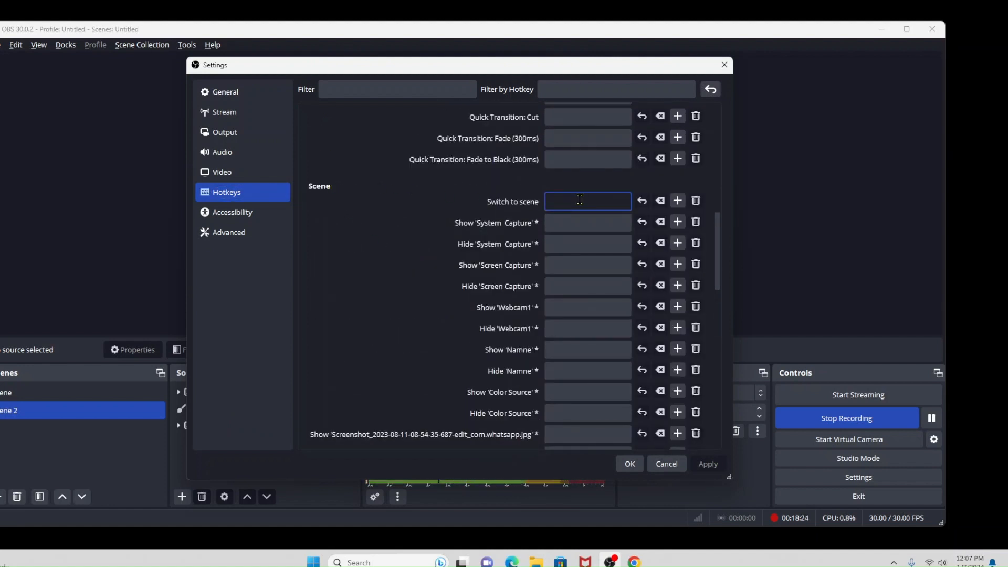
pyautogui.press('F3')
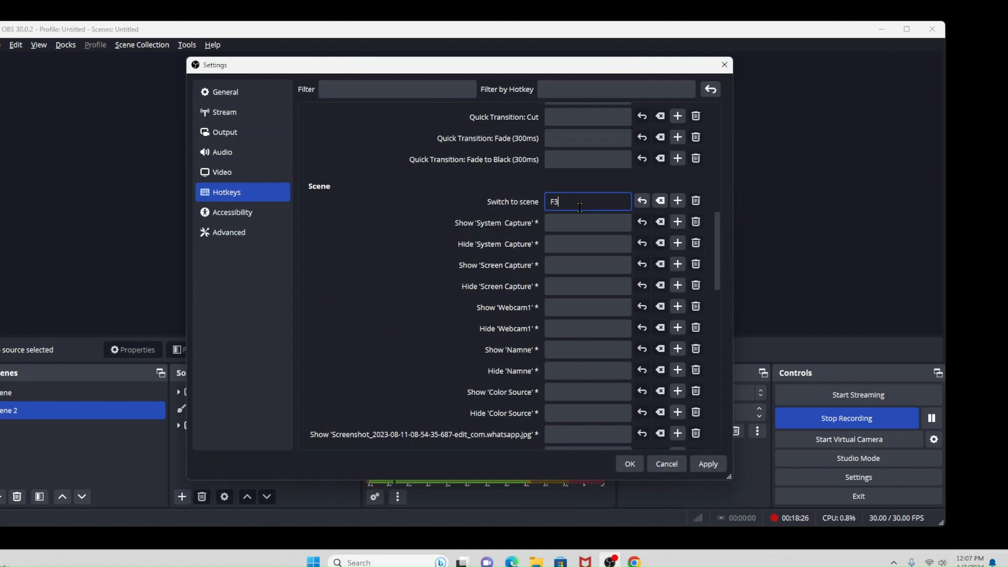
# - Assign F3 as the Switch to scene hotkey for Scene 2 as well
pyautogui.scroll(-4, 579, 208)
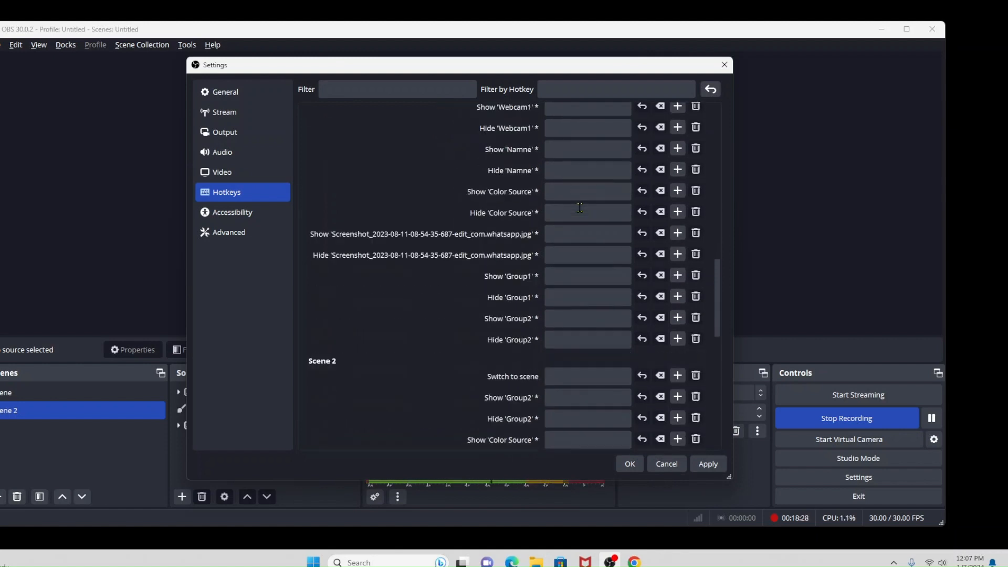
pyautogui.click(572, 374)
pyautogui.press('F3')
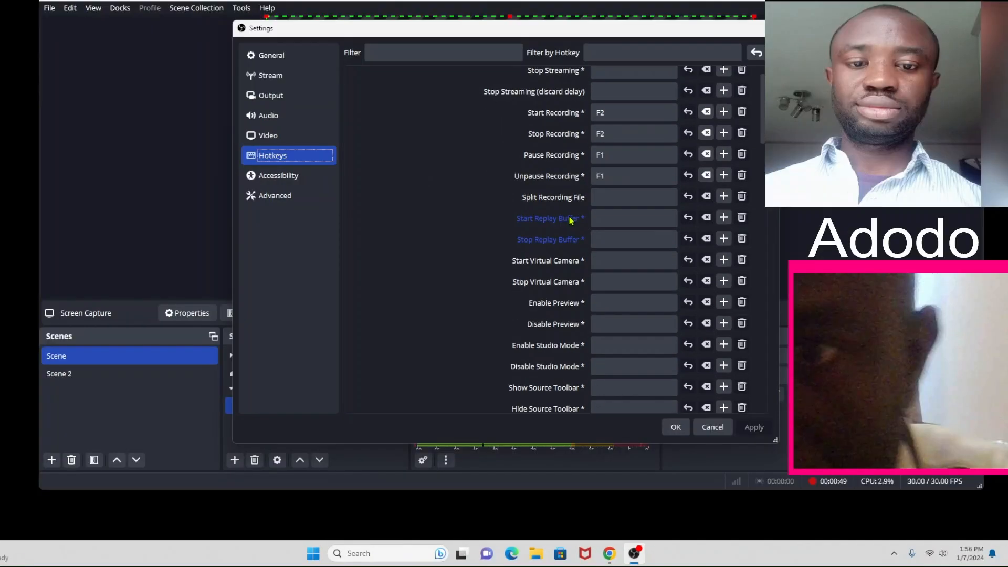
# - Look through the hotkey list to check the Switch to scene assignments of both scenes and the group entries
pyautogui.scroll(-10, 604, 284)
pyautogui.scroll(-1, 603, 284)
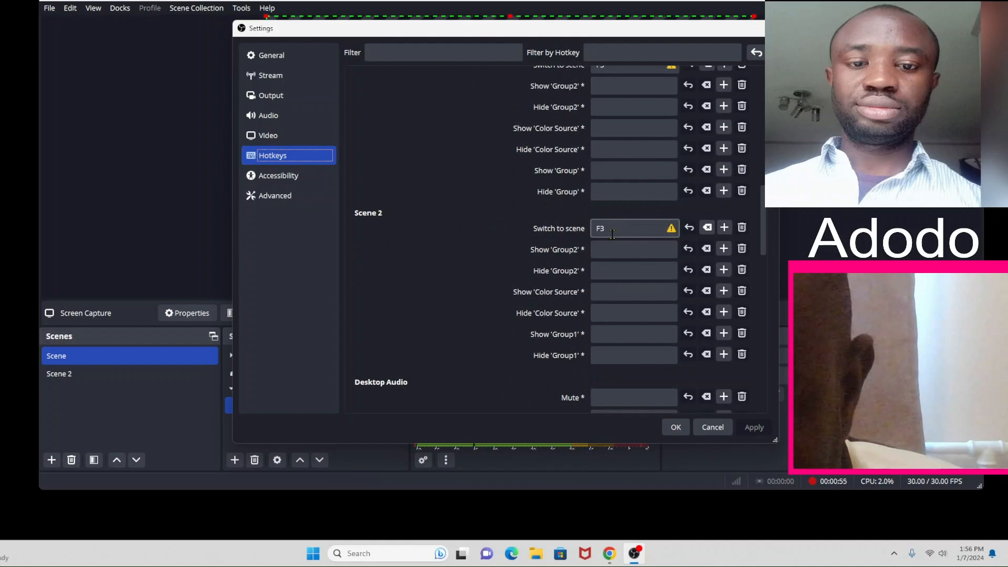
pyautogui.scroll(-1, 612, 232)
pyautogui.scroll(4, 612, 233)
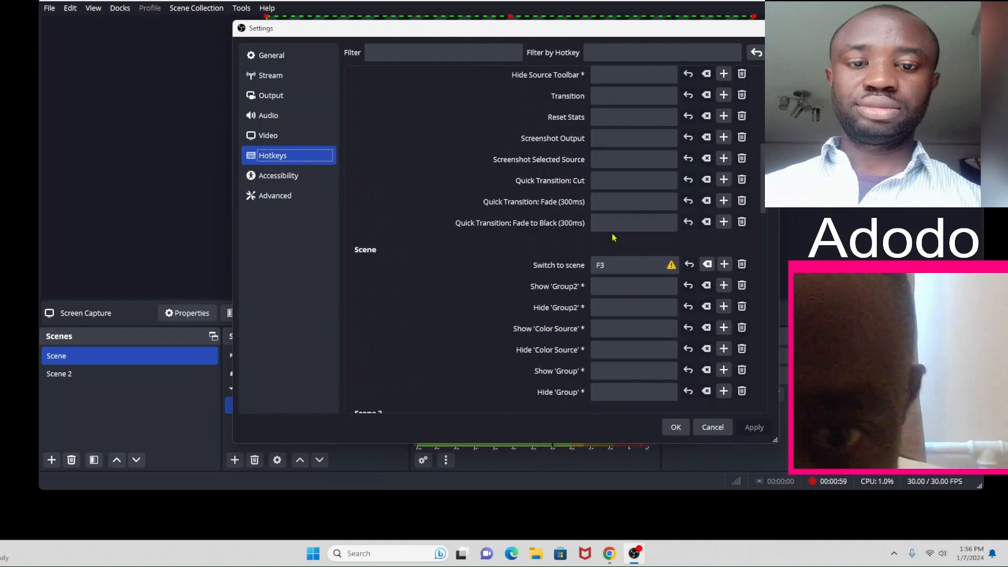
pyautogui.click(613, 265)
pyautogui.scroll(-4, 648, 268)
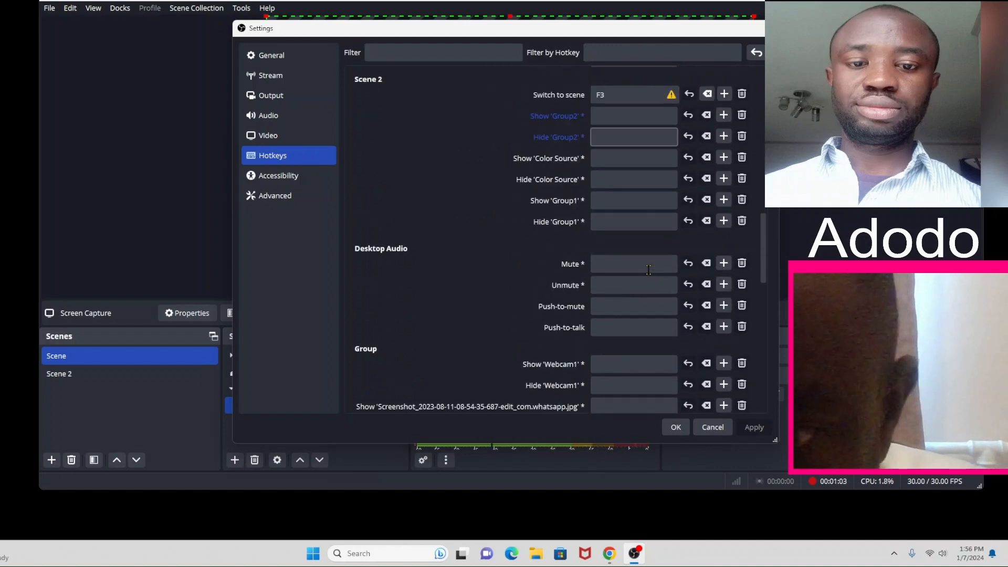
pyautogui.scroll(-3, 632, 312)
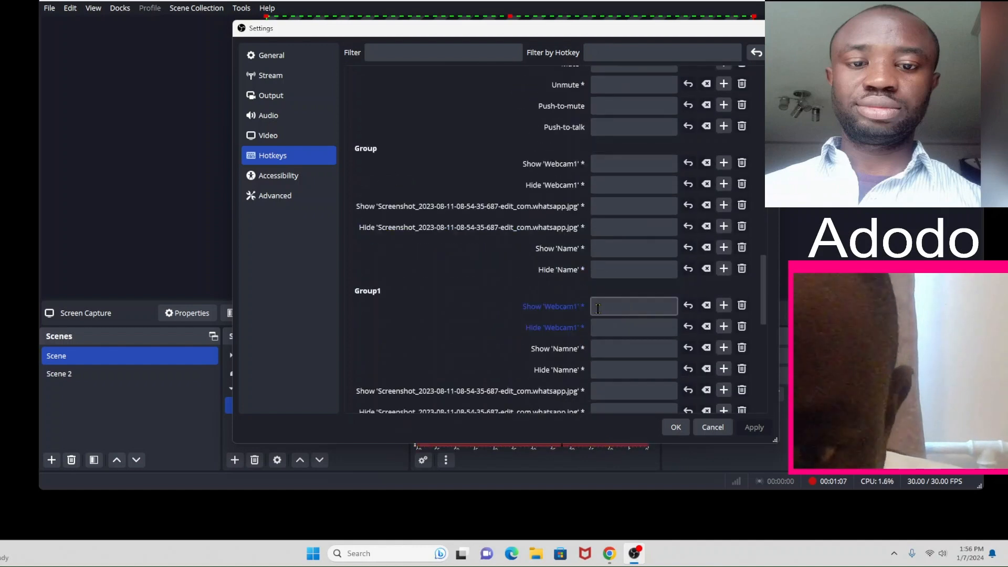
pyautogui.scroll(-2, 624, 307)
# - Change the Switch to scene hotkey for Scene 2 to F4
pyautogui.scroll(3, 624, 298)
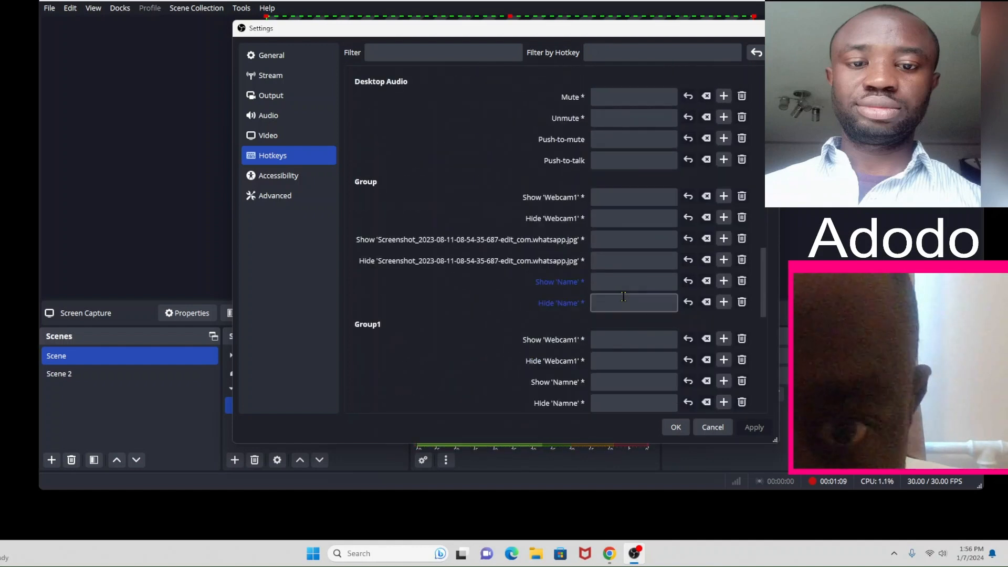
pyautogui.scroll(4, 627, 263)
pyautogui.click(630, 163)
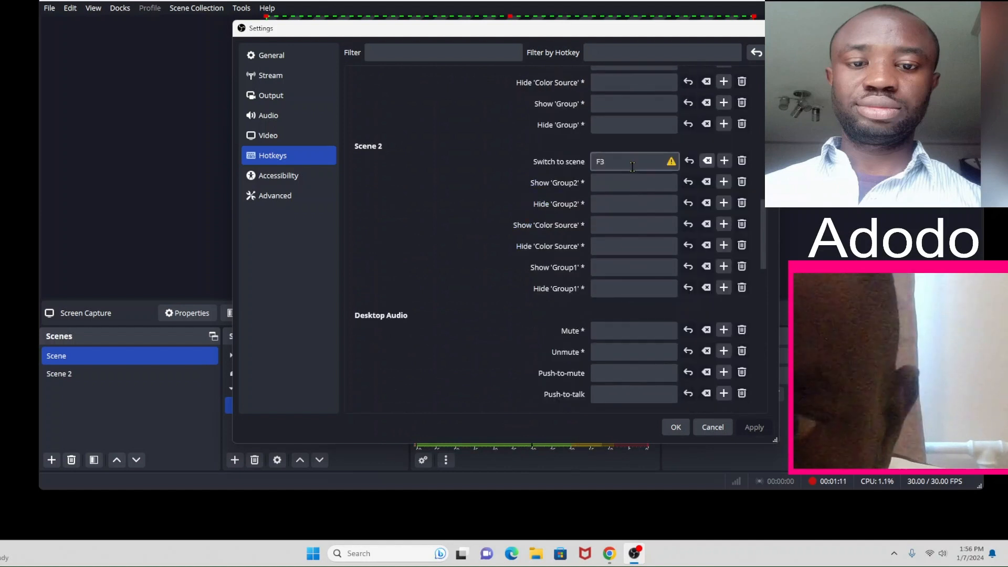
pyautogui.press('BackSpace')
pyautogui.press('4')
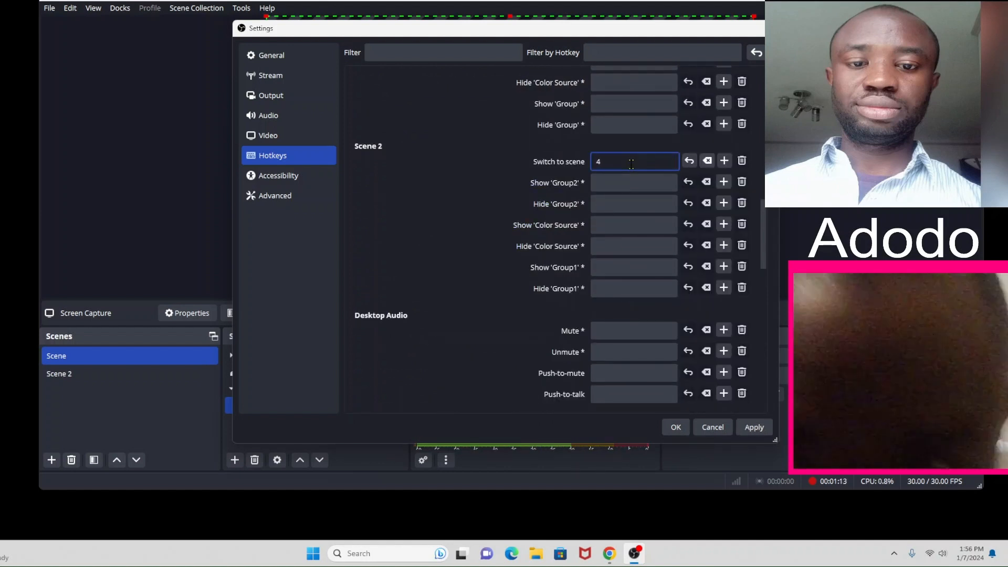
pyautogui.press('BackSpace')
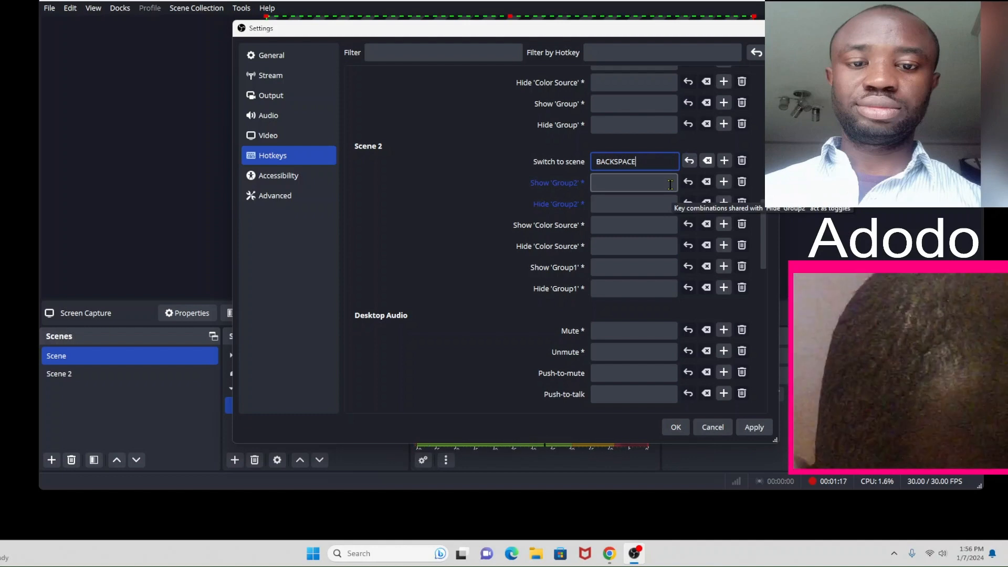
pyautogui.press('F4')
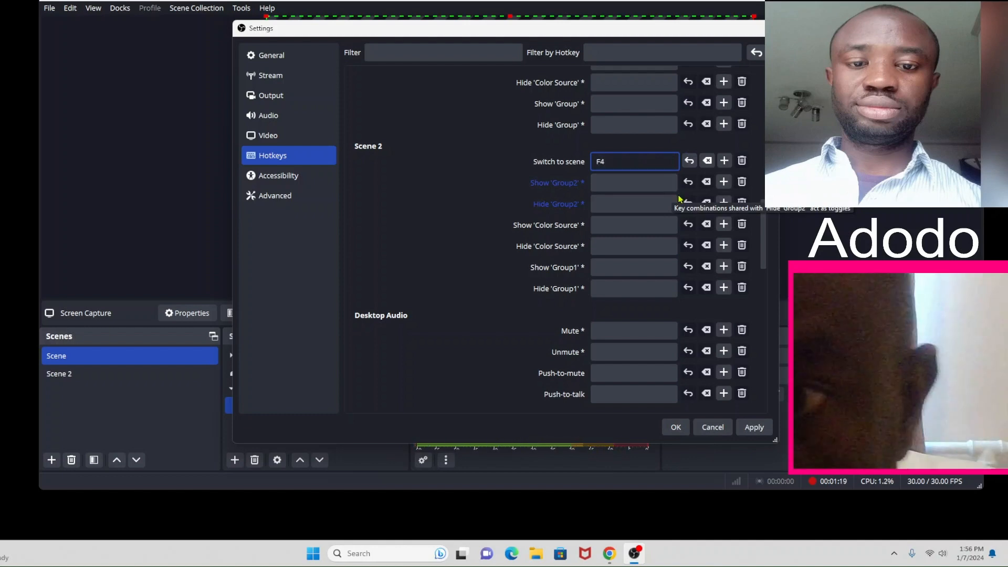
# - Apply the Switch to scene hotkey changes and close the settings
pyautogui.scroll(2, 661, 176)
pyautogui.scroll(-3, 650, 162)
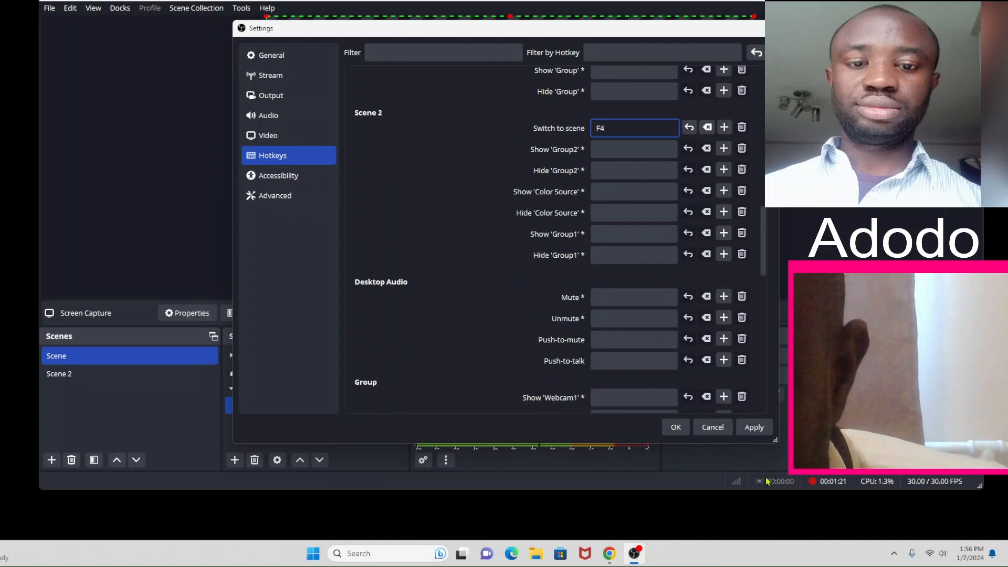
pyautogui.click(754, 429)
pyautogui.click(676, 427)
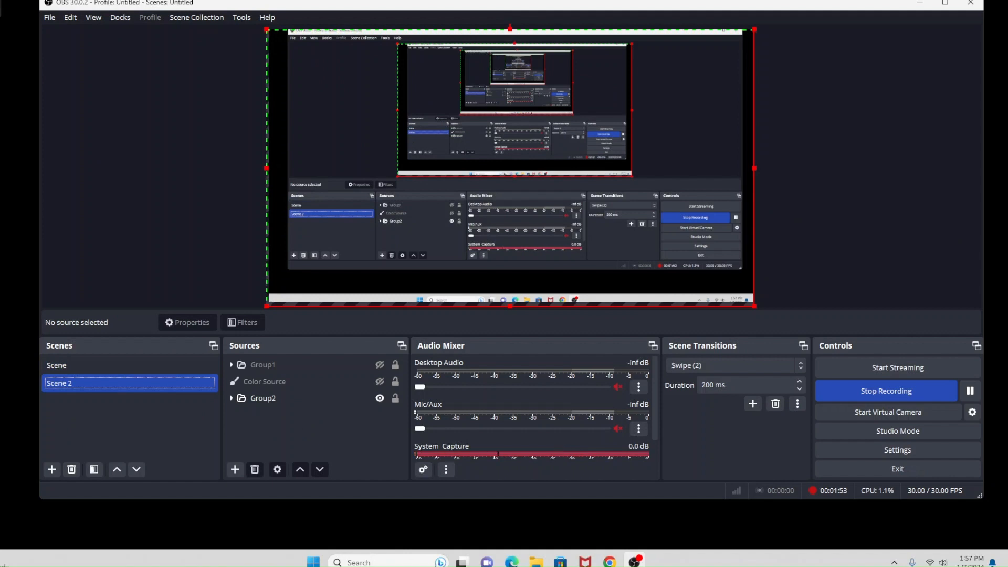
# - Reopen the hotkey settings and review the recording, pause and Switch to scene assignments
pyautogui.click(50, 17)
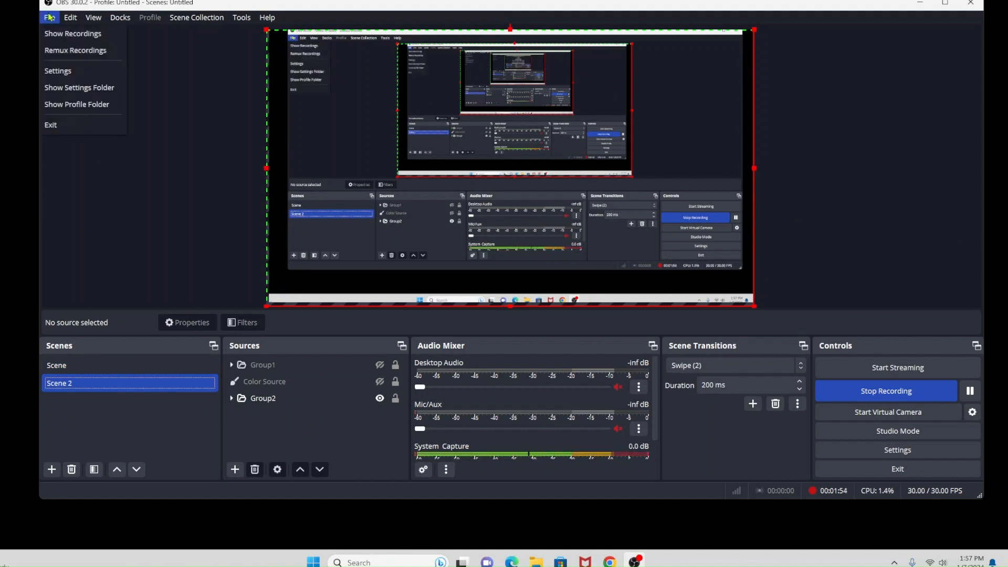
pyautogui.click(59, 71)
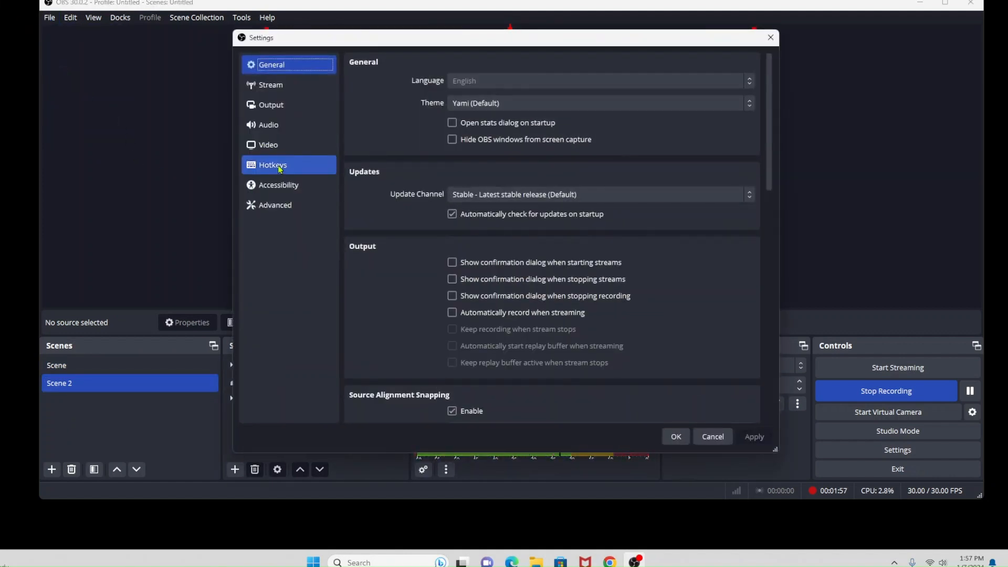
pyautogui.click(280, 169)
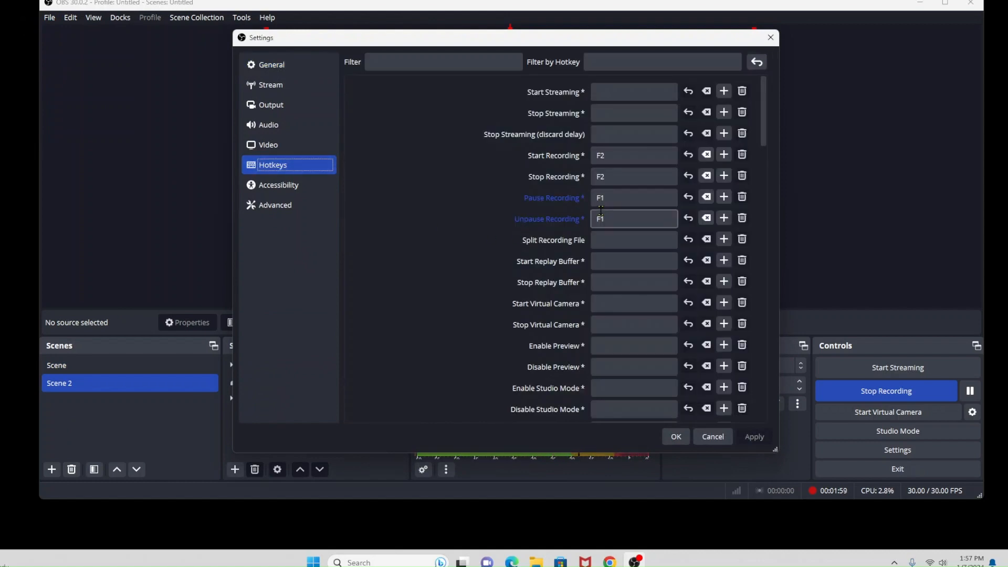
pyautogui.scroll(-5, 601, 210)
pyautogui.scroll(-8, 604, 287)
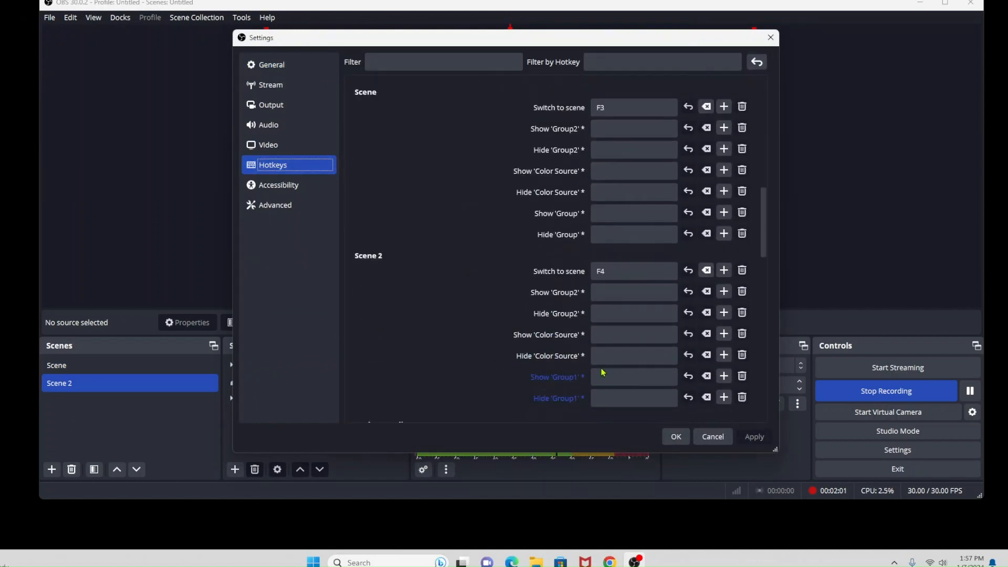
pyautogui.scroll(12, 614, 346)
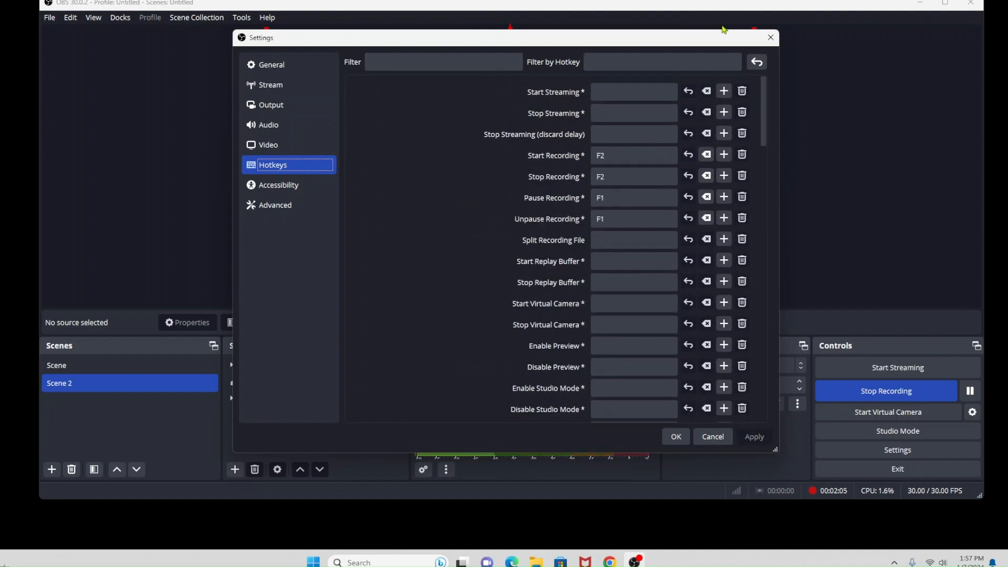
pyautogui.click(770, 38)
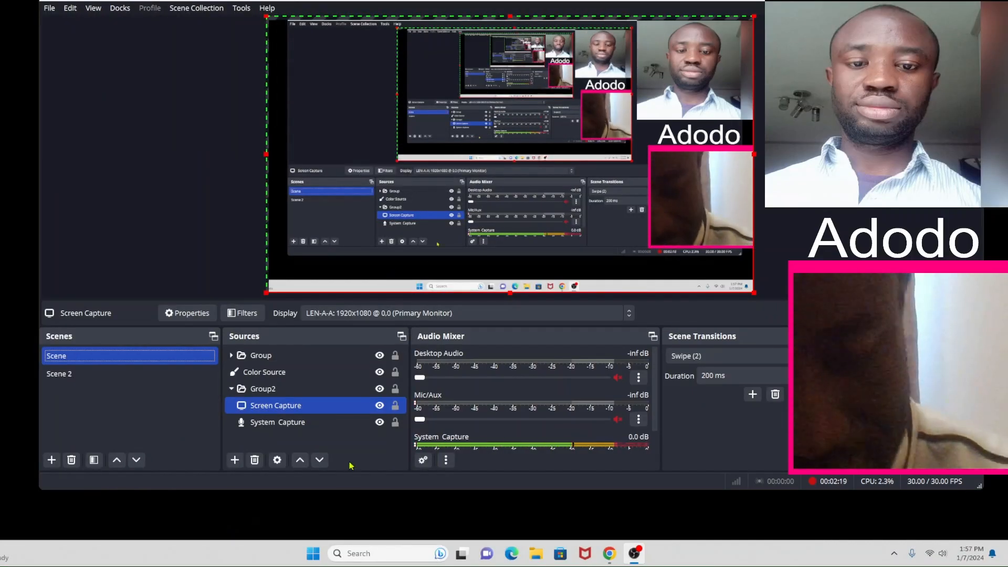
# - Switch from Scene to Scene 2 and back to test the scene transition
pyautogui.press('Down')
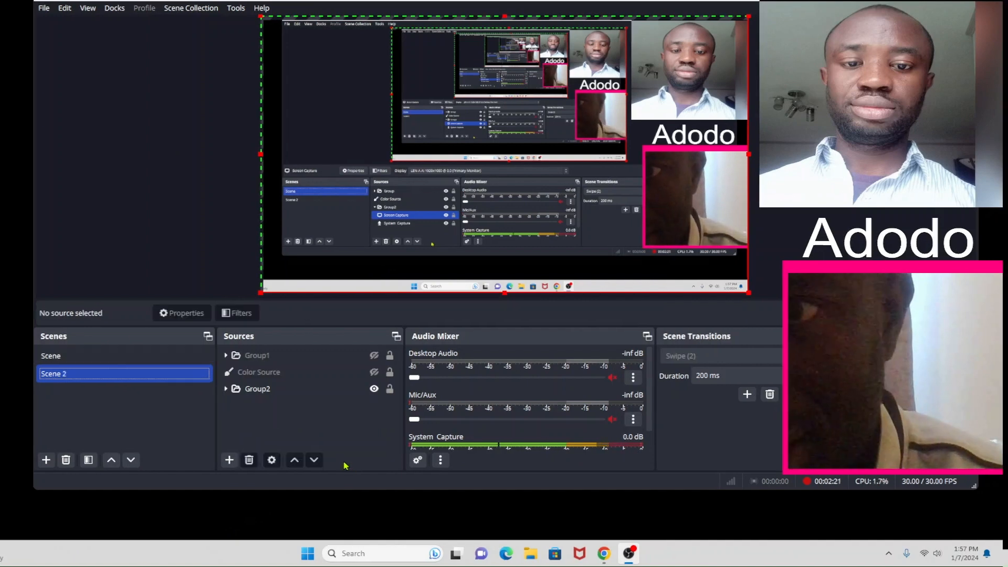
pyautogui.press('Up')
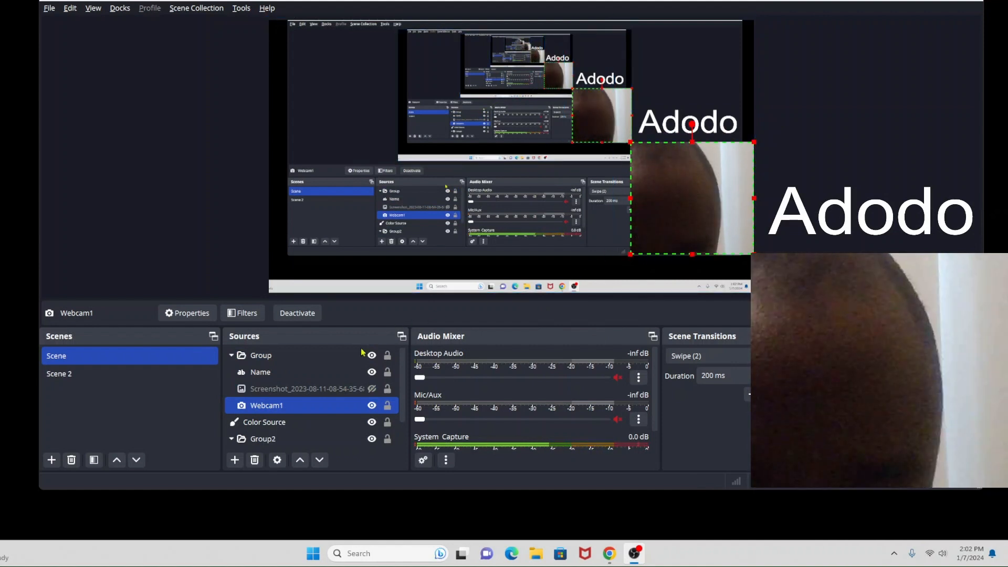
# - Add a Noise Suppression audio/video filter to the Webcam1 source, keeping the default filter name
pyautogui.click(265, 422)
pyautogui.click(277, 408)
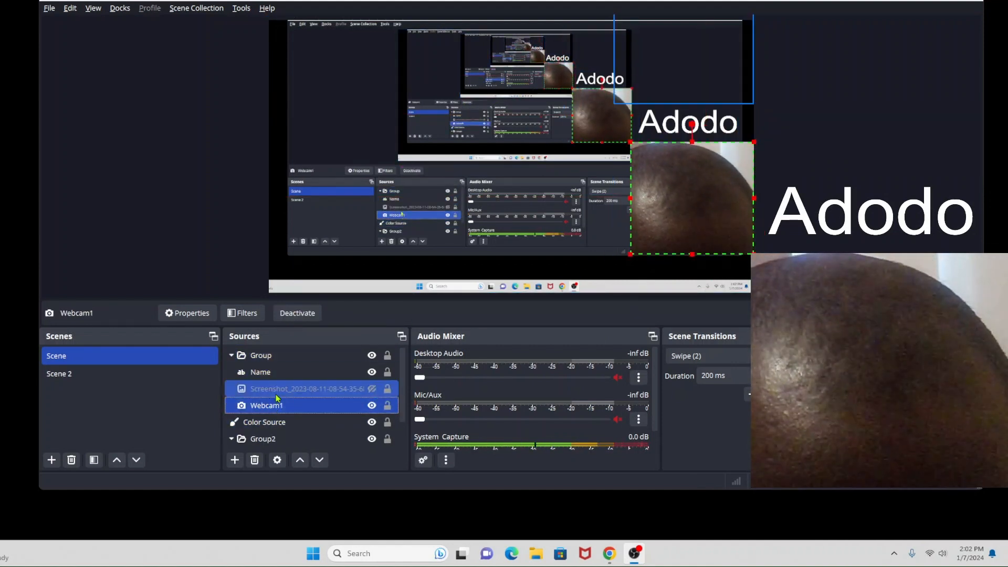
pyautogui.click(276, 424)
pyautogui.click(270, 408)
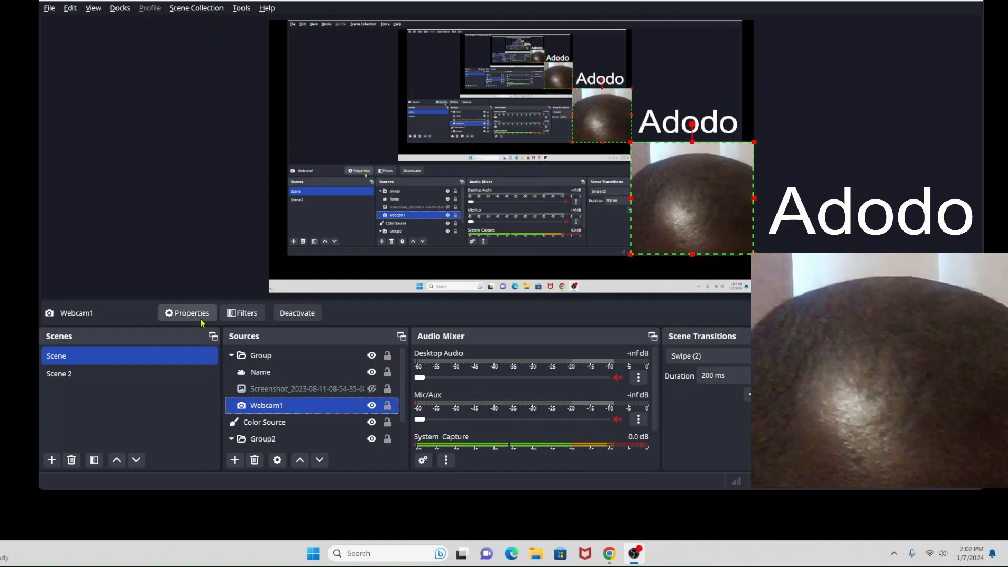
pyautogui.click(235, 314)
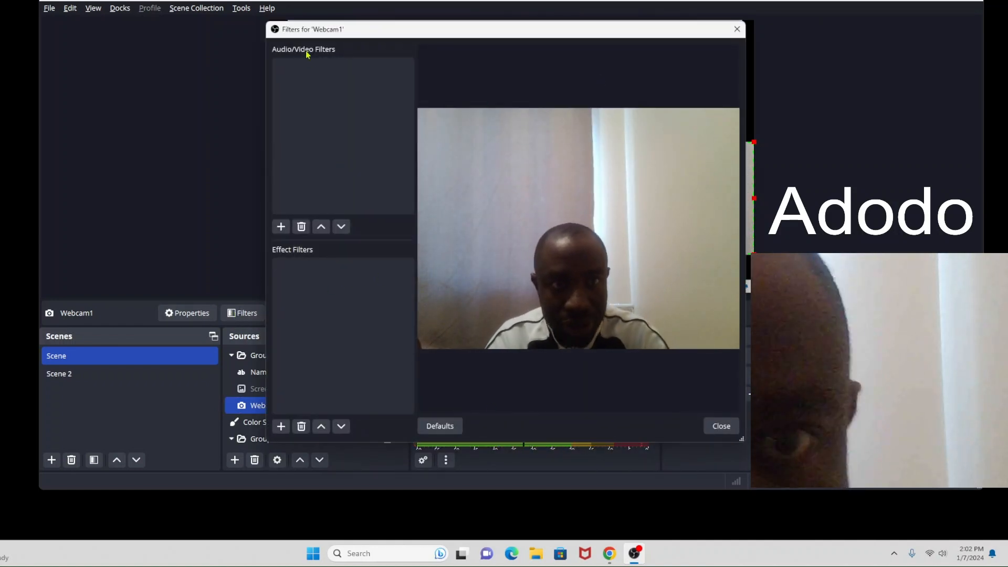
pyautogui.click(281, 226)
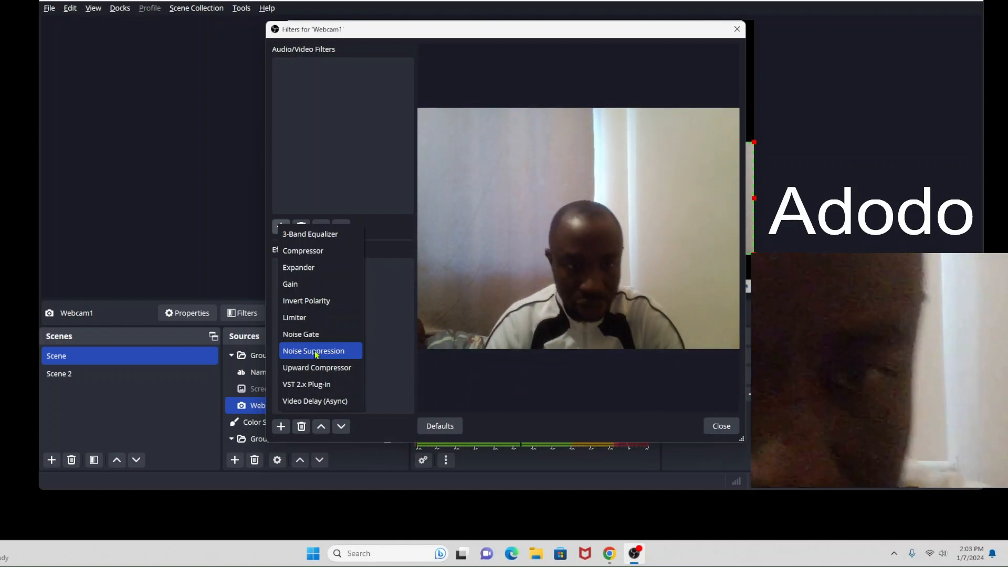
pyautogui.click(317, 351)
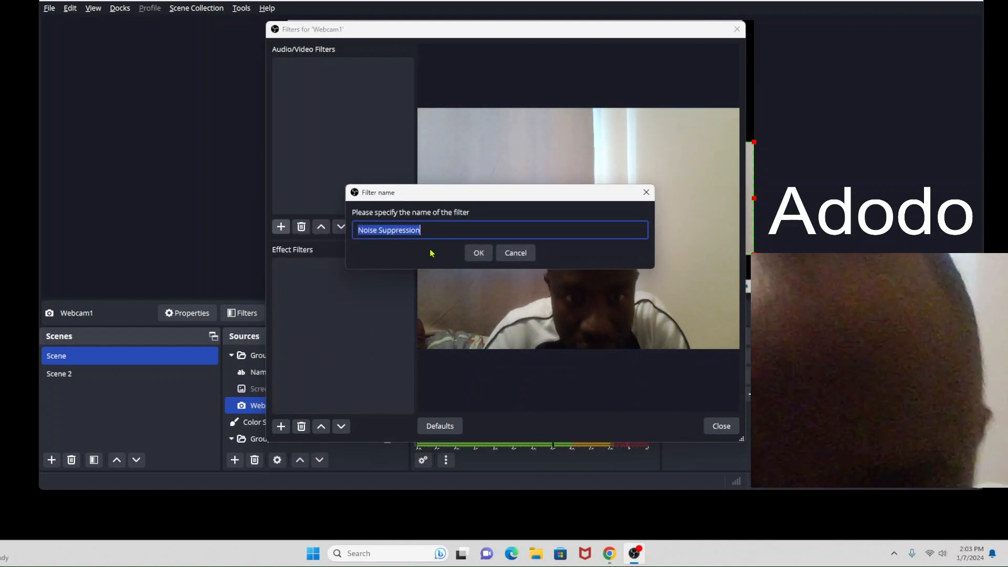
pyautogui.click(436, 230)
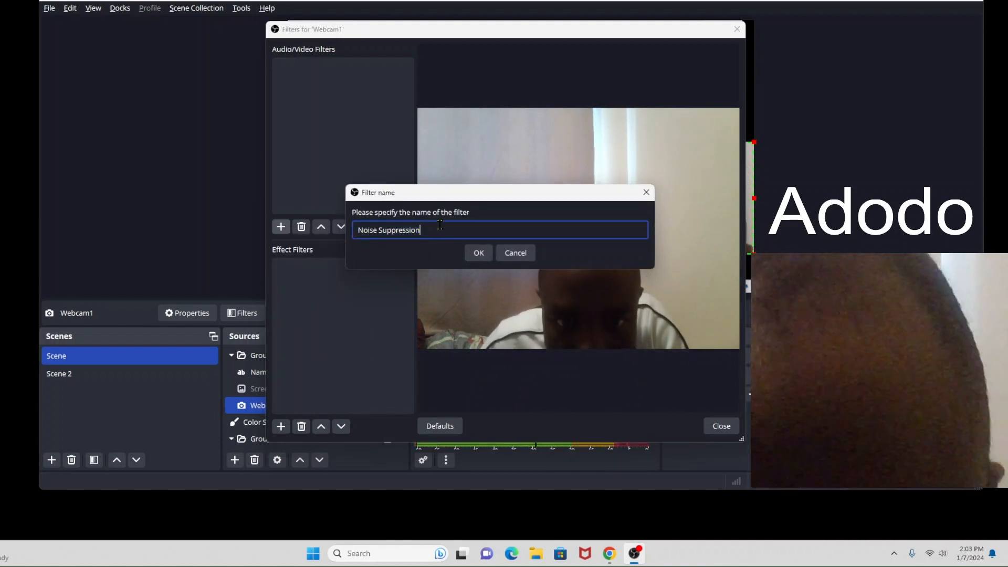
pyautogui.click(478, 254)
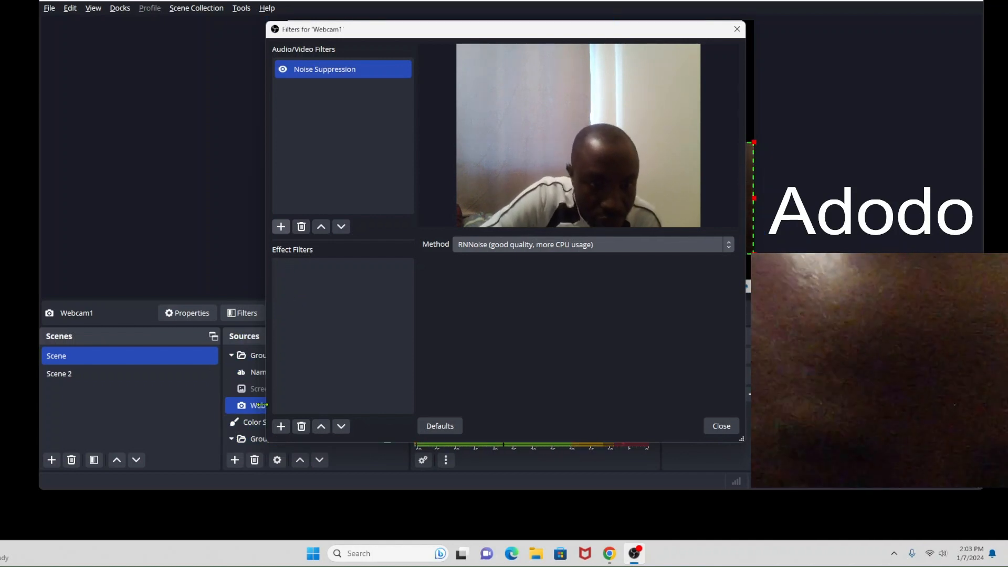
pyautogui.click(197, 408)
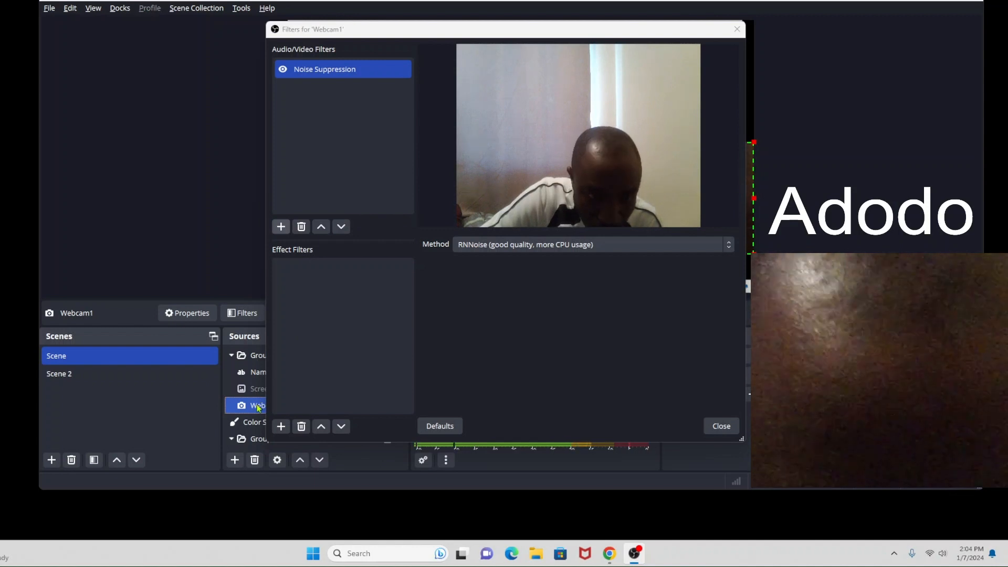
# - Examine the effect filters and audio/video filters that can be added to Webcam1
pyautogui.click(280, 427)
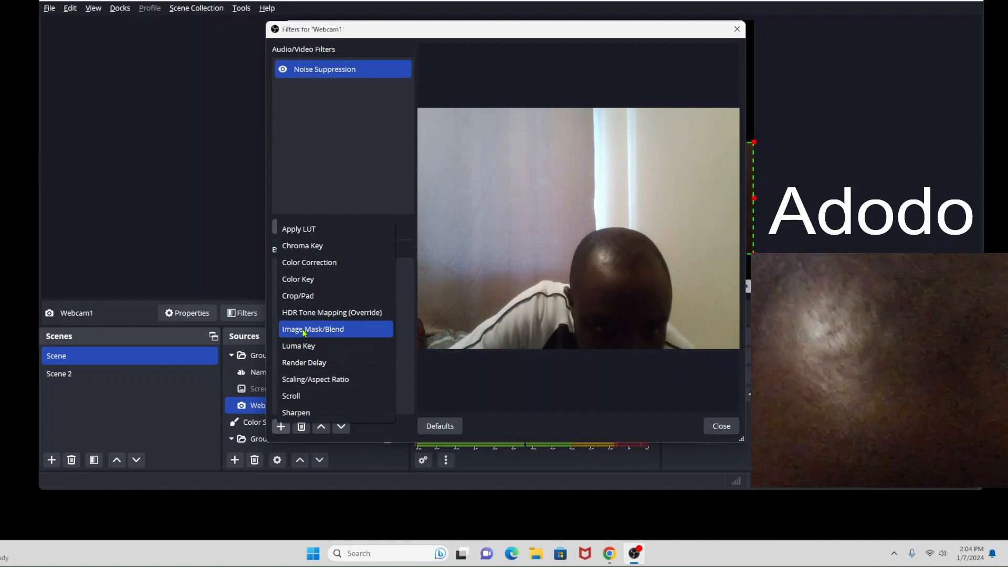
pyautogui.click(325, 262)
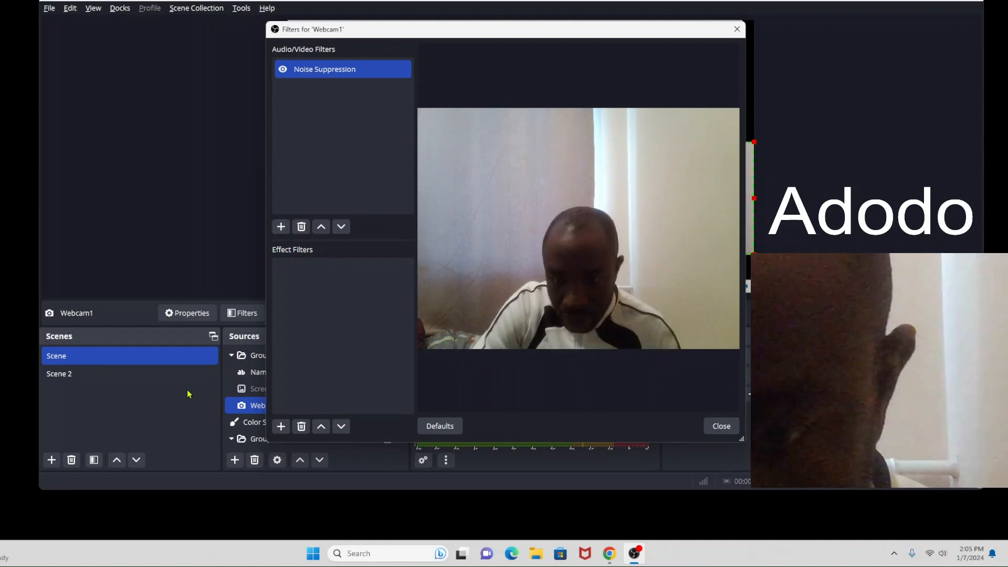
pyautogui.click(720, 426)
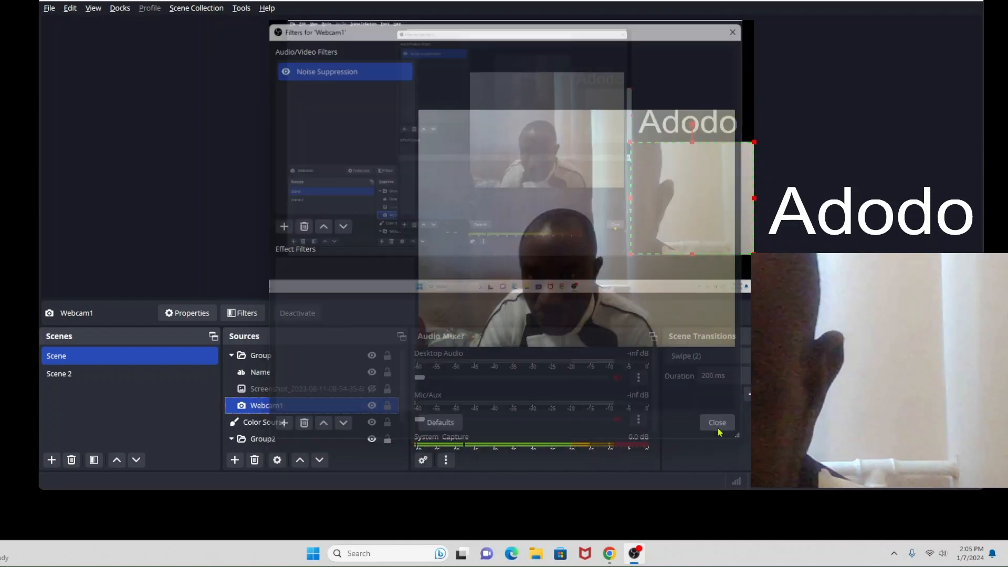
pyautogui.click(243, 313)
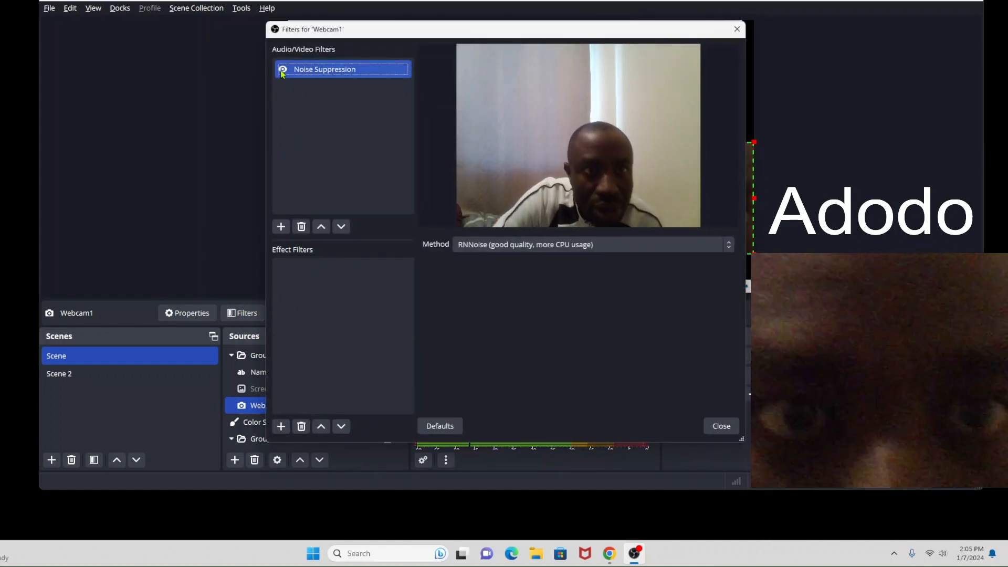
pyautogui.click(278, 229)
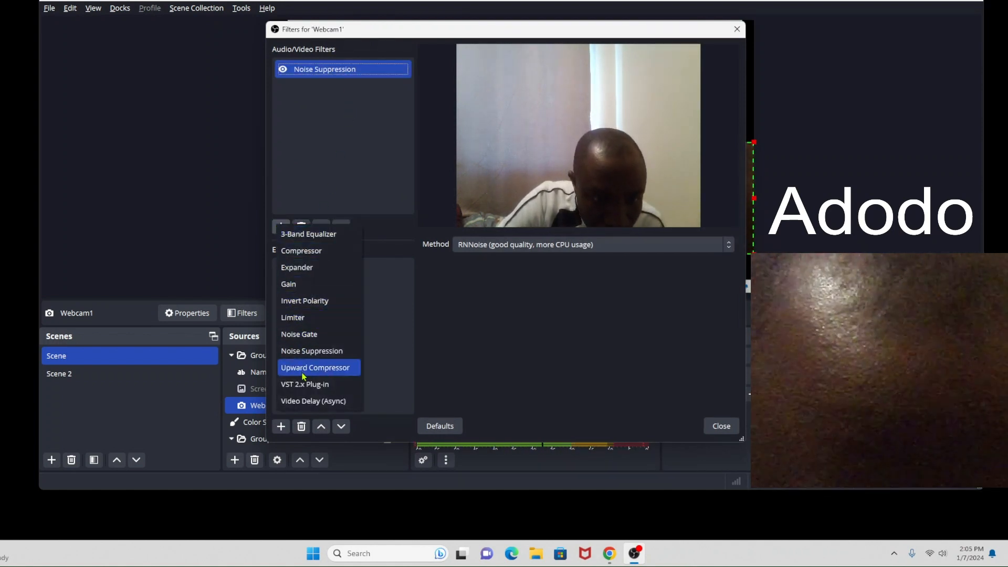
pyautogui.click(361, 299)
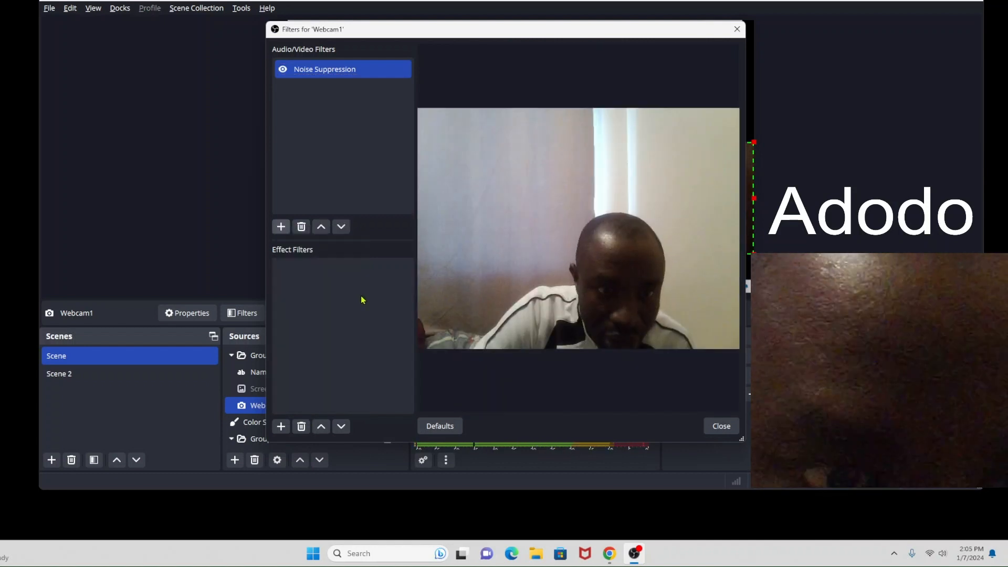
pyautogui.click(281, 426)
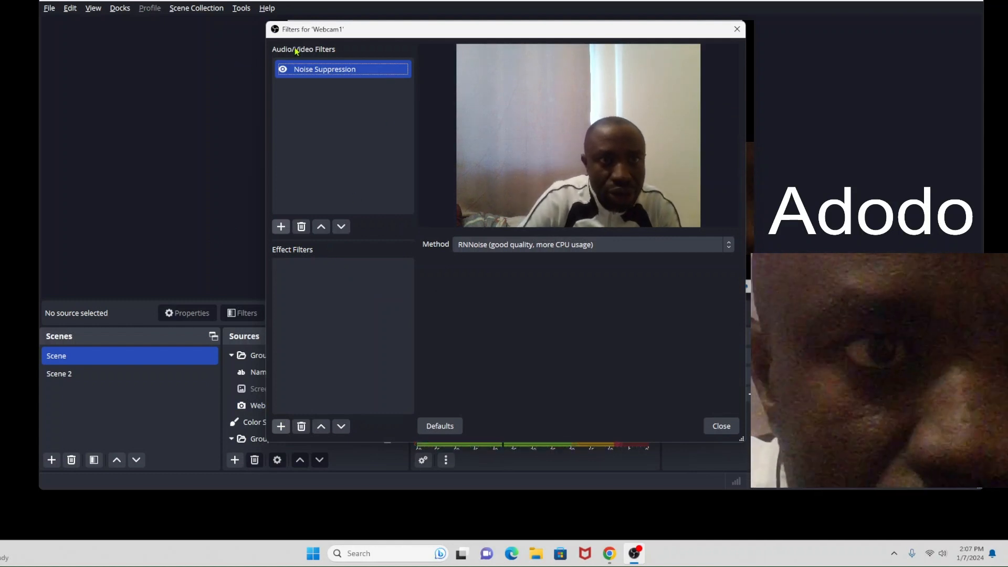
pyautogui.click(280, 227)
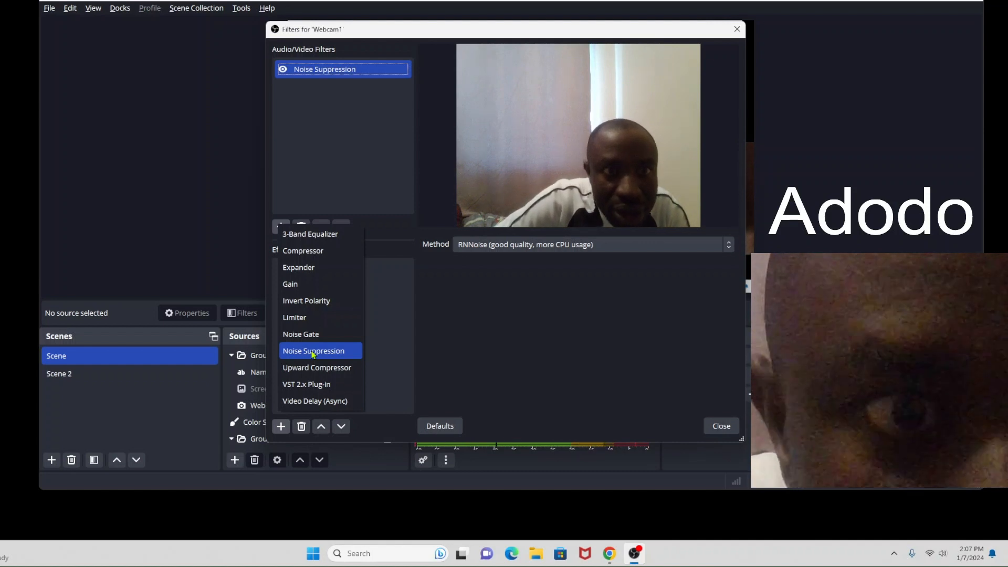
pyautogui.click(204, 185)
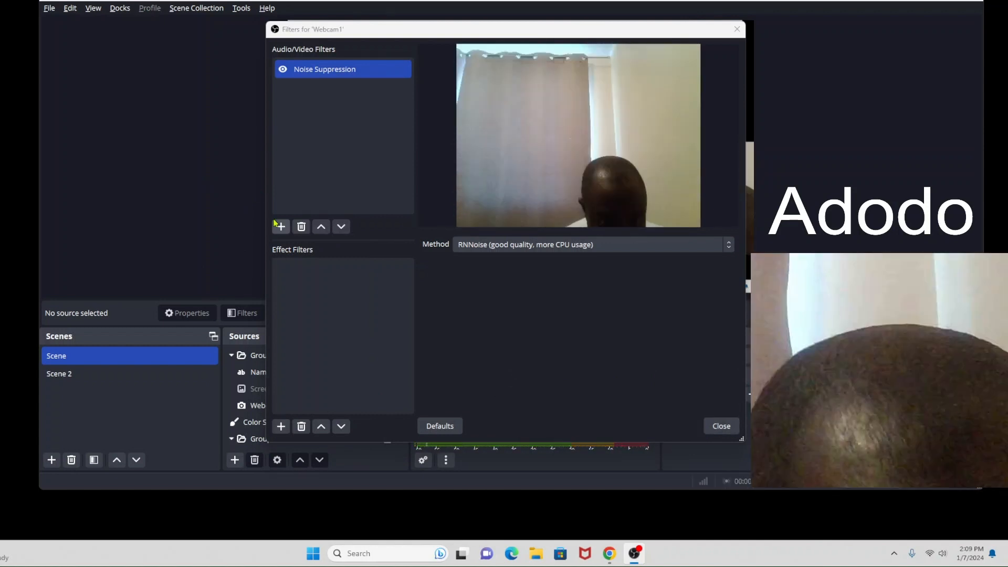
pyautogui.click(281, 426)
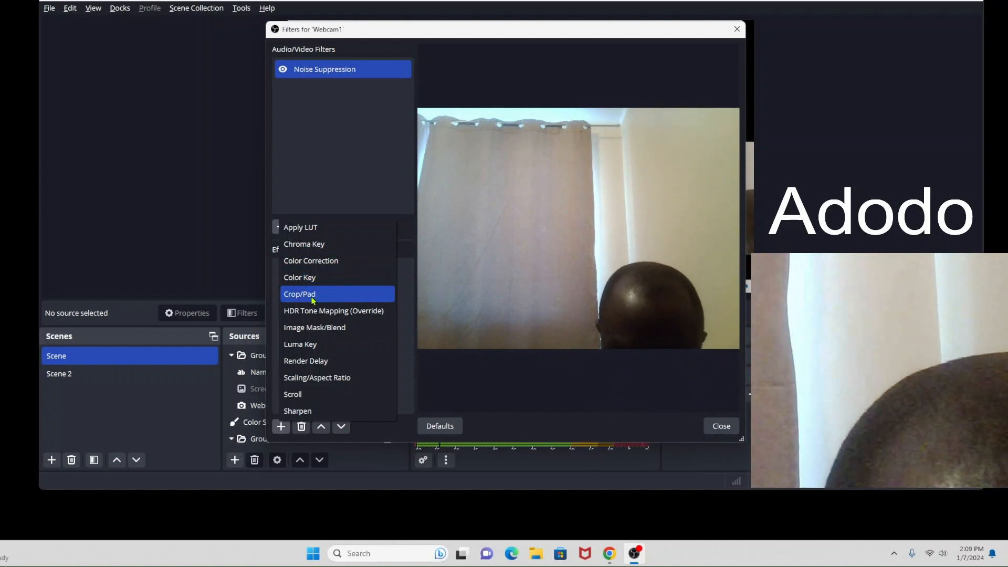
pyautogui.click(310, 399)
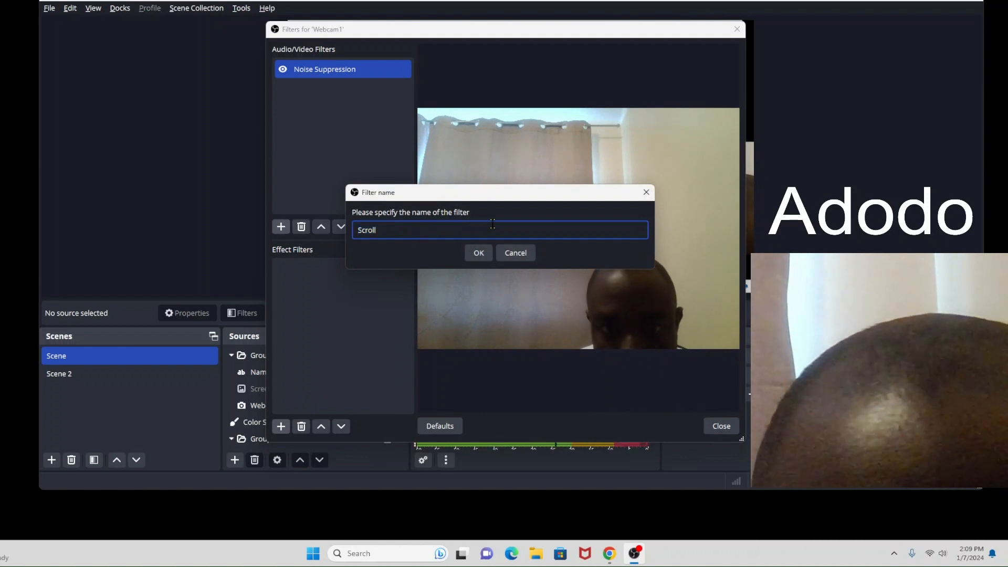
pyautogui.click(514, 253)
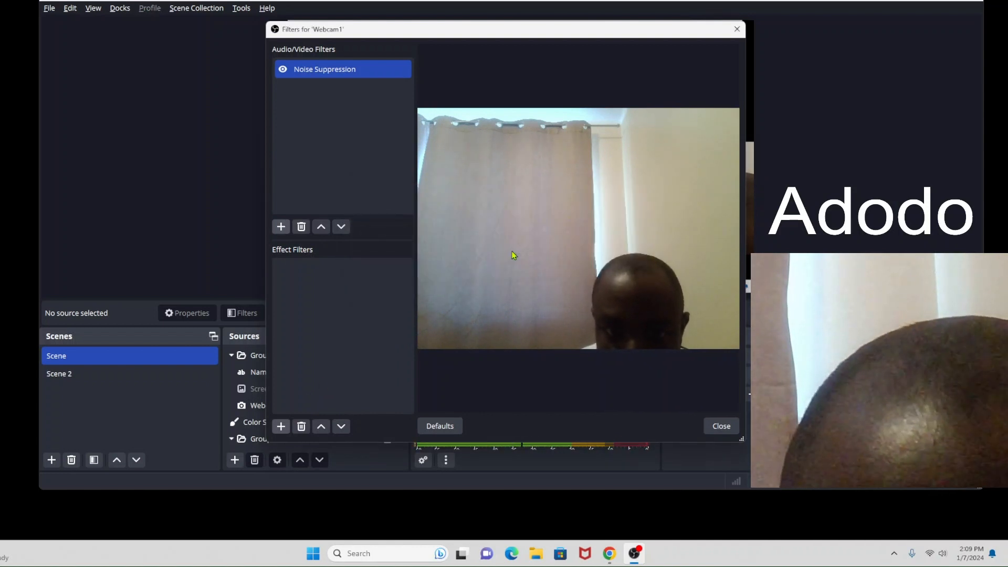
pyautogui.click(280, 426)
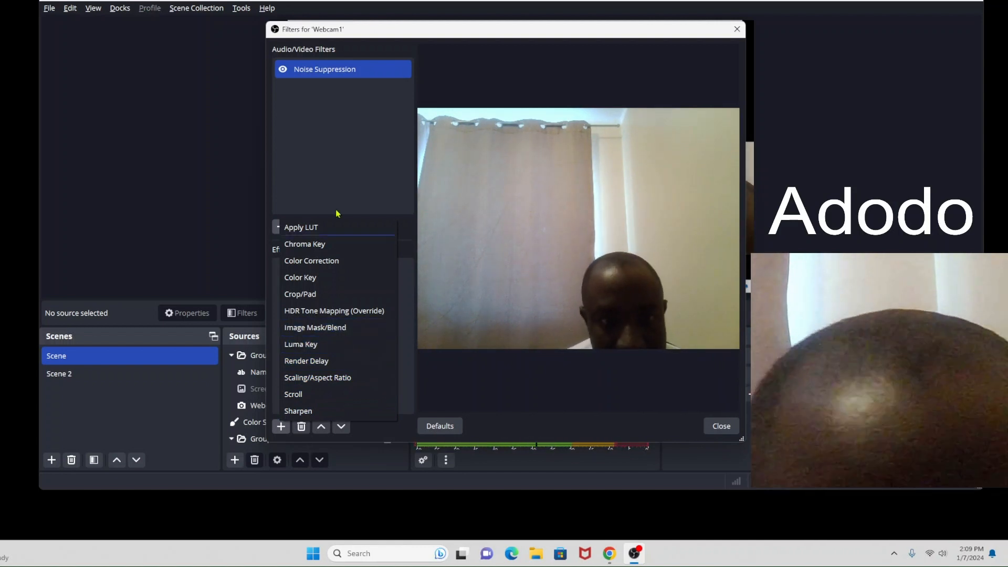
pyautogui.click(329, 153)
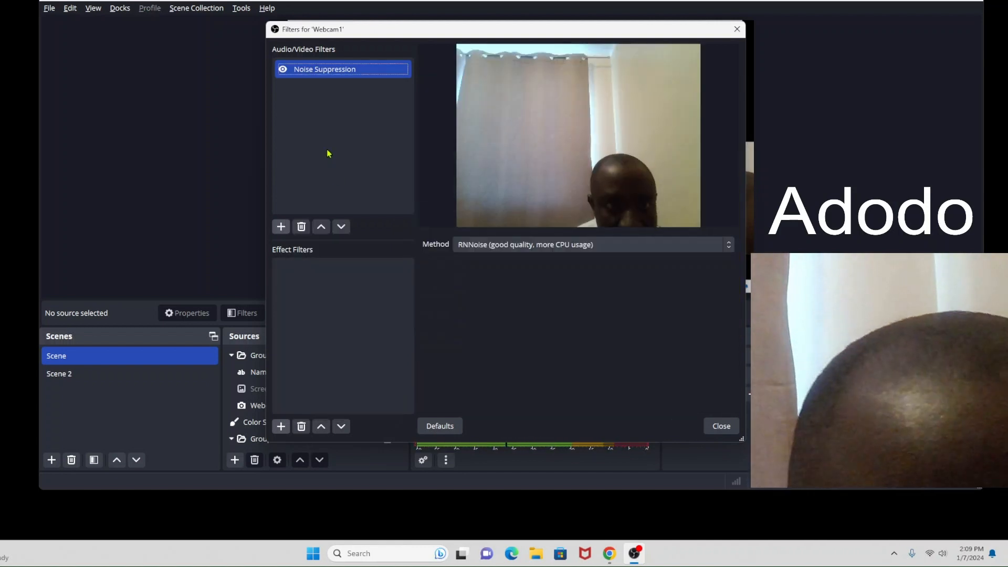
pyautogui.click(281, 226)
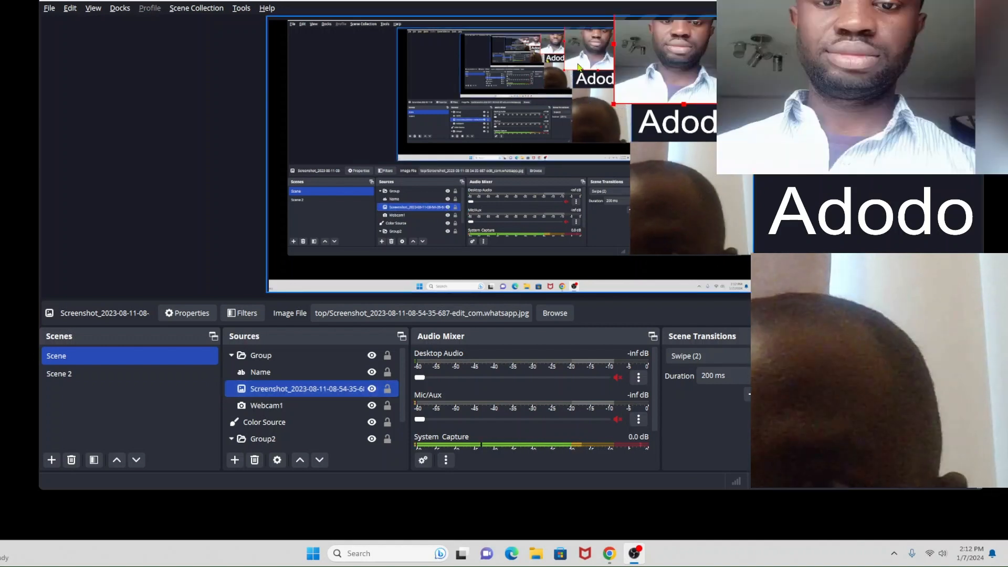
# - Move the screenshot image slightly down and to the right in the preview, and reposition the webcam below it
pyautogui.moveTo(647, 66)
pyautogui.mouseDown()
pyautogui.moveTo(649, 102)
pyautogui.moveTo(650, 82)
pyautogui.mouseUp()
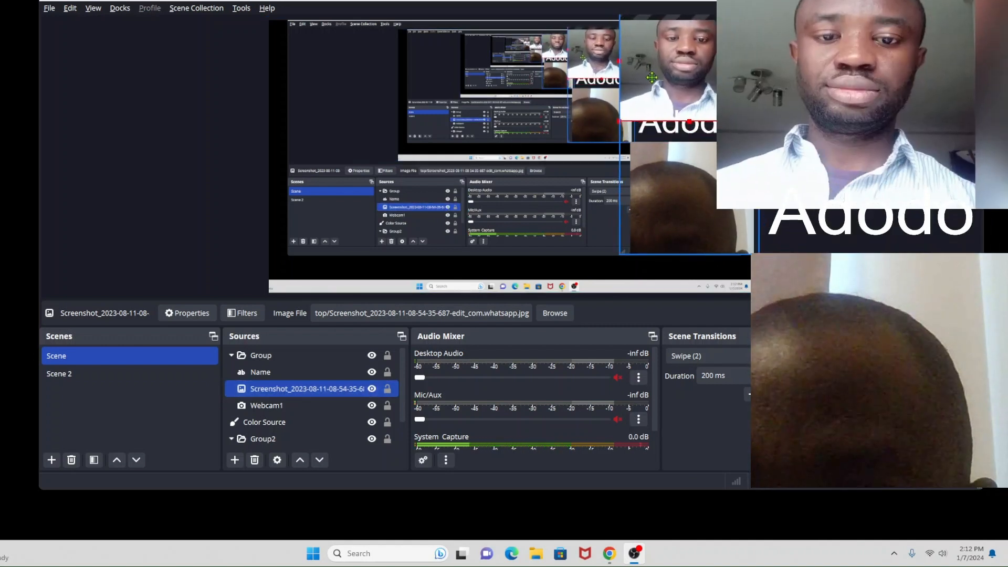
pyautogui.moveTo(674, 191); pyautogui.dragTo(695, 179)
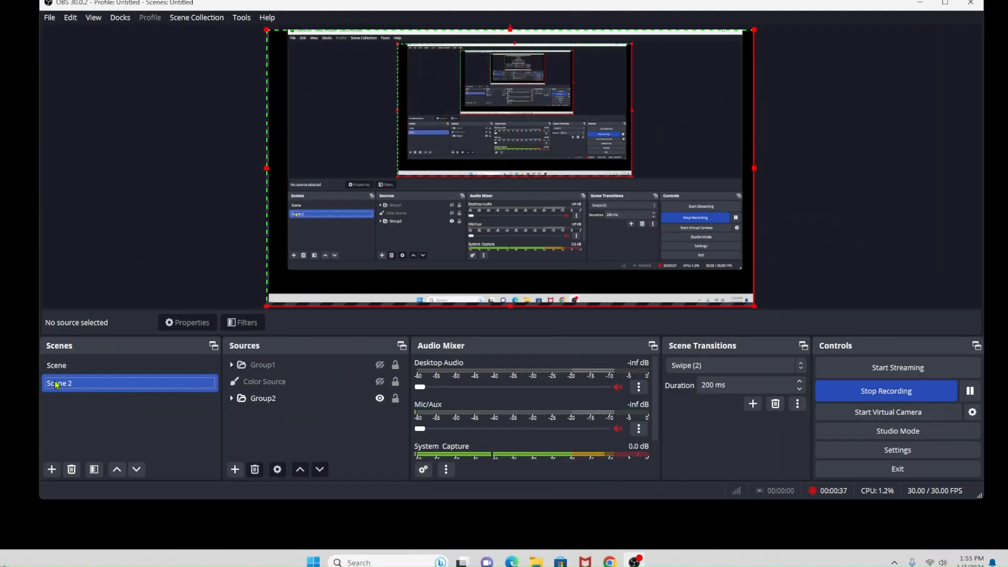
# - Switch back to the first scene, Scene, and open the hotkey settings
pyautogui.click(56, 365)
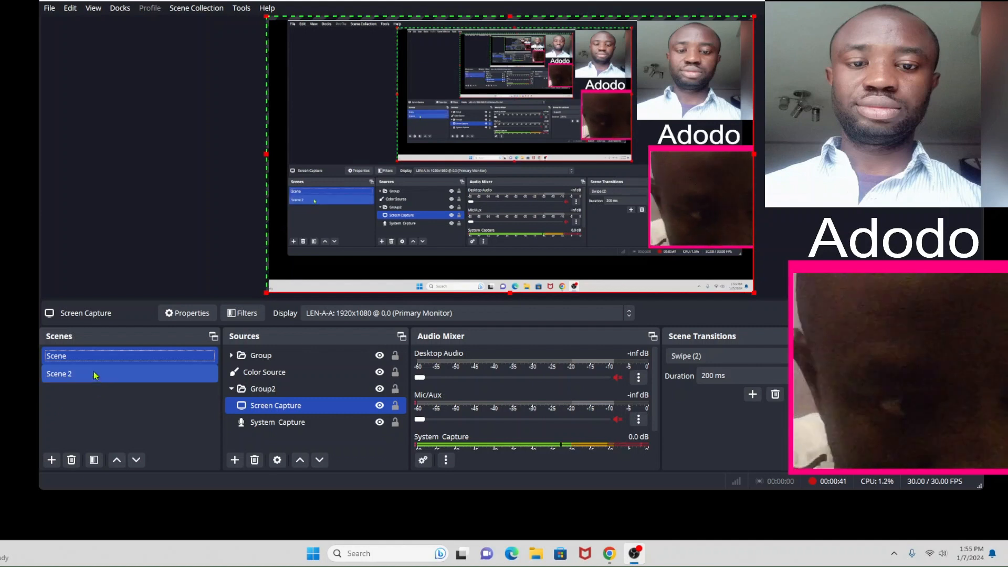
pyautogui.click(49, 8)
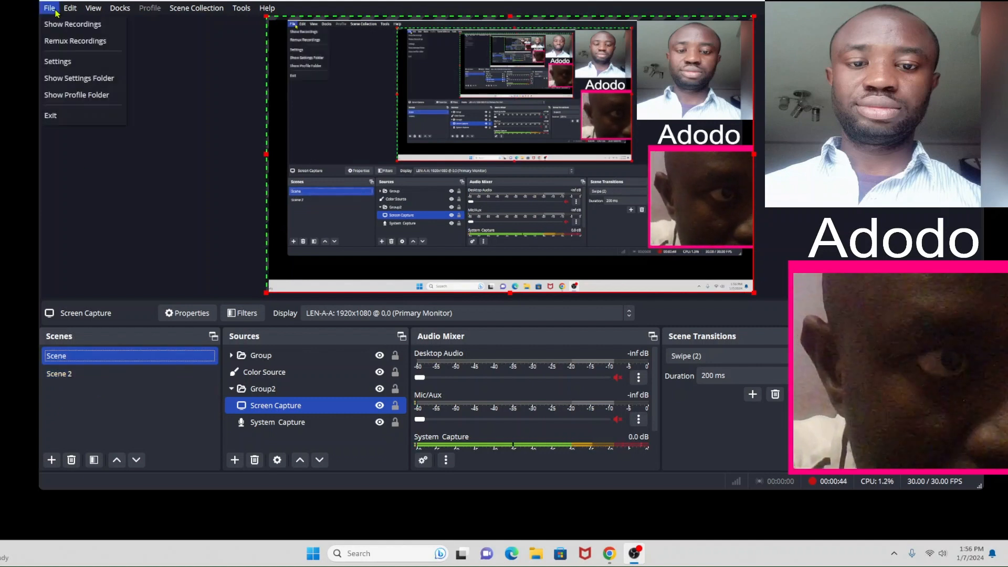
pyautogui.click(66, 62)
pyautogui.click(270, 157)
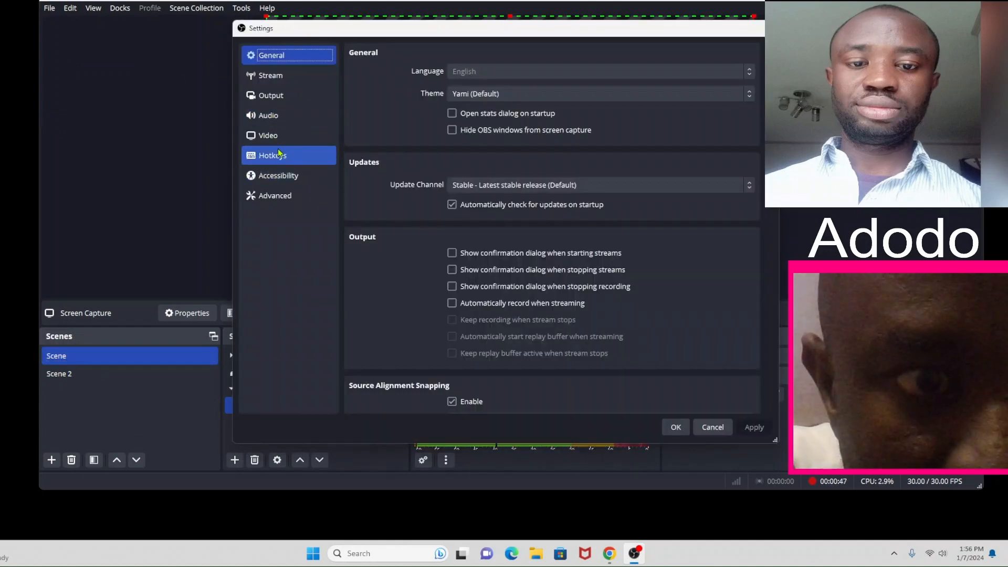
# - Examine the scene-switching hotkeys of Scene and Scene 2, along with the hotkey entries for desktop audio and the source groups
pyautogui.scroll(-2, 571, 221)
pyautogui.scroll(-10, 570, 220)
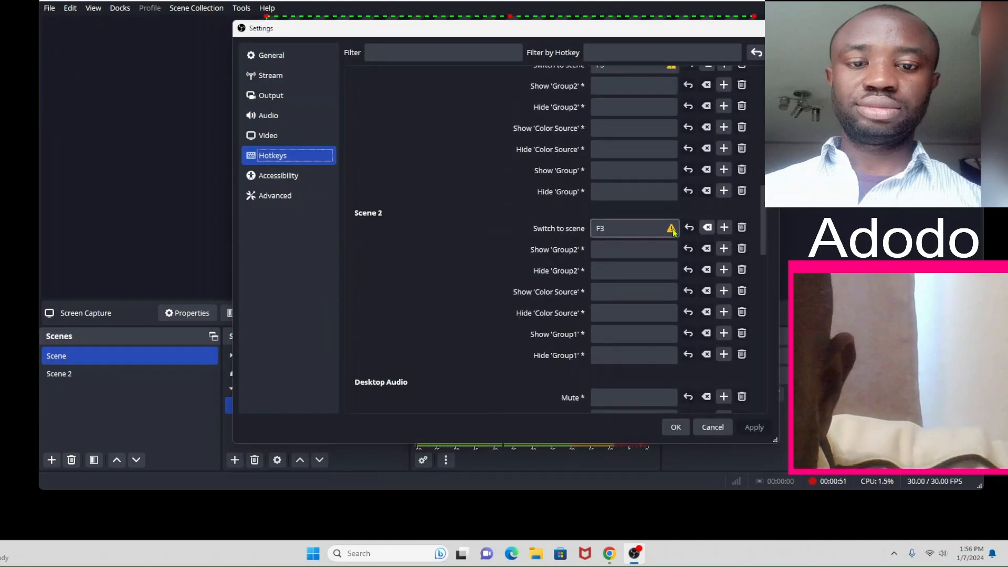
pyautogui.moveTo(672, 231)
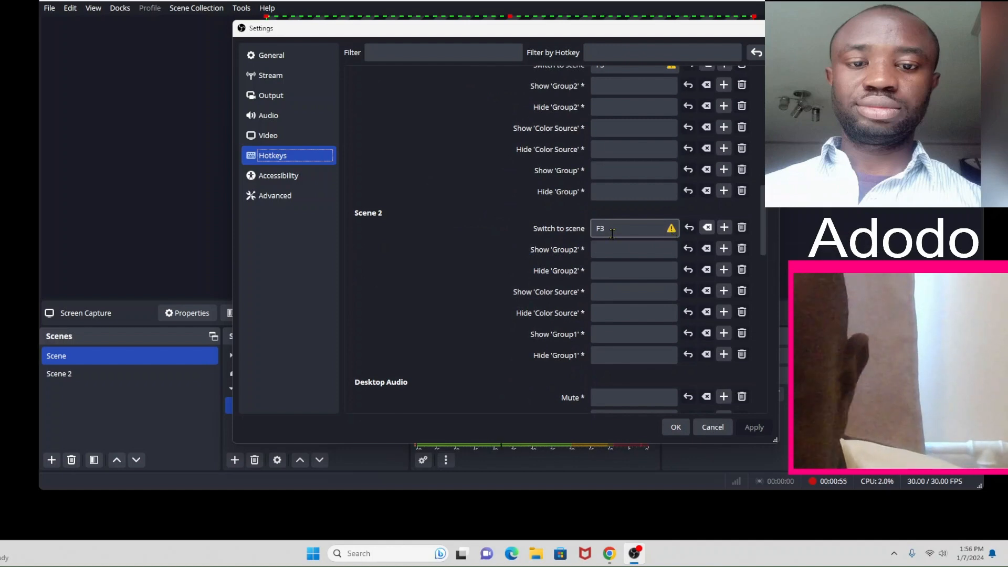
pyautogui.scroll(-2, 612, 232)
pyautogui.scroll(2, 611, 232)
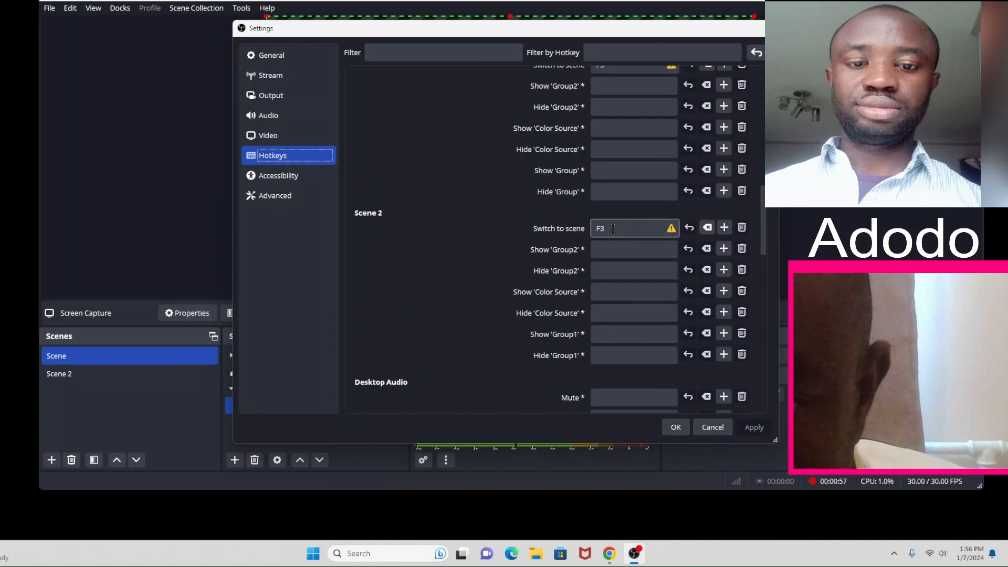
pyautogui.scroll(3, 612, 229)
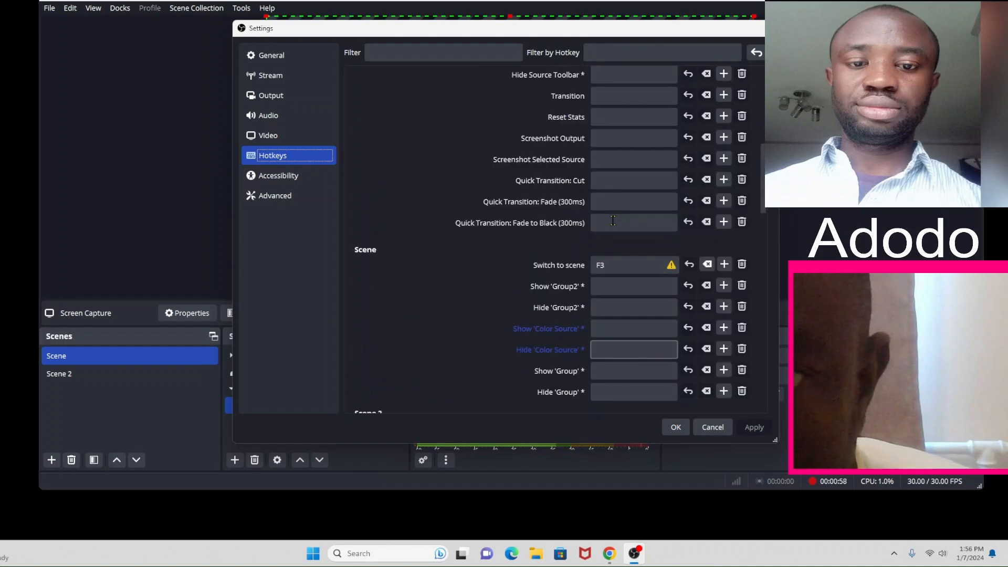
pyautogui.click(624, 264)
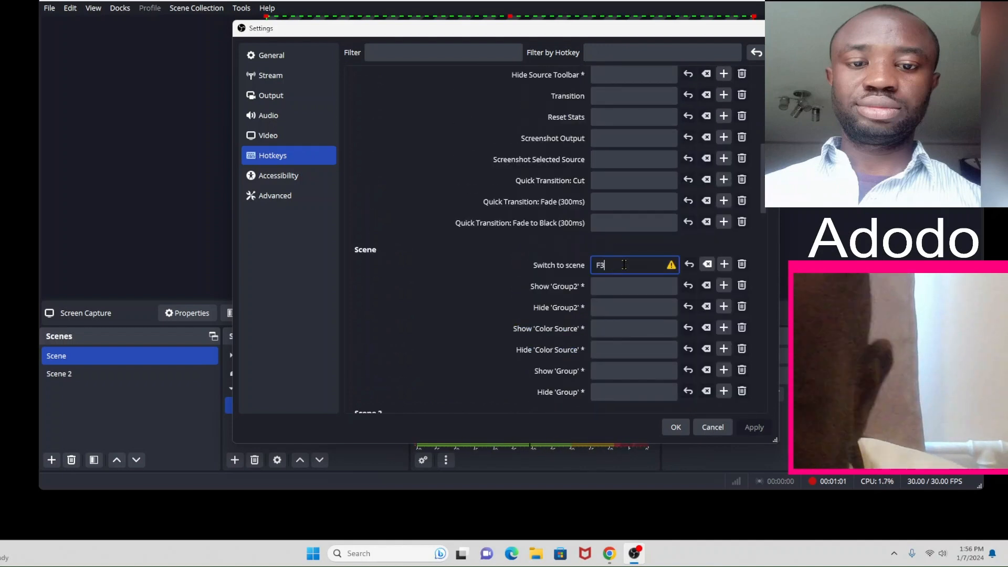
pyautogui.scroll(-6, 655, 264)
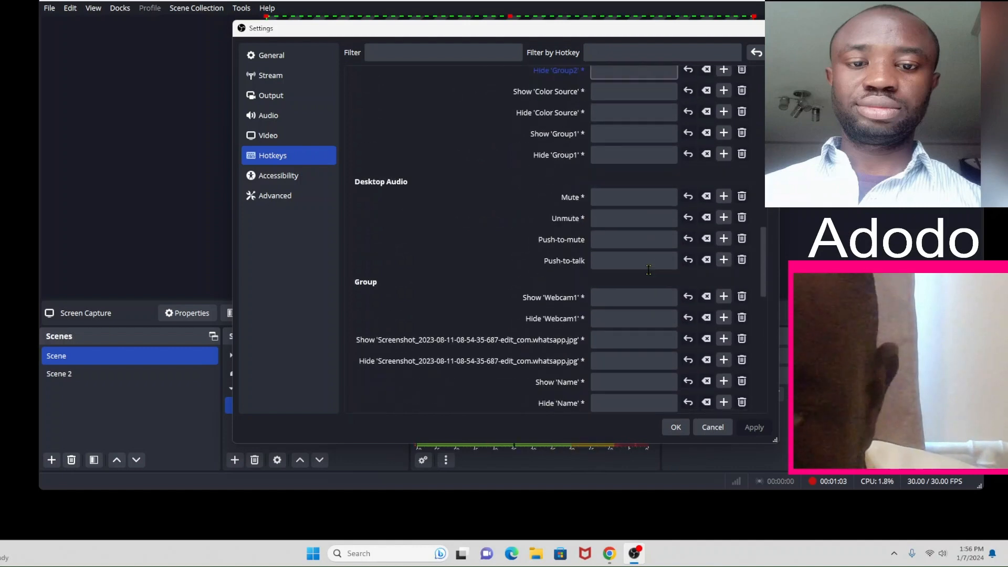
pyautogui.scroll(-1, 637, 299)
pyautogui.click(631, 311)
pyautogui.scroll(1, 630, 311)
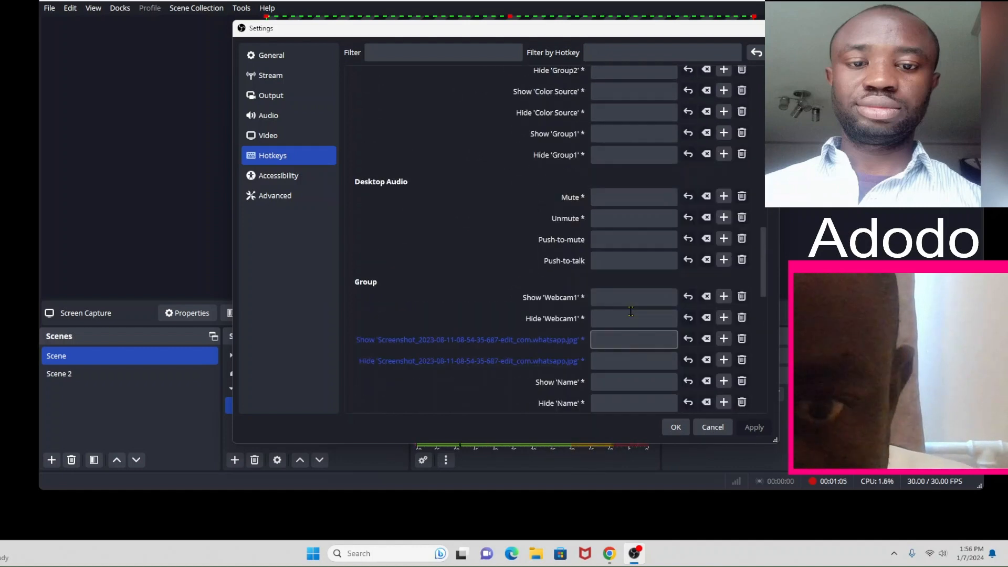
pyautogui.scroll(-4, 627, 310)
pyautogui.scroll(-5, 617, 300)
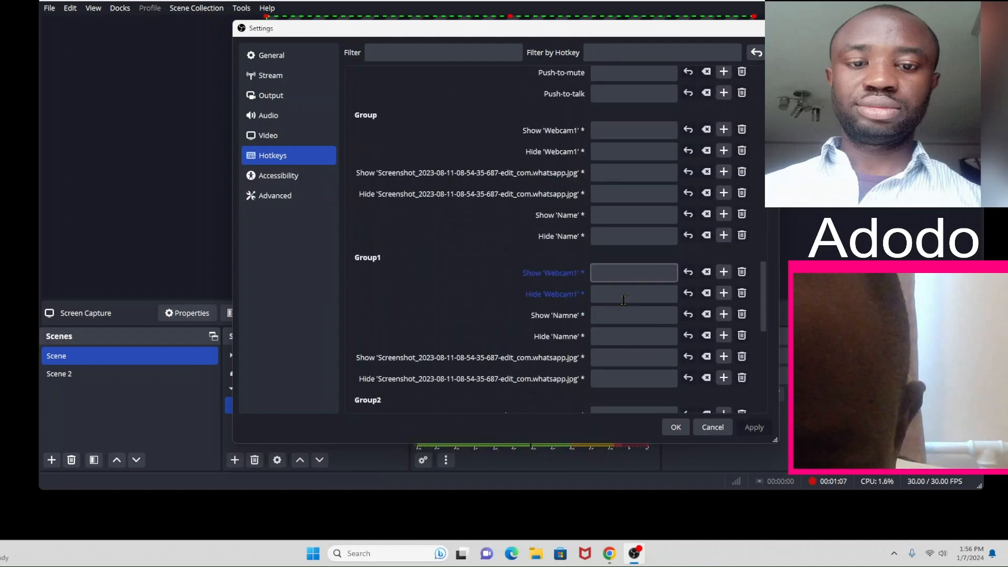
pyautogui.scroll(7, 621, 298)
pyautogui.scroll(6, 623, 296)
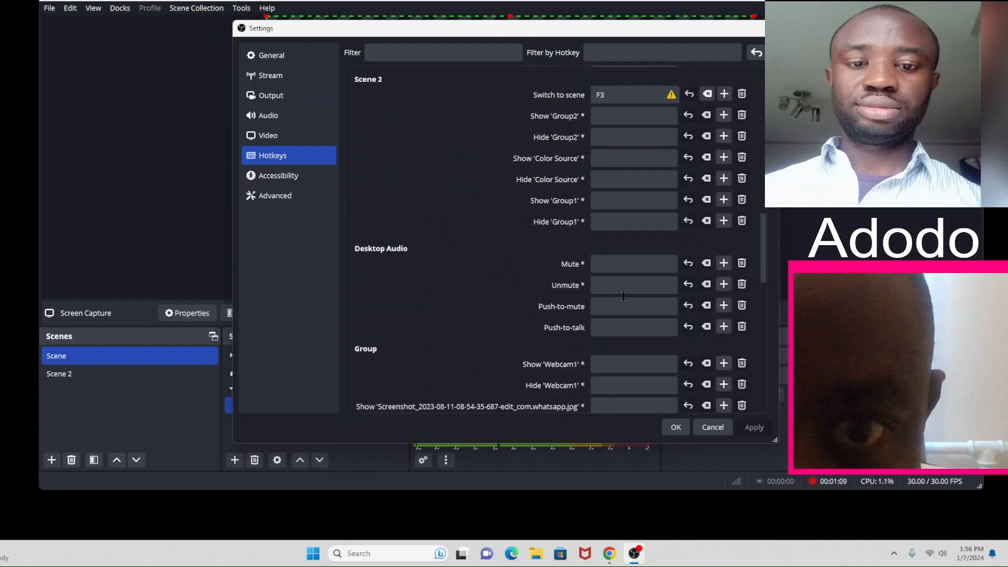
# - Set the hotkey for switching to Scene 2 to F4, apply the change and close the settings
pyautogui.click(631, 164)
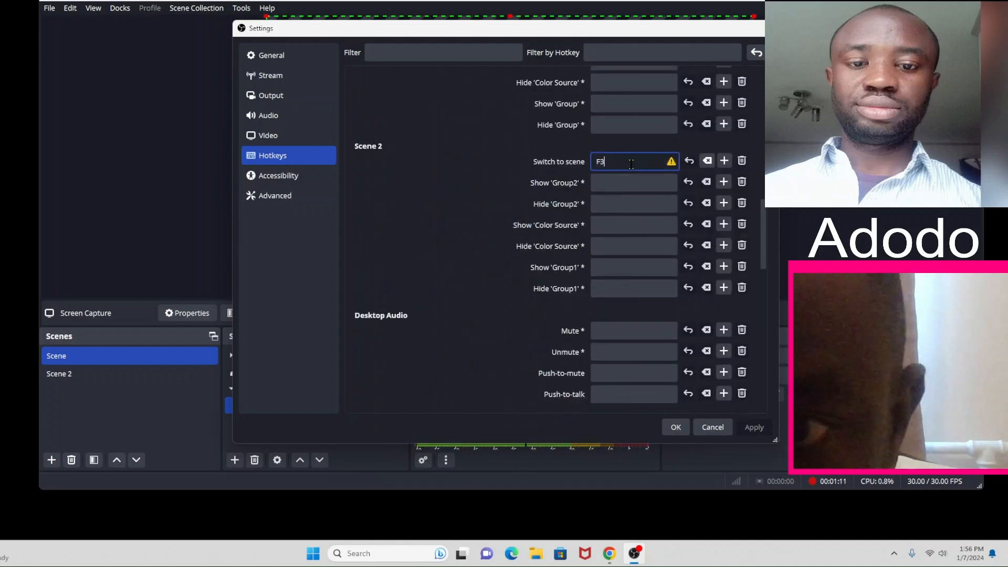
pyautogui.press('BackSpace')
pyautogui.press('4')
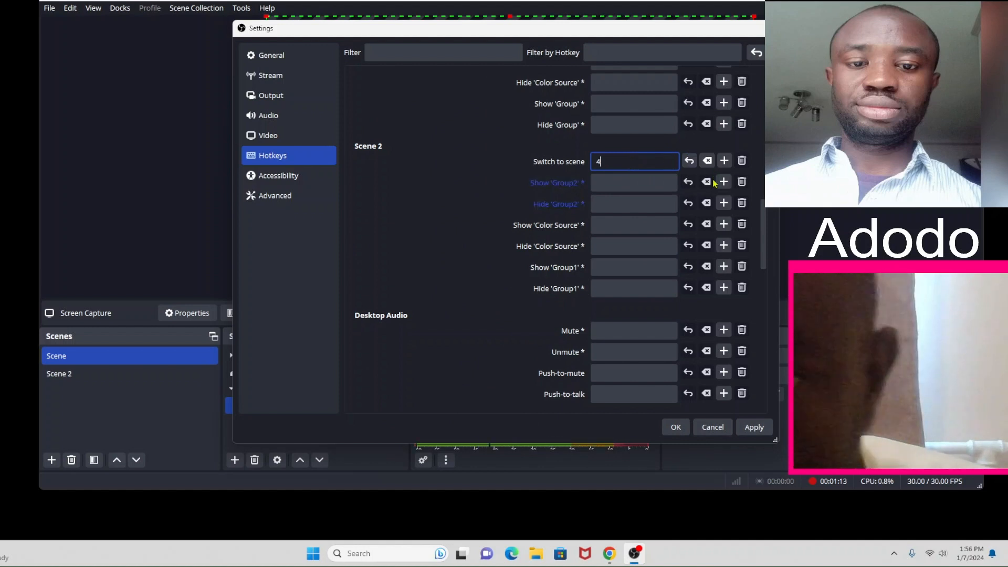
pyautogui.press('BackSpace')
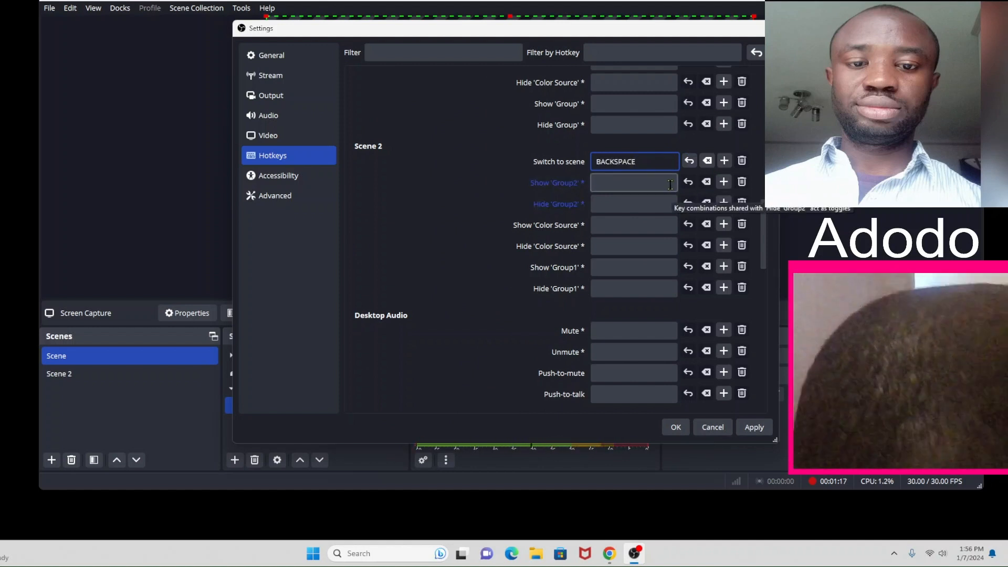
pyautogui.press('F4')
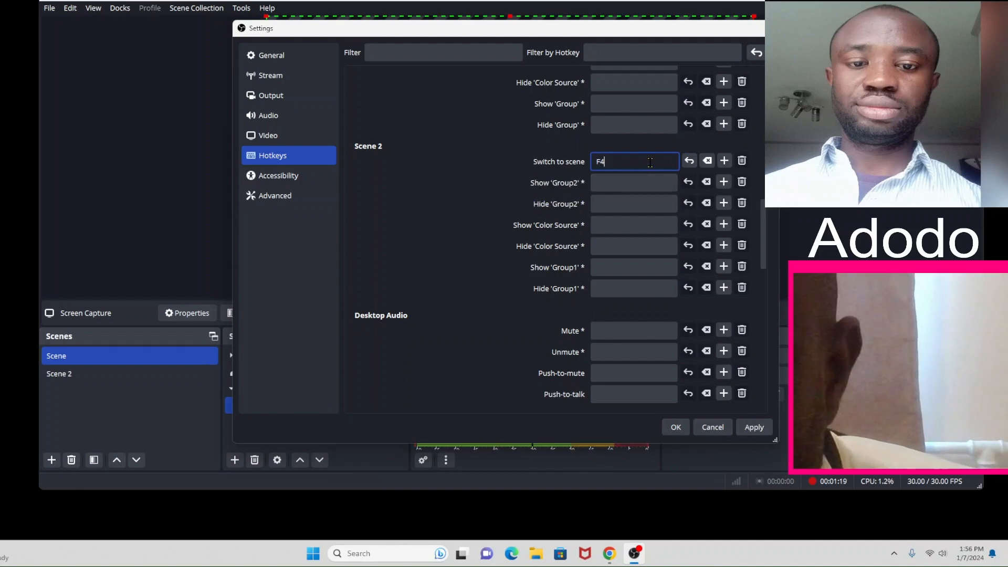
pyautogui.scroll(3, 651, 168)
pyautogui.scroll(-3, 650, 166)
pyautogui.click(754, 428)
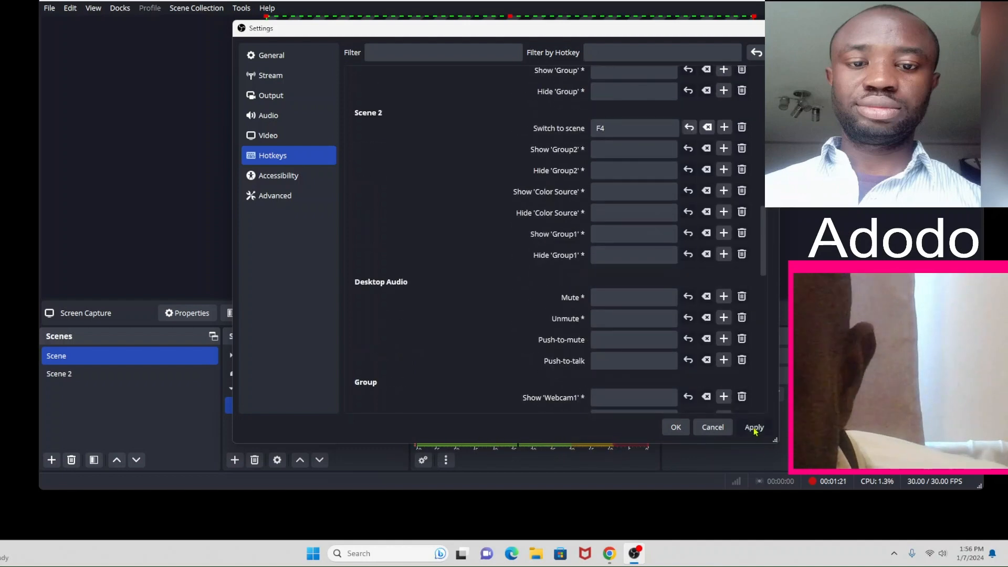
pyautogui.click(676, 427)
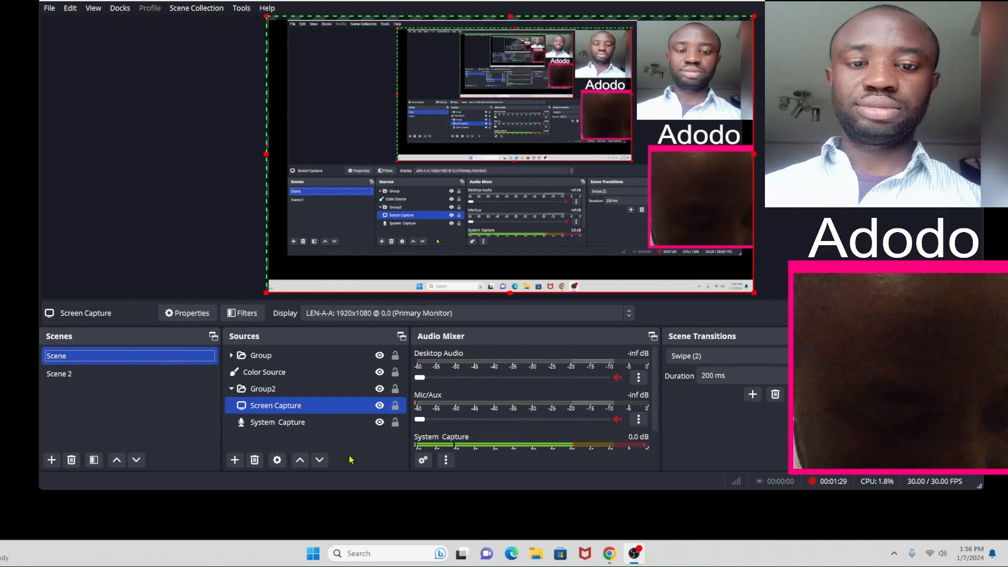
# - Test the scene hotkeys by switching back and forth between Scene and Scene 2, ending on Scene 2
pyautogui.press('2')
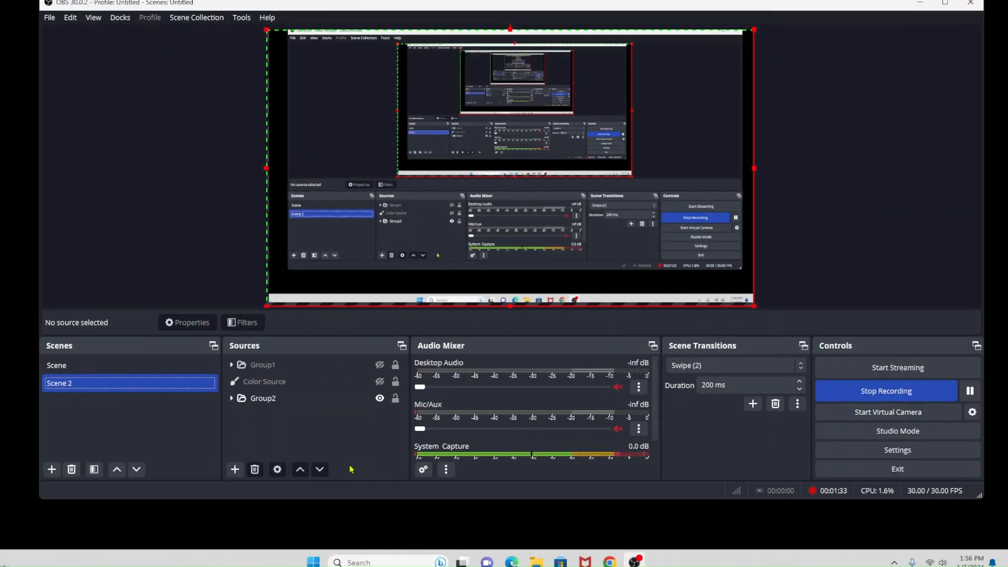
pyautogui.press('1')
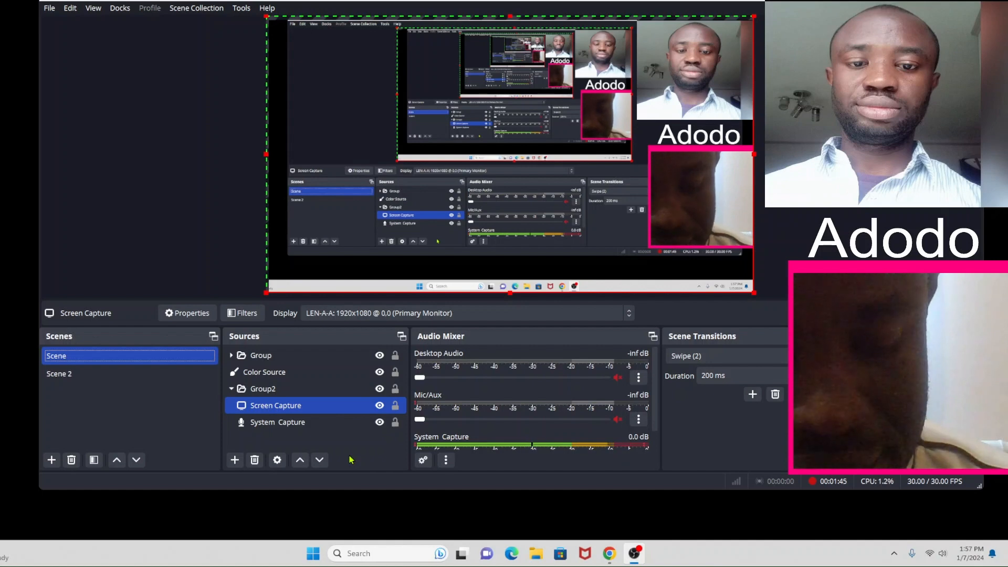
pyautogui.press('Down')
pyautogui.press('Up')
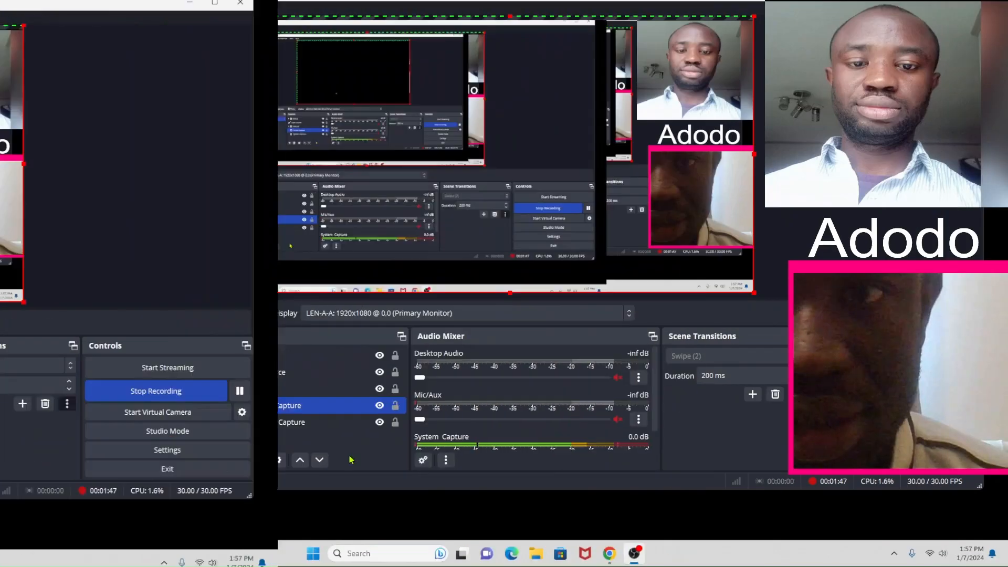
pyautogui.press('Down')
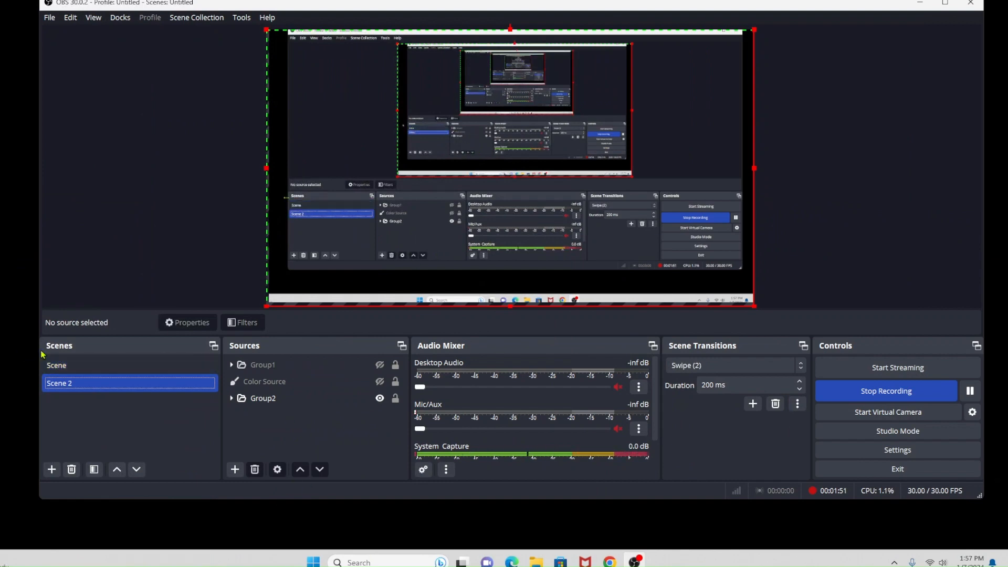
# - Review the hotkeys assigned to both scenes and to recording in the settings, and close the settings without changes
pyautogui.click(49, 17)
pyautogui.click(59, 73)
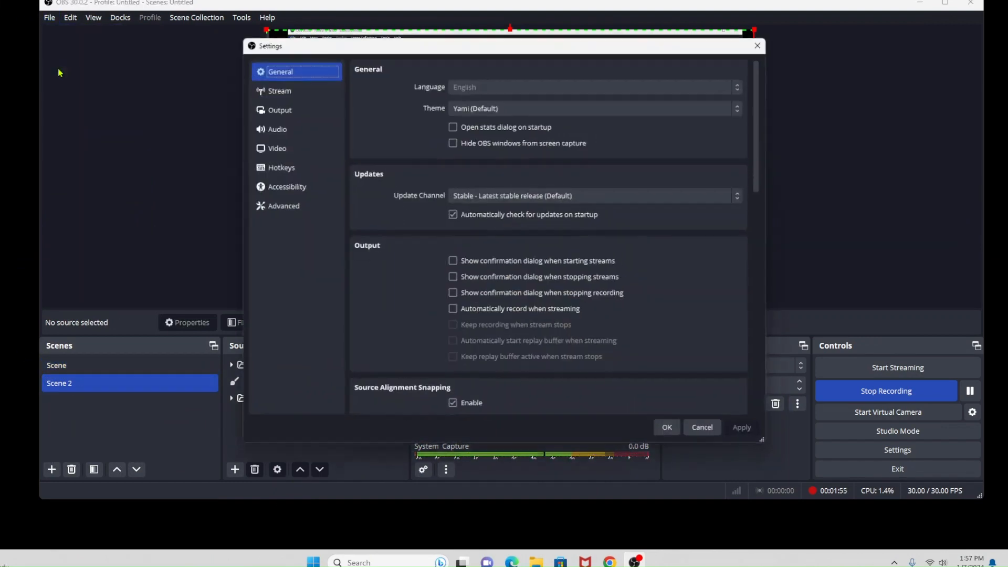
pyautogui.click(280, 167)
pyautogui.scroll(-10, 577, 262)
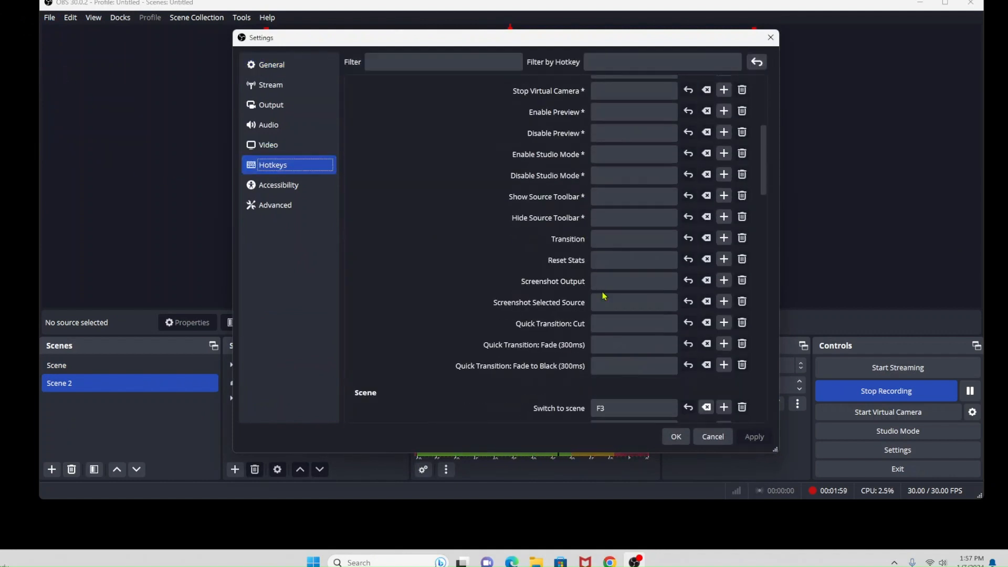
pyautogui.scroll(-8, 602, 296)
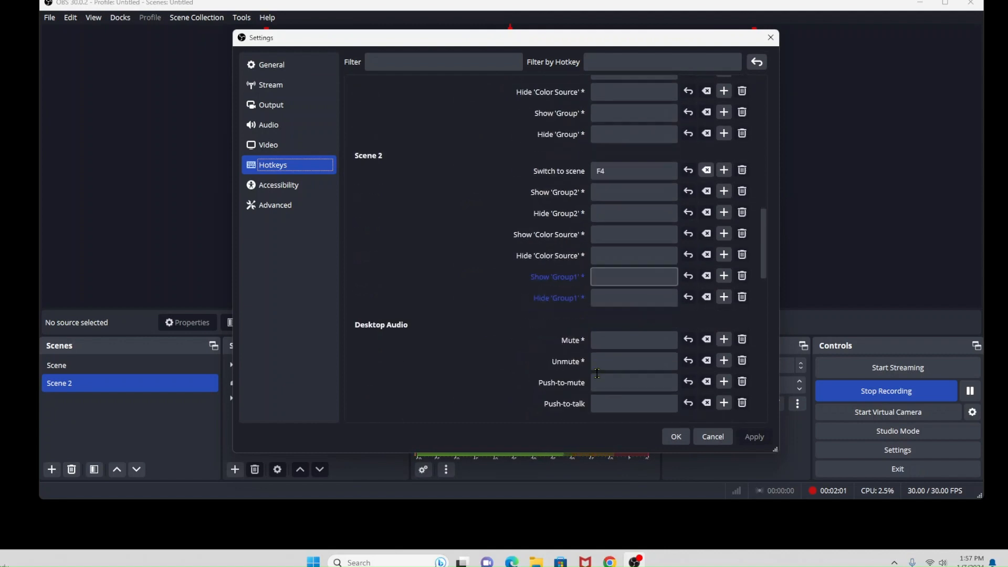
pyautogui.scroll(15, 597, 373)
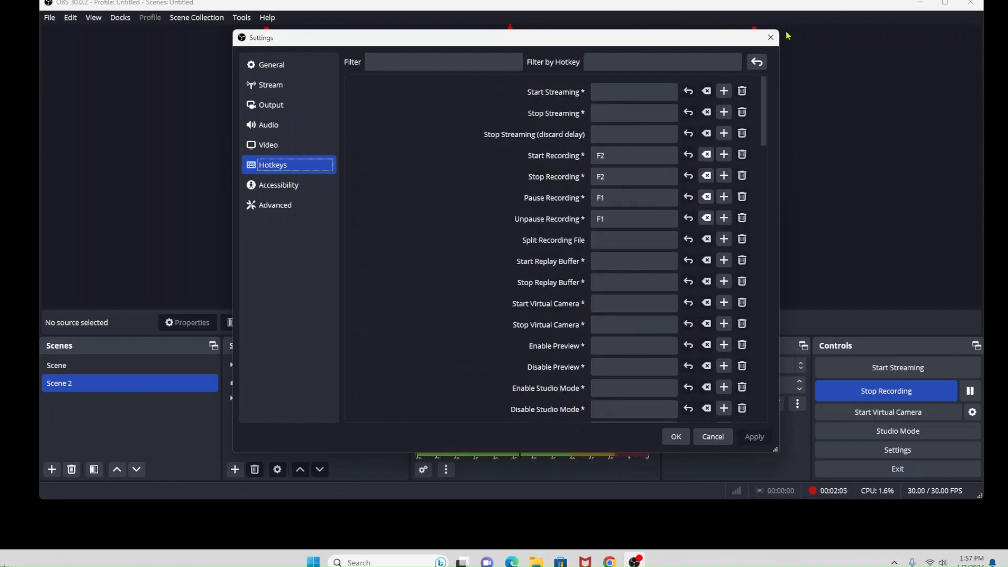
pyautogui.click(771, 37)
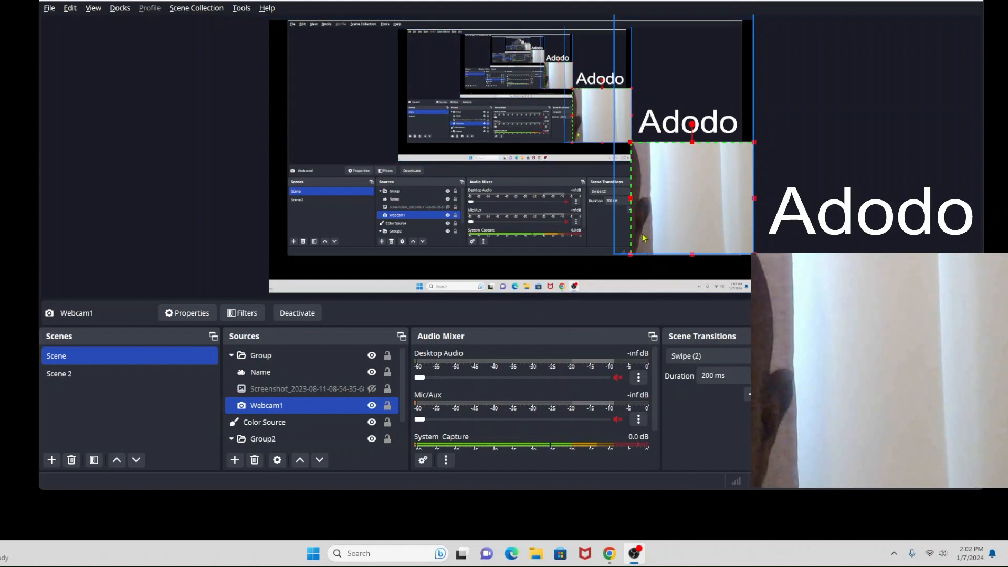
# - Try selecting Webcam1 together with the Name source and with the Color Source, and leave only Webcam1 selected
pyautogui.keyDown('ctrl'); pyautogui.click(266, 373); pyautogui.keyUp('ctrl')
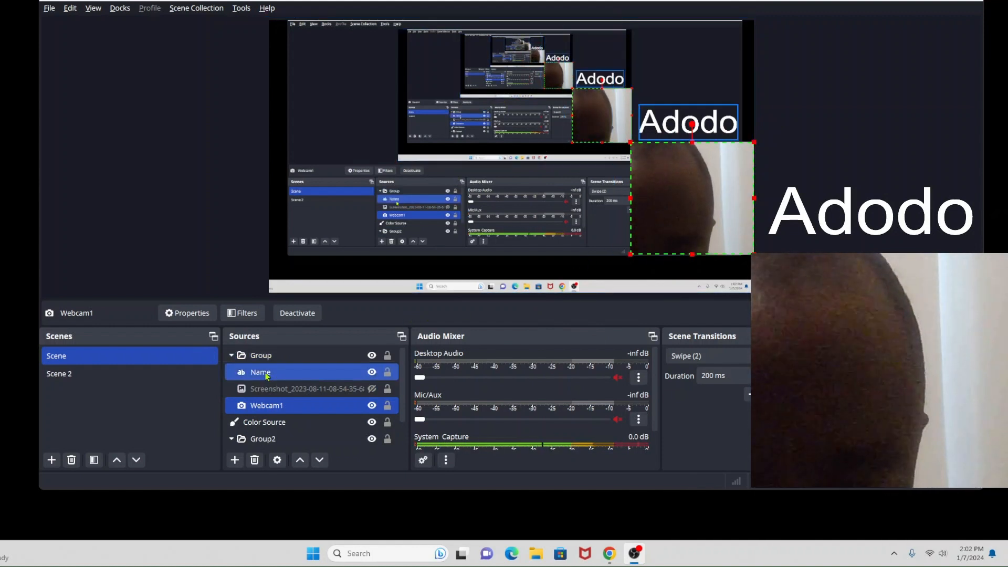
pyautogui.click(280, 424)
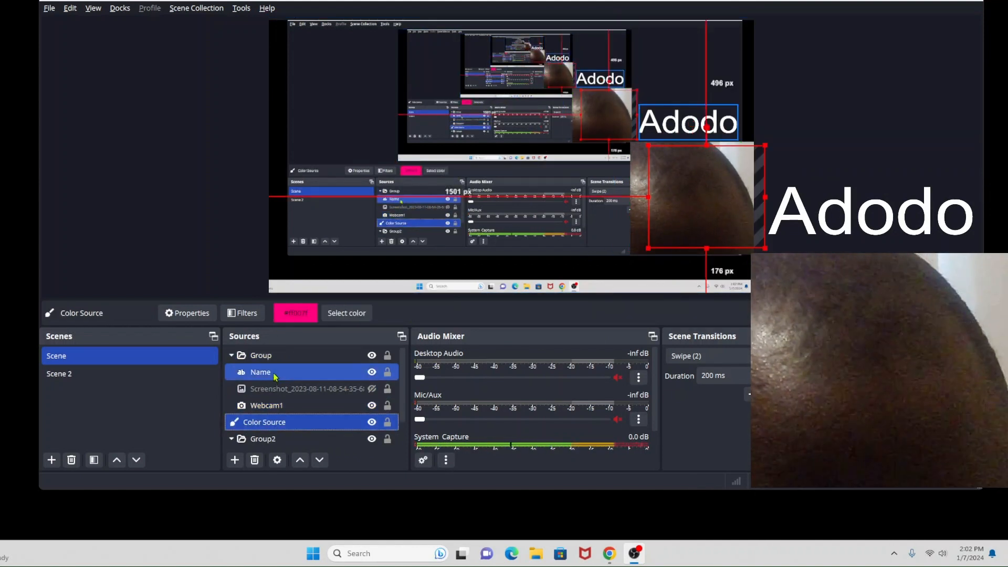
pyautogui.click(257, 405)
pyautogui.keyDown('ctrl'); pyautogui.click(277, 424); pyautogui.keyUp('ctrl')
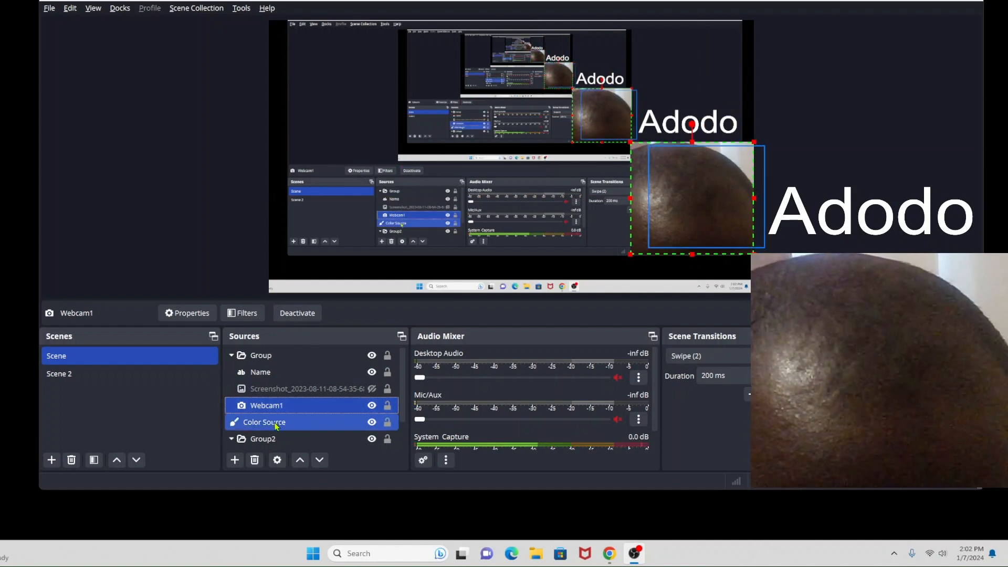
pyautogui.click(276, 425)
pyautogui.click(270, 407)
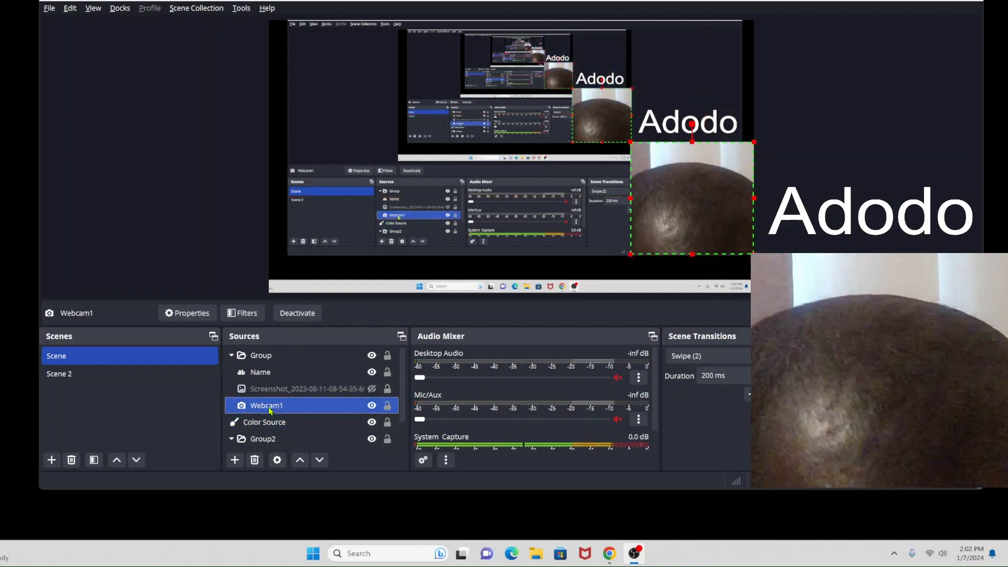
pyautogui.keyDown('ctrl'); pyautogui.click(271, 373); pyautogui.keyUp('ctrl')
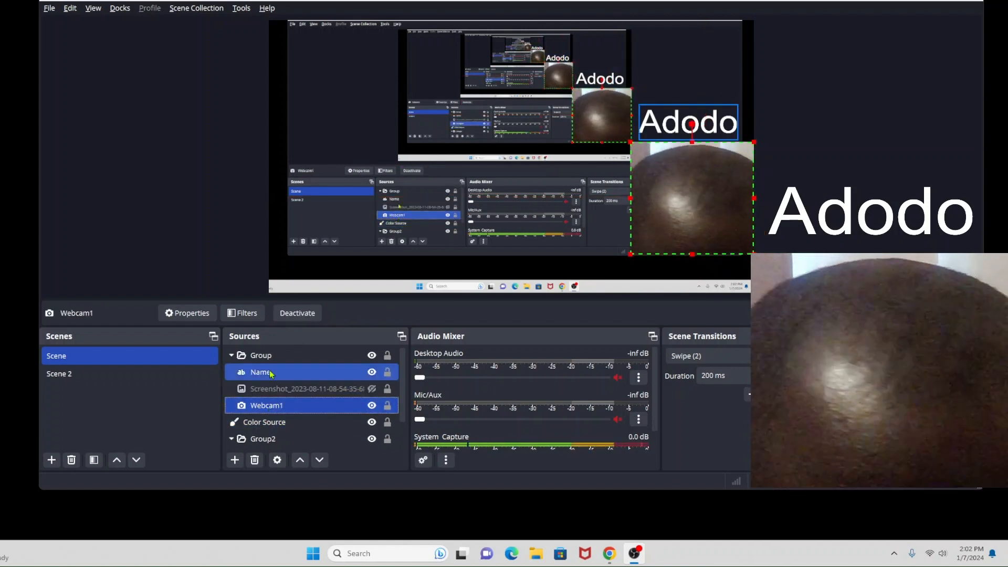
pyautogui.keyDown('ctrl'); pyautogui.click(271, 373); pyautogui.keyUp('ctrl')
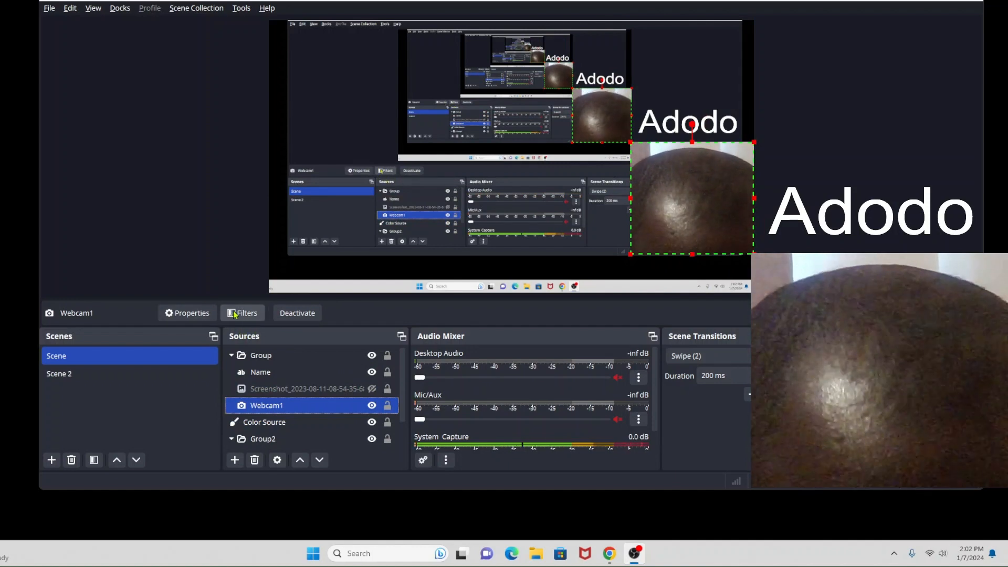
# - Add a Noise Suppression audio/video filter to the Webcam1 source, keeping the suggested filter name
pyautogui.click(235, 313)
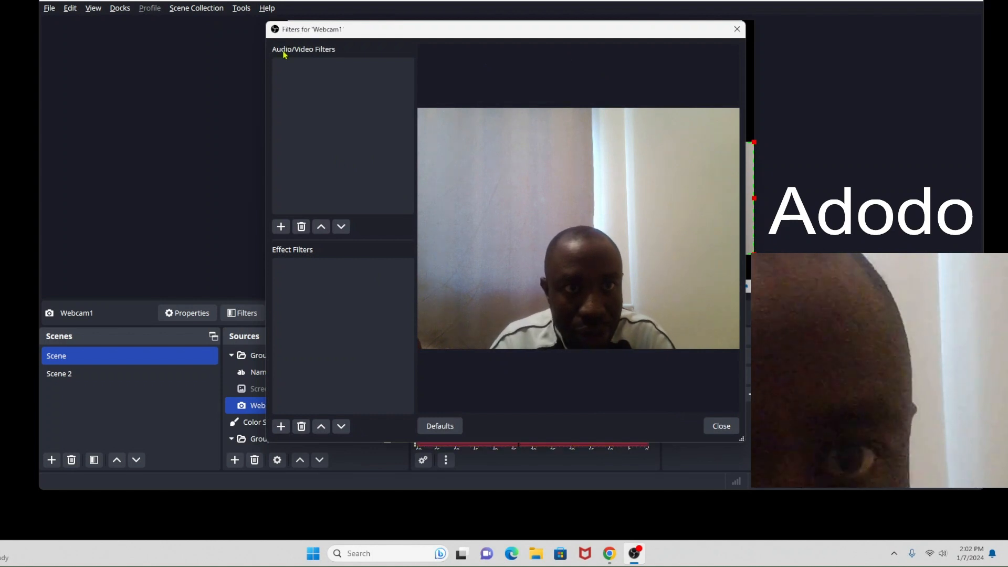
pyautogui.click(280, 227)
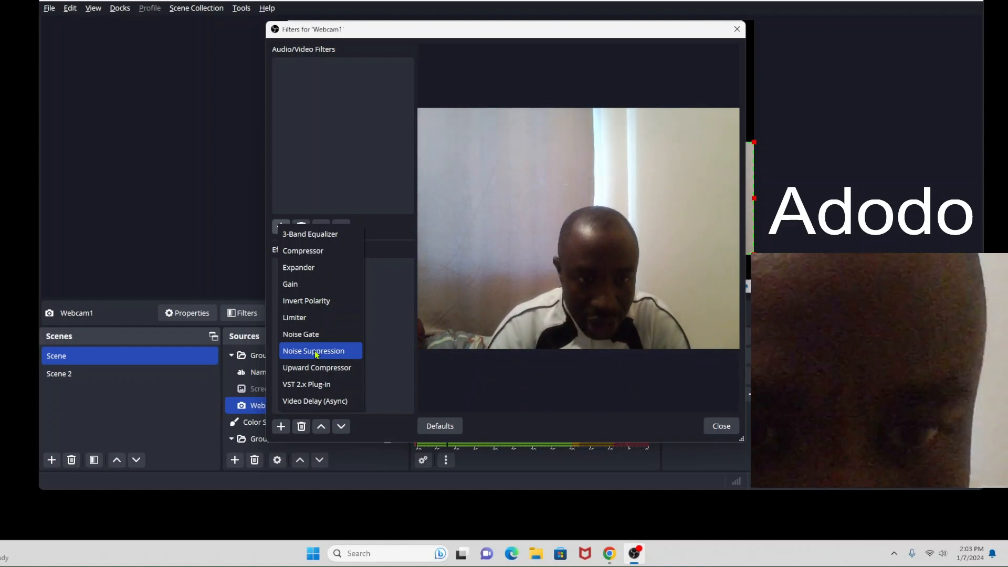
pyautogui.click(316, 354)
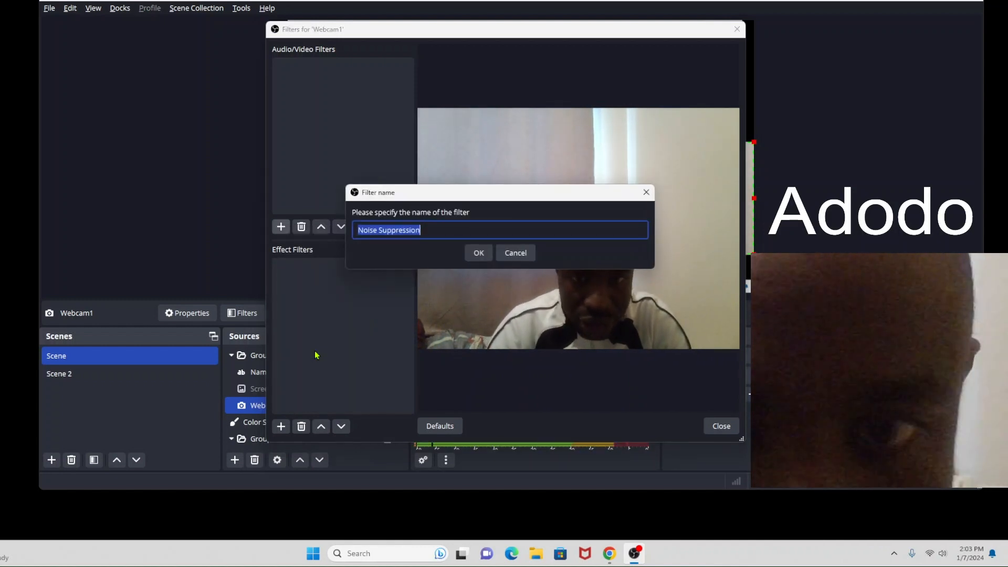
pyautogui.click(431, 234)
pyautogui.click(478, 254)
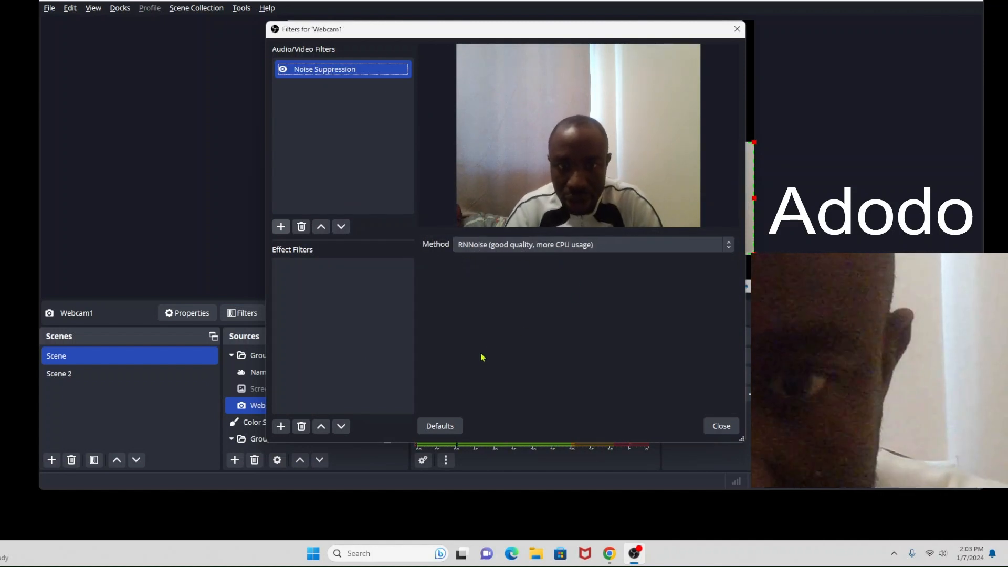
# - Look through the effect filters available for Webcam1 without adding one, and close the filters window
pyautogui.click(185, 406)
pyautogui.click(253, 407)
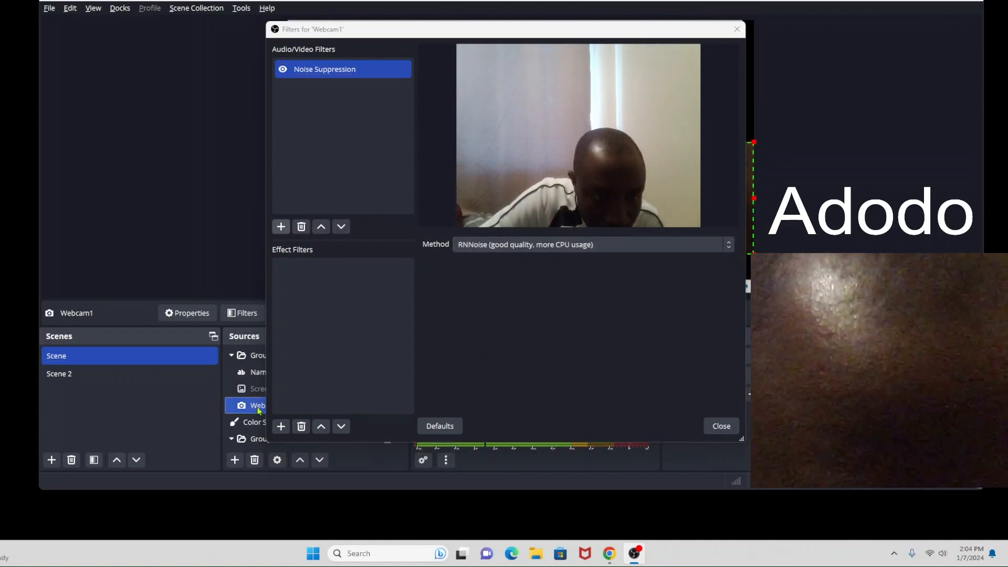
pyautogui.click(281, 426)
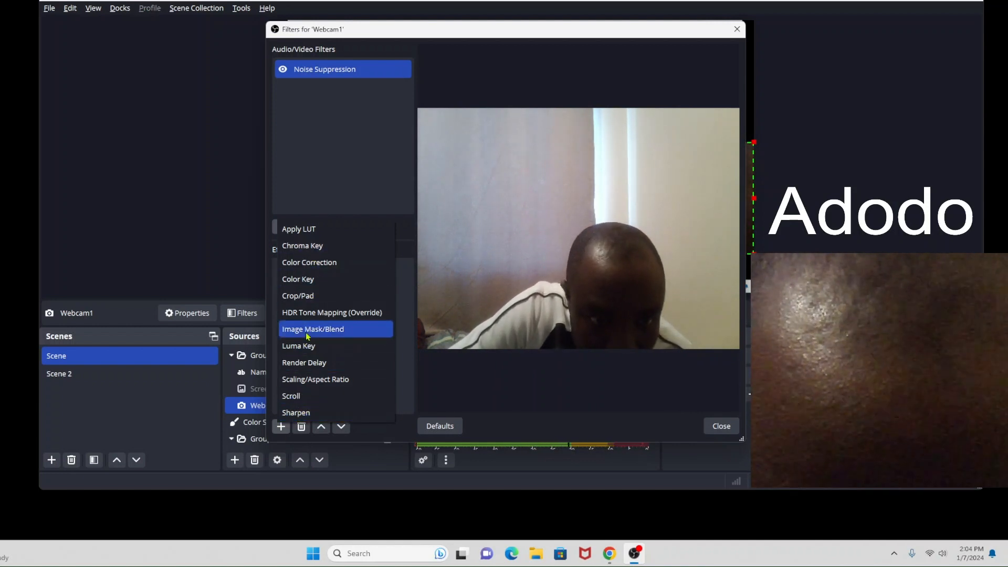
pyautogui.click(324, 264)
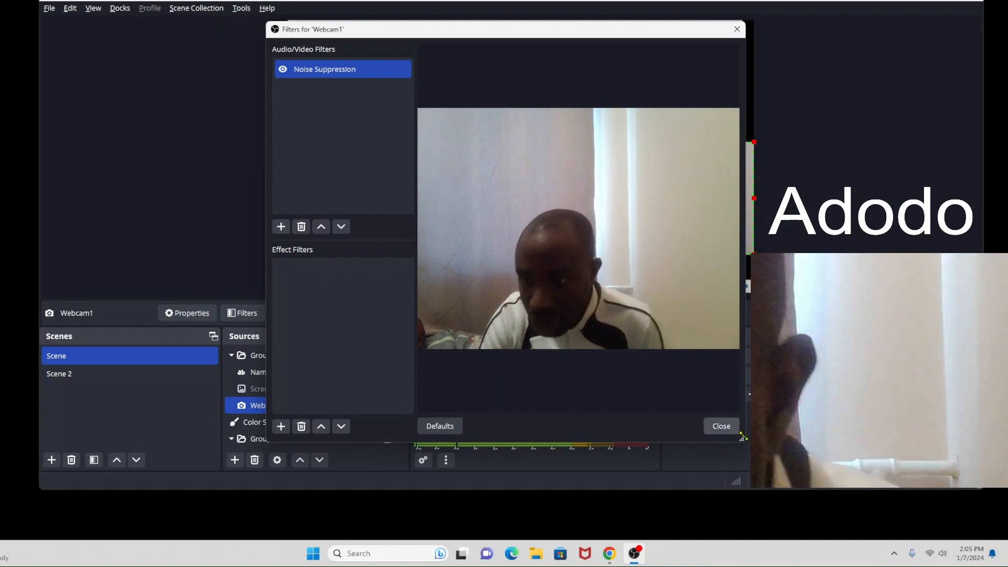
pyautogui.click(720, 427)
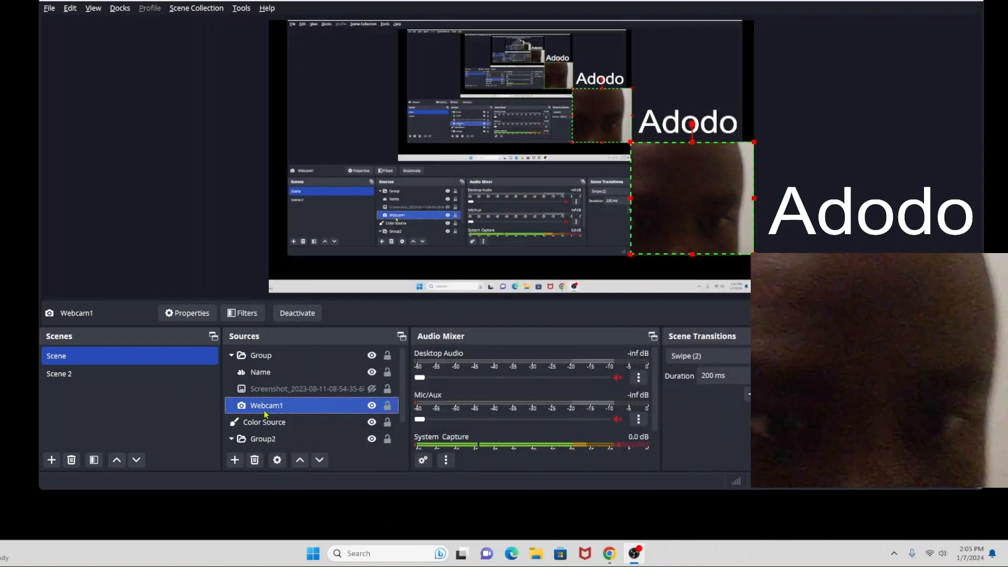
# - Reopen the Webcam1 filters and review the audio/video and effect filter types without adding any
pyautogui.click(242, 312)
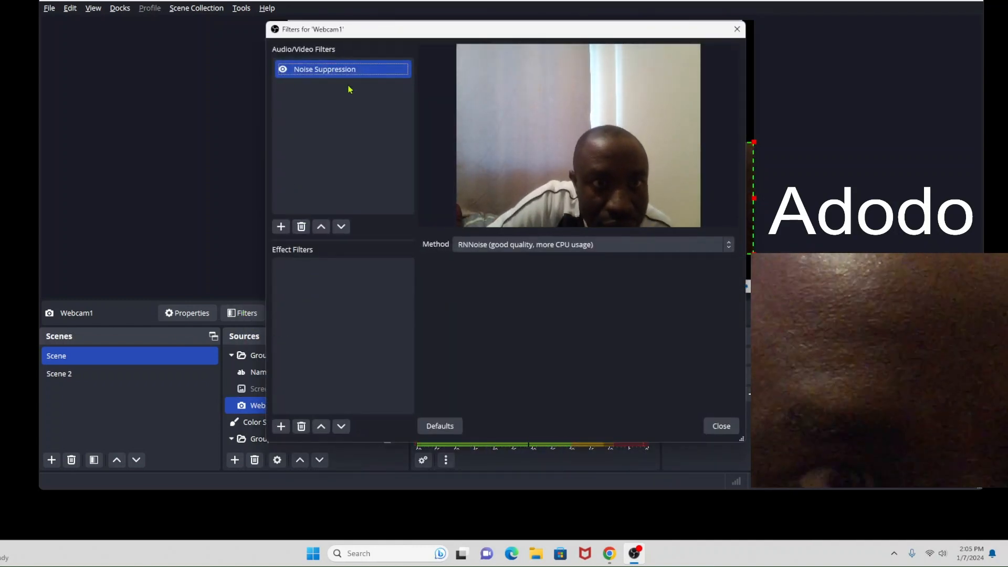
pyautogui.click(280, 227)
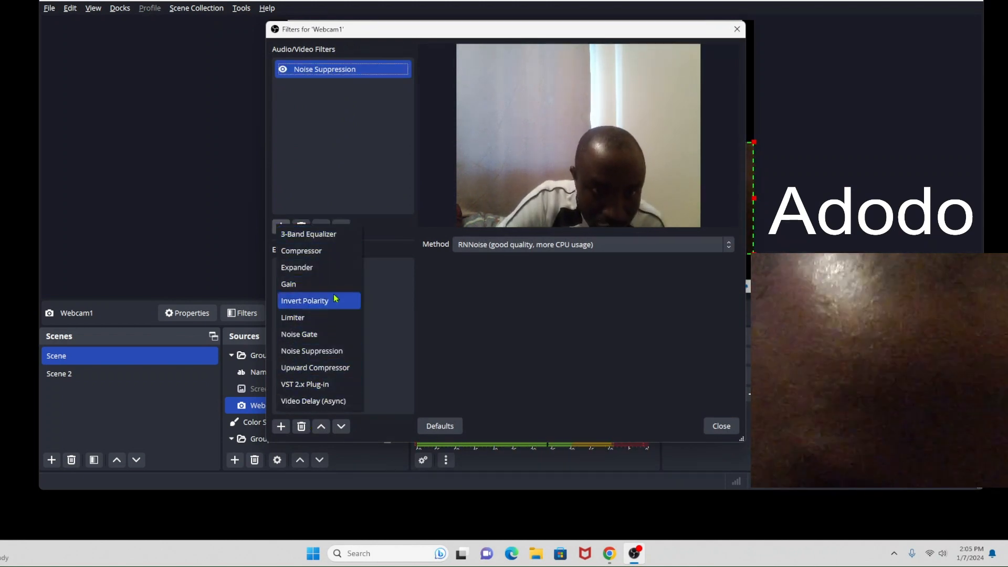
pyautogui.click(373, 301)
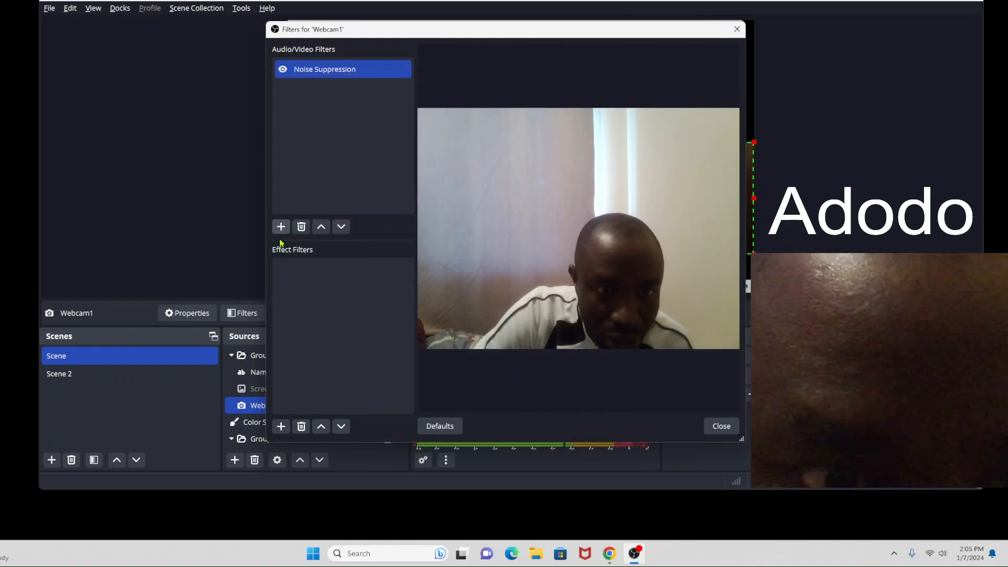
pyautogui.click(280, 427)
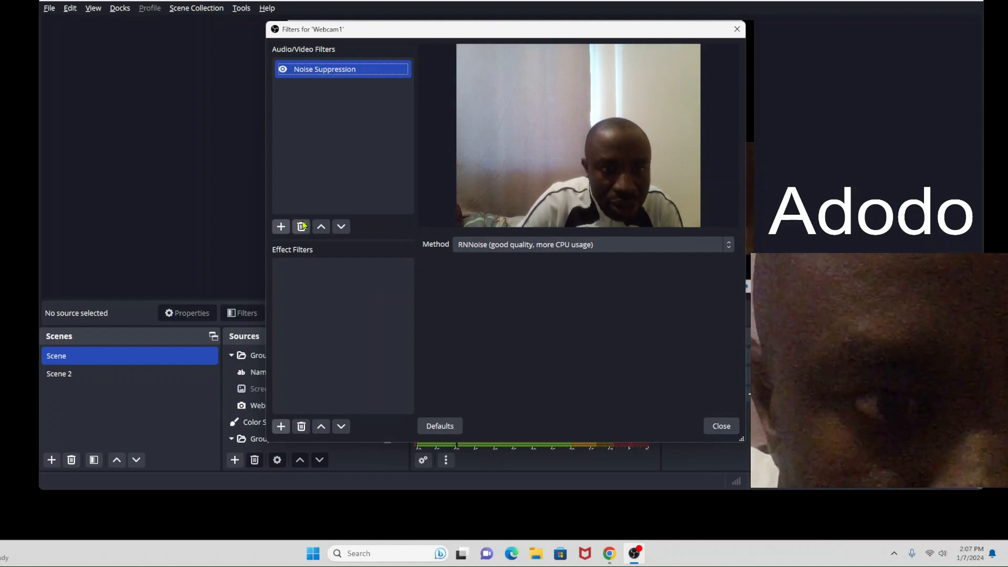
pyautogui.click(280, 226)
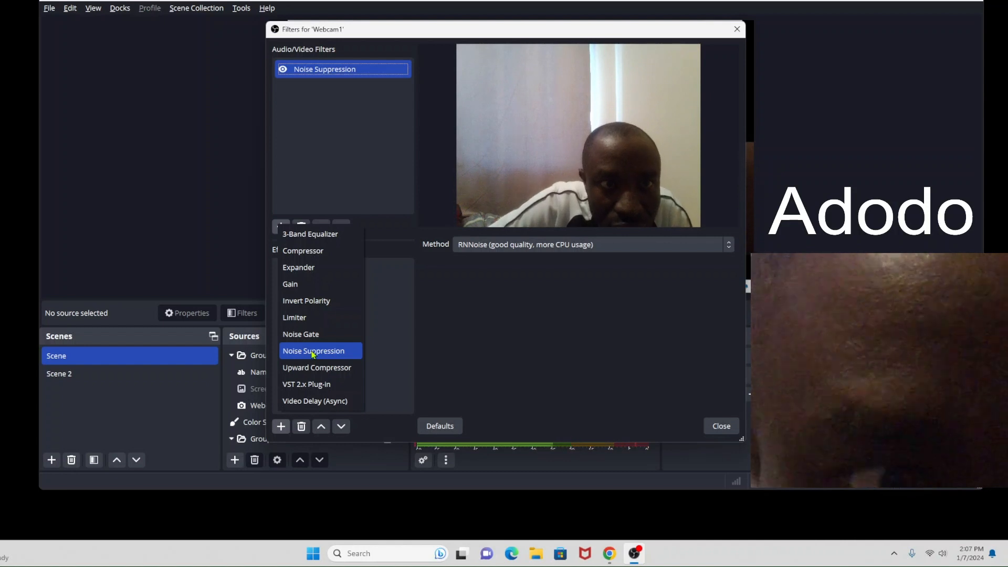
pyautogui.click(205, 188)
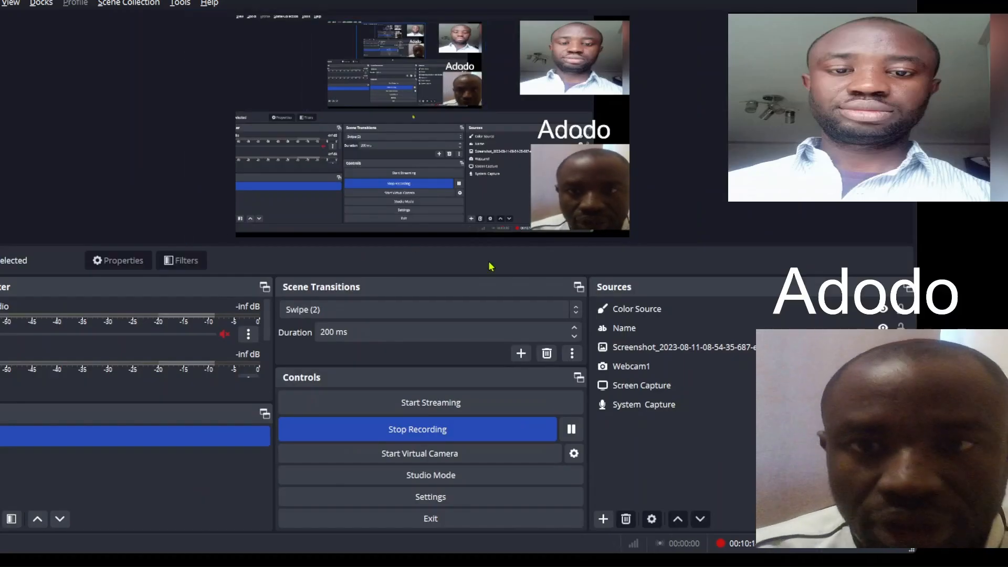
# - Undock Scene Transitions over the preview, and reset the interface to its default layout
pyautogui.click(615, 364)
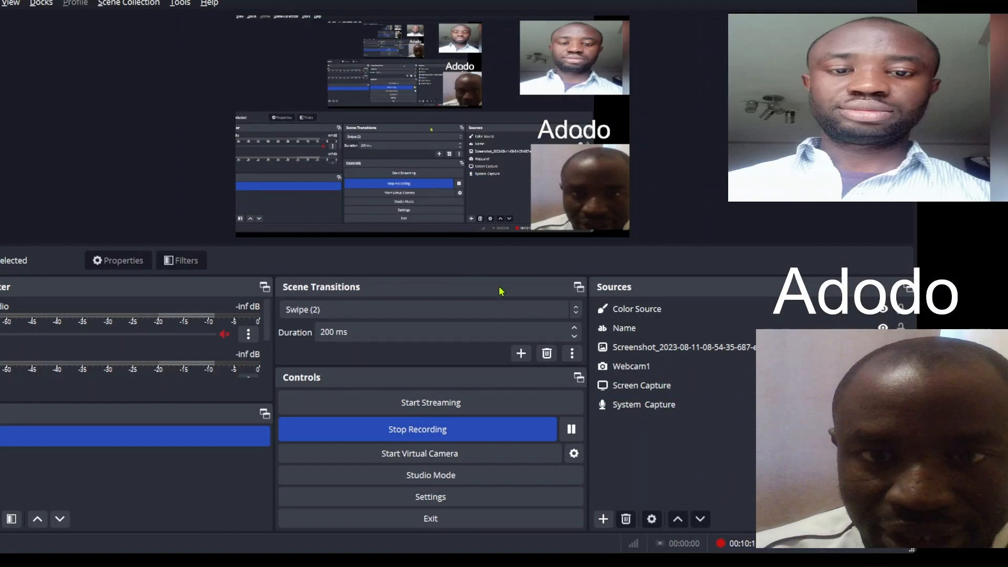
pyautogui.moveTo(500, 290); pyautogui.dragTo(778, 146)
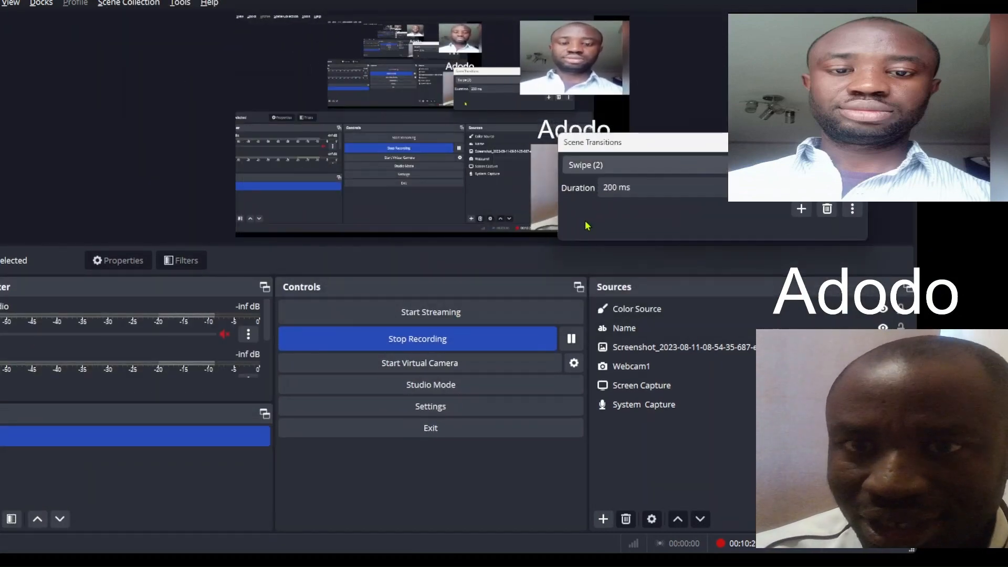
pyautogui.click(11, 4)
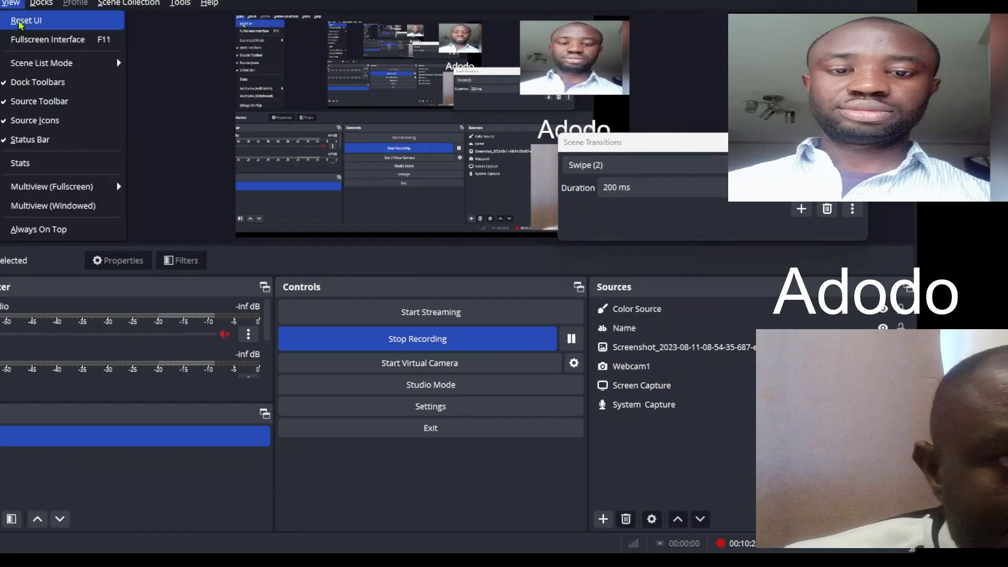
pyautogui.click(20, 21)
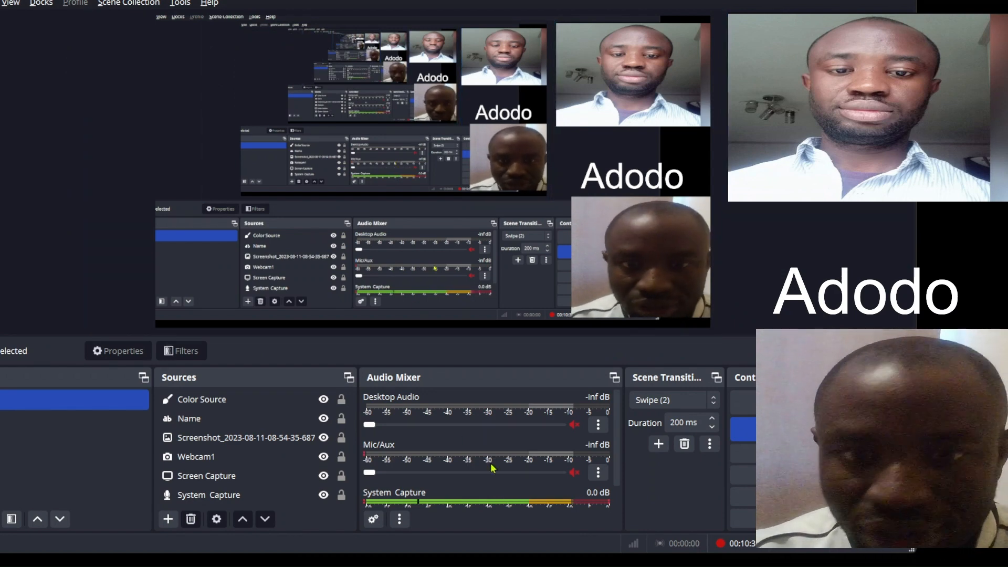
# - Rearrange the Controls and Sources docks around the preview, and restore the default interface layout
pyautogui.moveTo(767, 377); pyautogui.dragTo(0, 187)
pyautogui.moveTo(352, 378); pyautogui.dragTo(632, 69)
pyautogui.moveTo(503, 379); pyautogui.dragTo(540, 397)
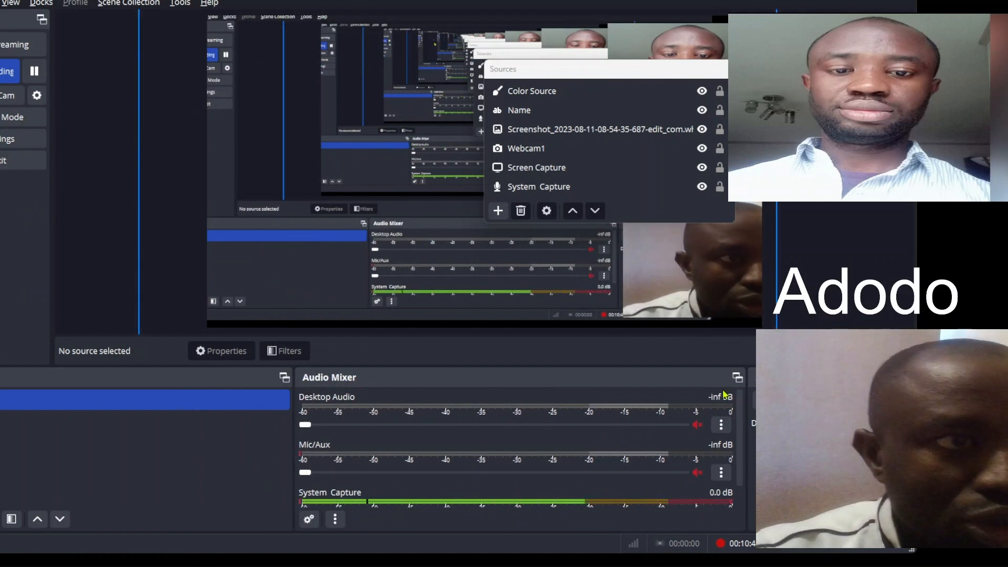
pyautogui.click(10, 3)
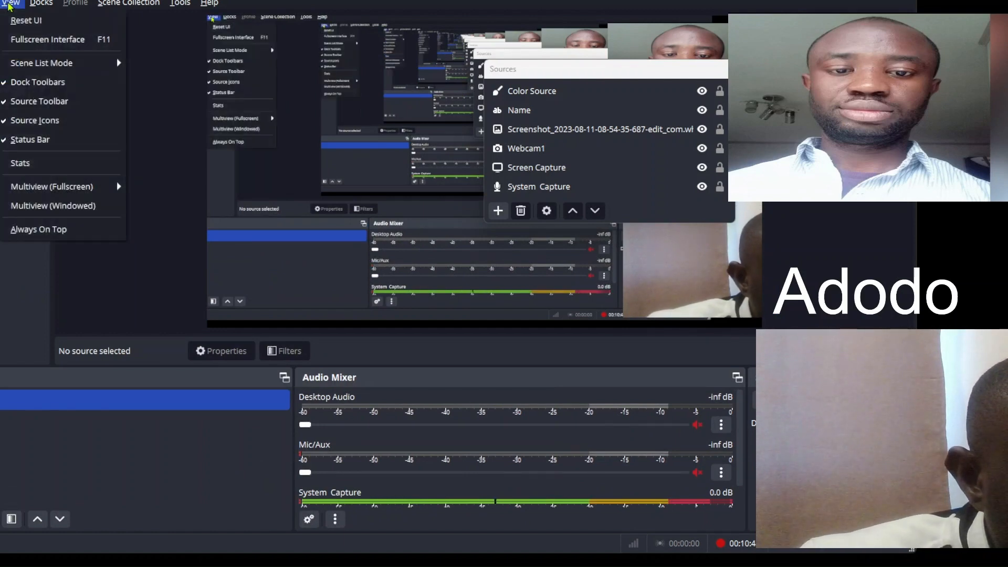
pyautogui.click(47, 26)
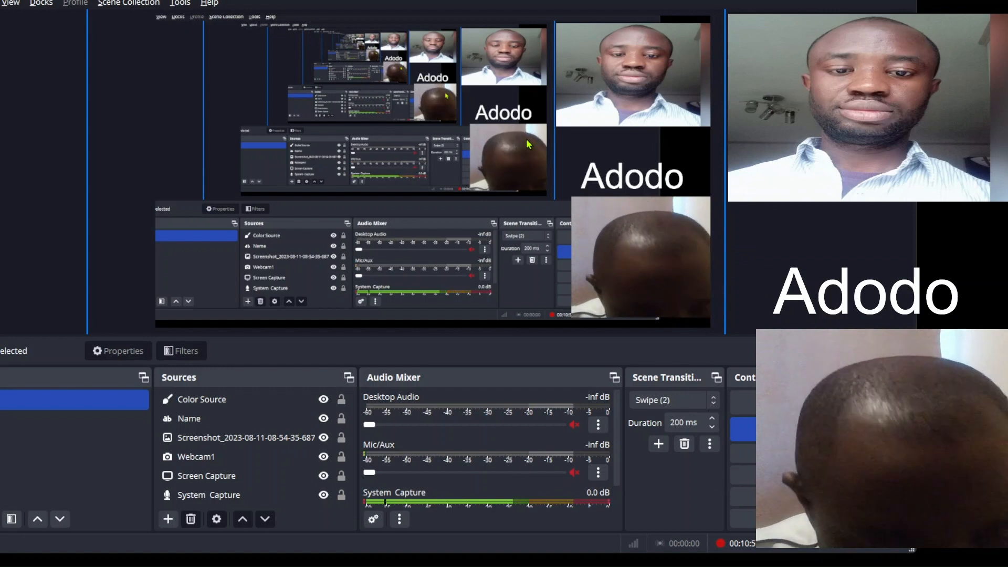
pyautogui.click(584, 252)
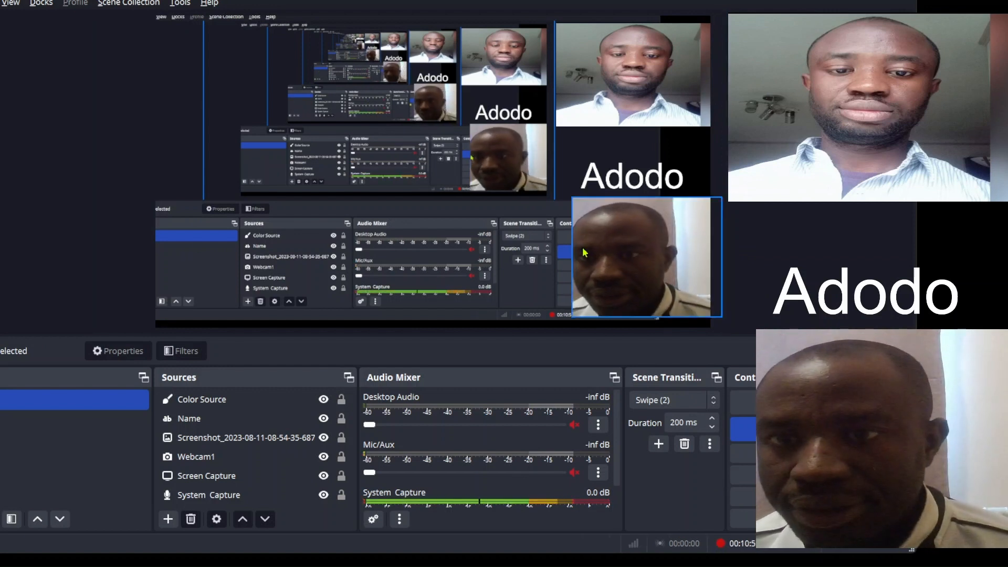
pyautogui.click(11, 4)
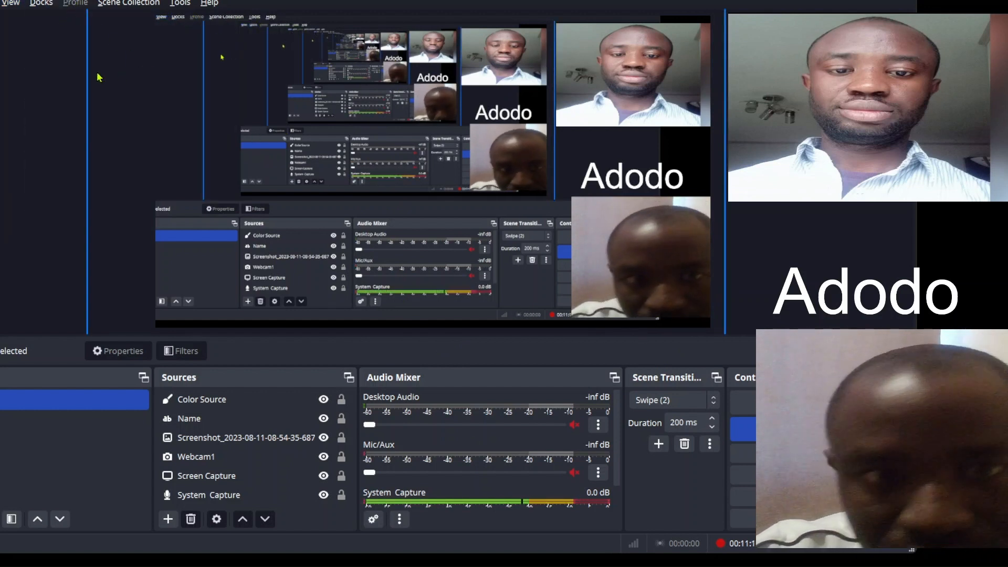
pyautogui.click(41, 4)
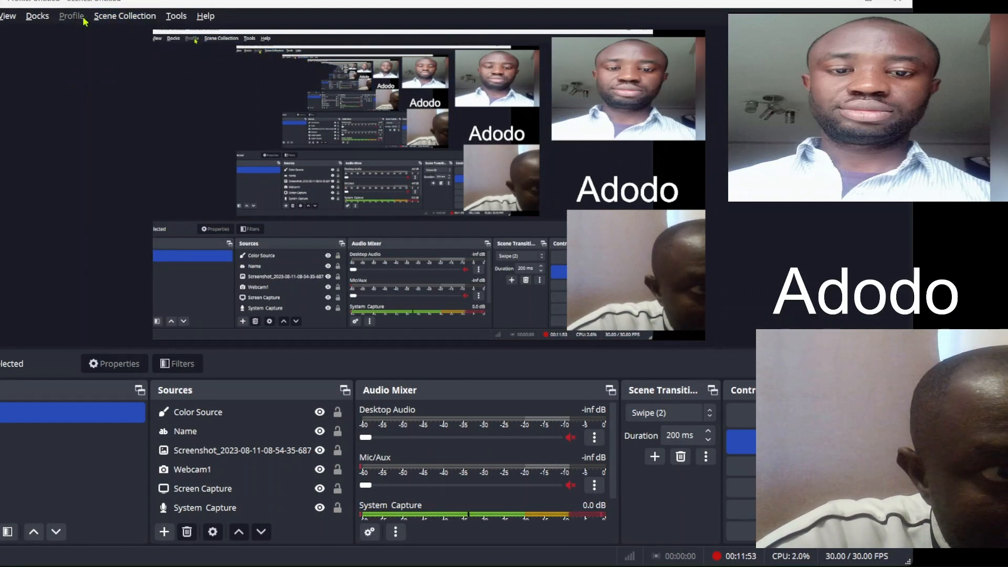
pyautogui.click(117, 17)
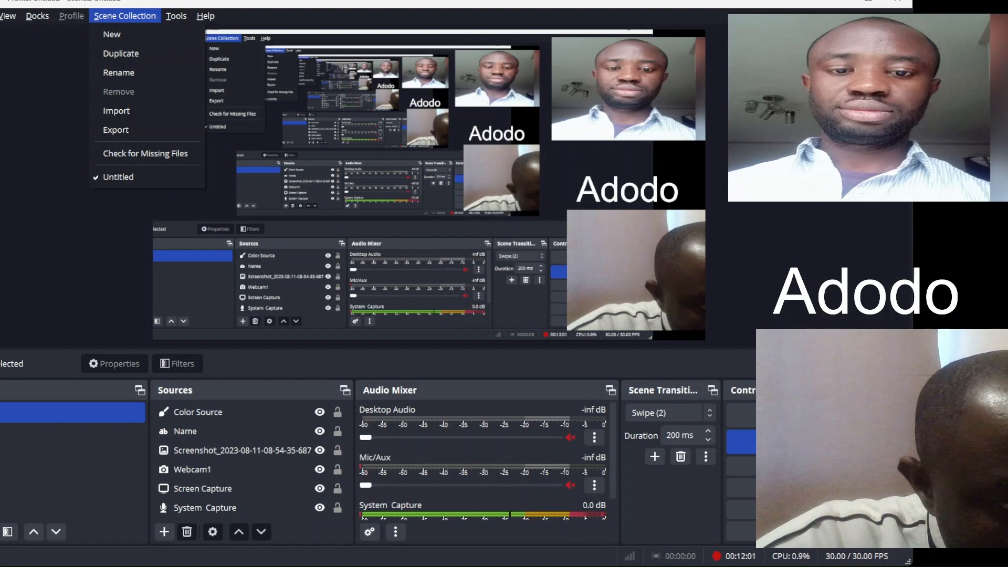
pyautogui.click(138, 257)
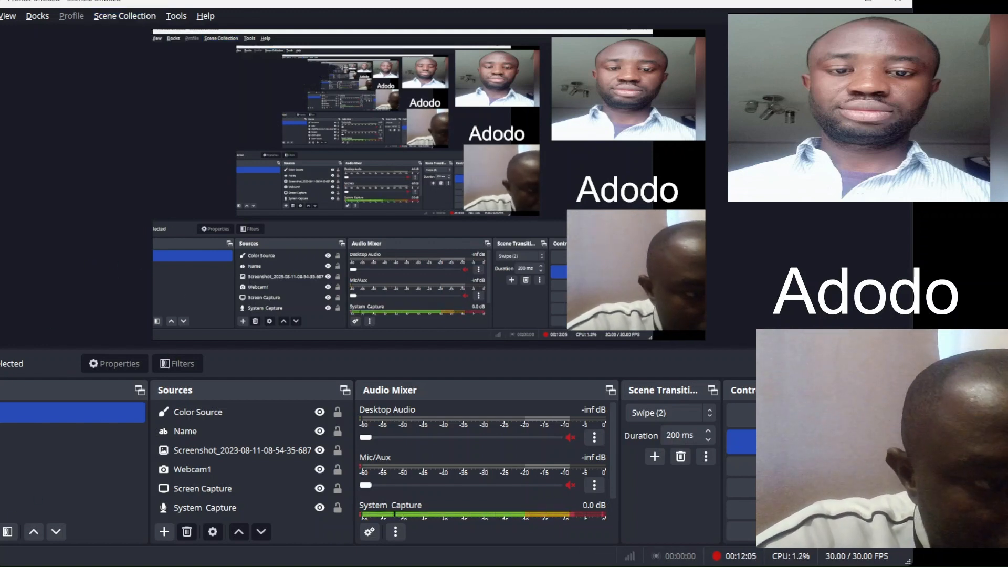
# - Switch to Scene 2 to view its sources, and return to Scene
pyautogui.click(5, 433)
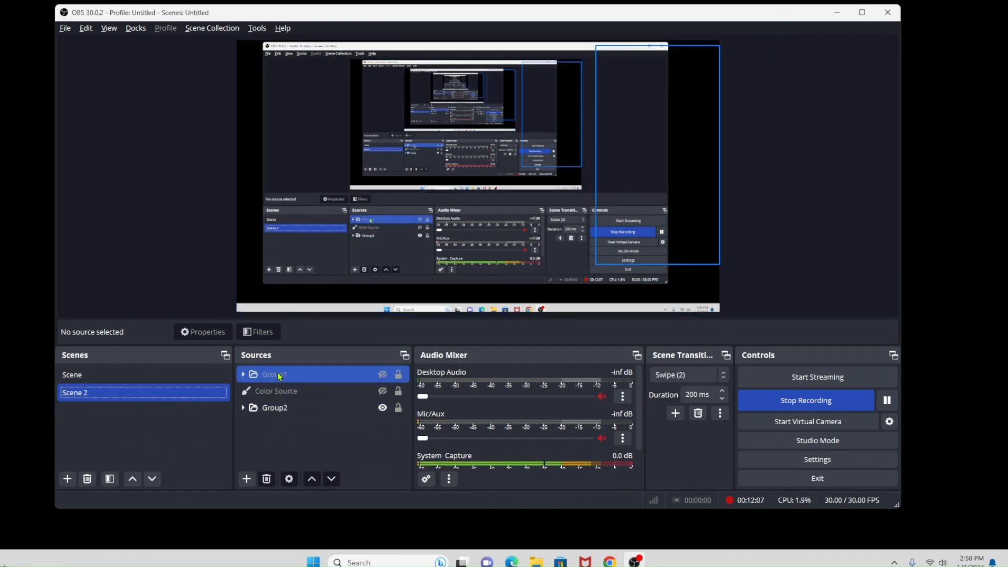
pyautogui.click(87, 375)
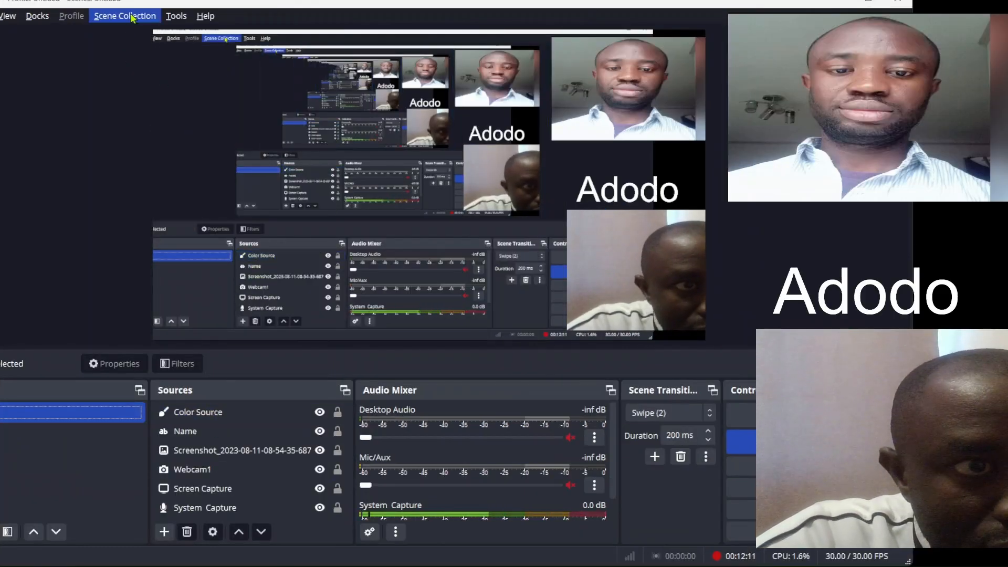
pyautogui.click(133, 17)
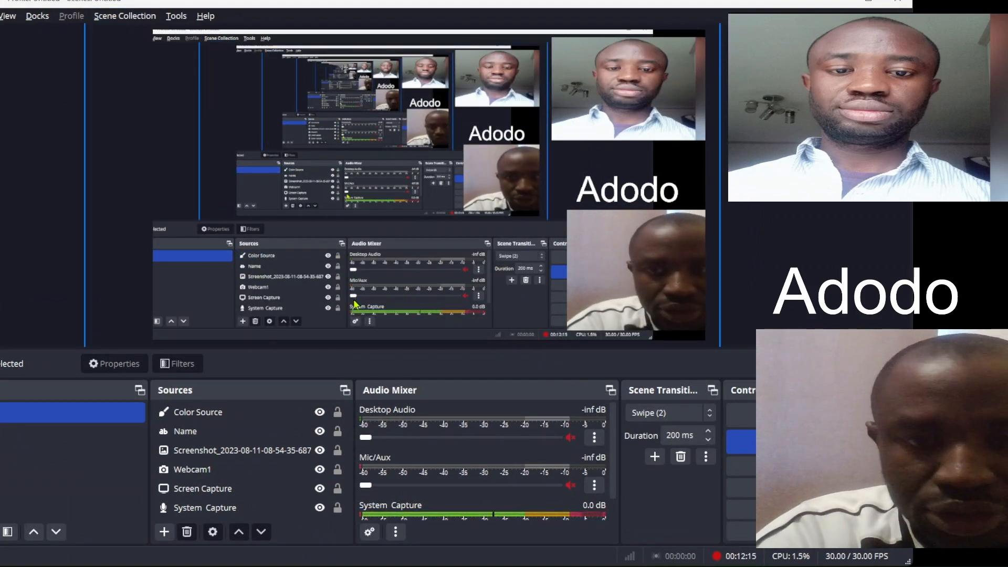
pyautogui.click(117, 17)
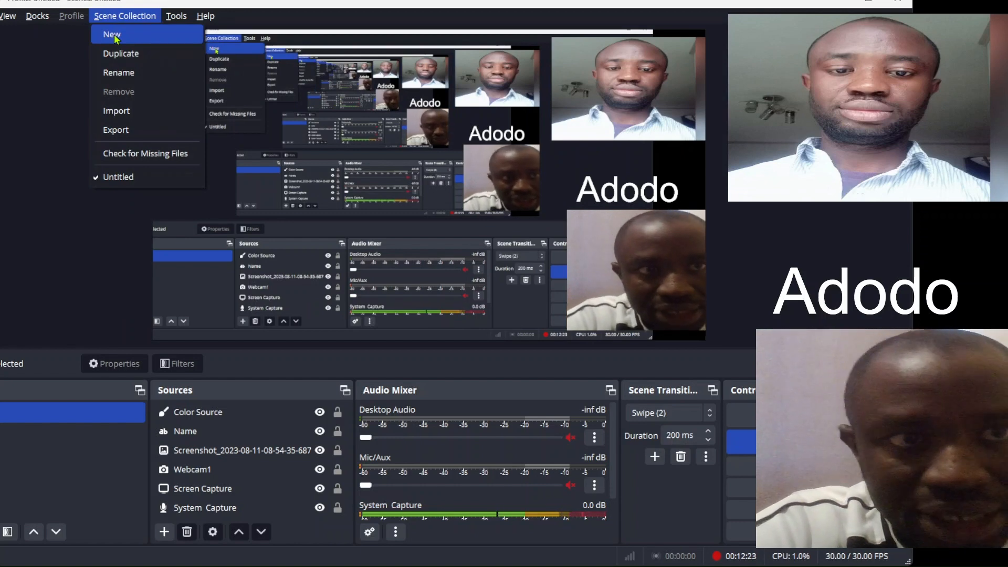
pyautogui.click(112, 34)
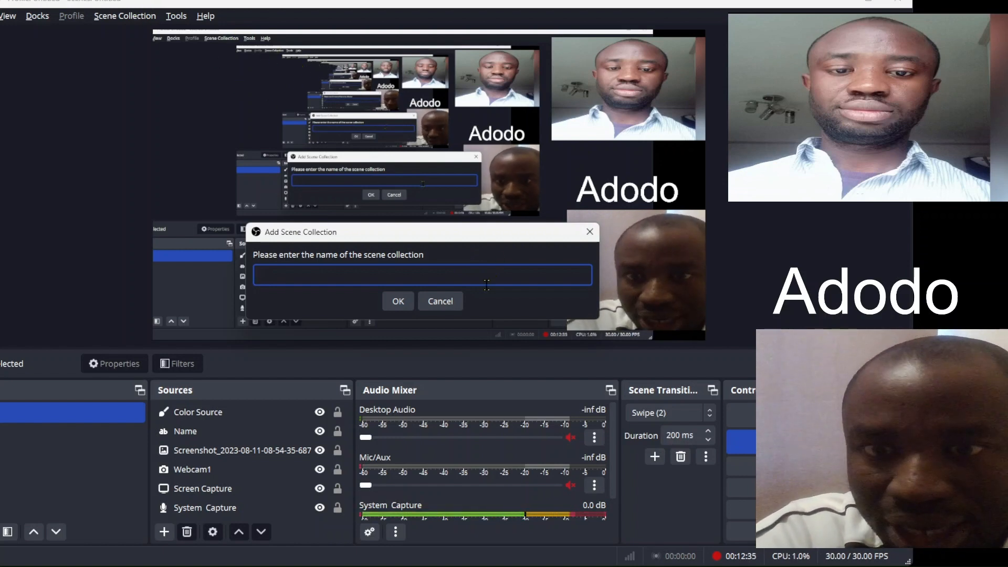
pyautogui.click(440, 301)
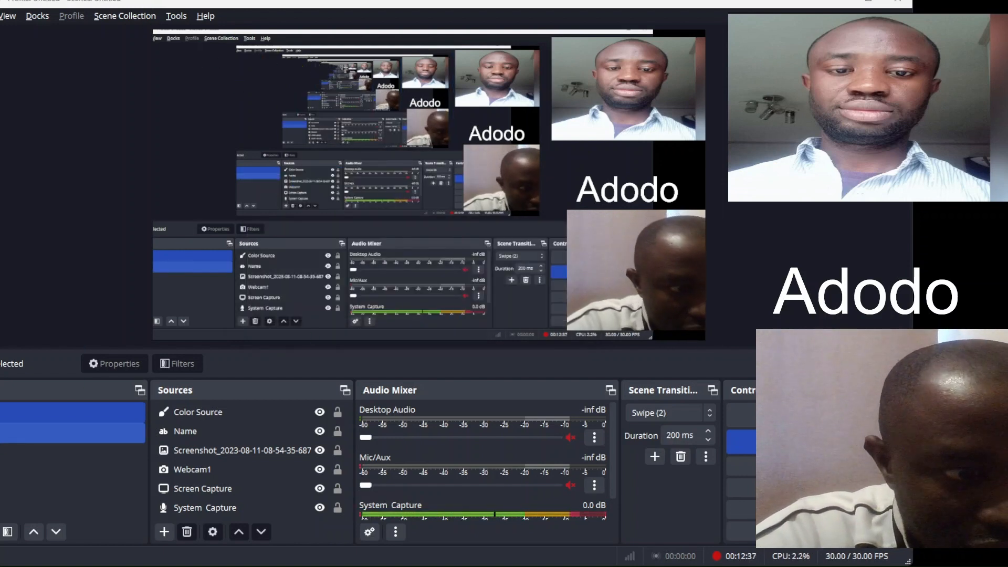
# - Alternate between Scene 2 and Scene to compare the two scenes, ending on Scene
pyautogui.click(1, 433)
pyautogui.click(2, 413)
pyautogui.click(1, 433)
pyautogui.click(2, 414)
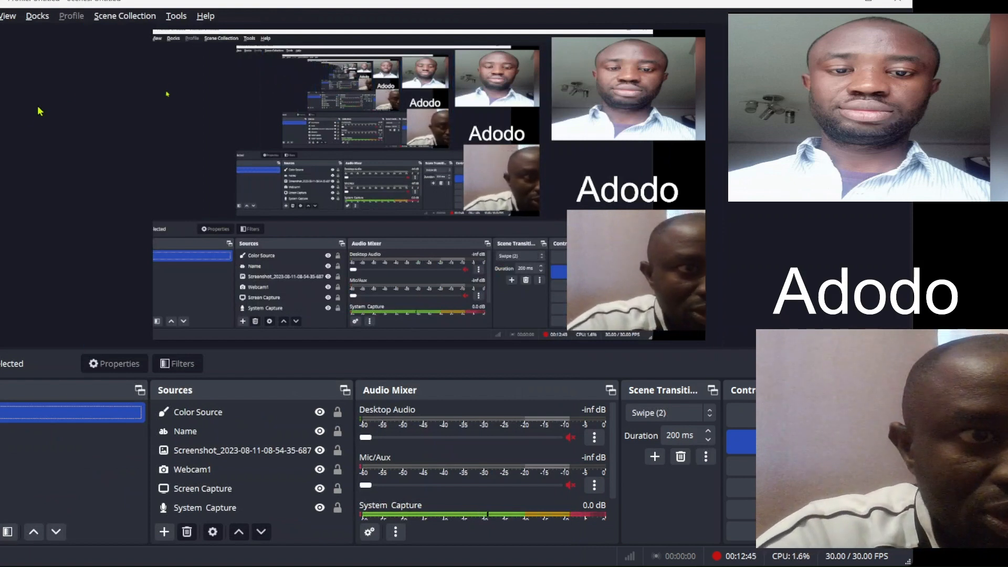
pyautogui.click(126, 18)
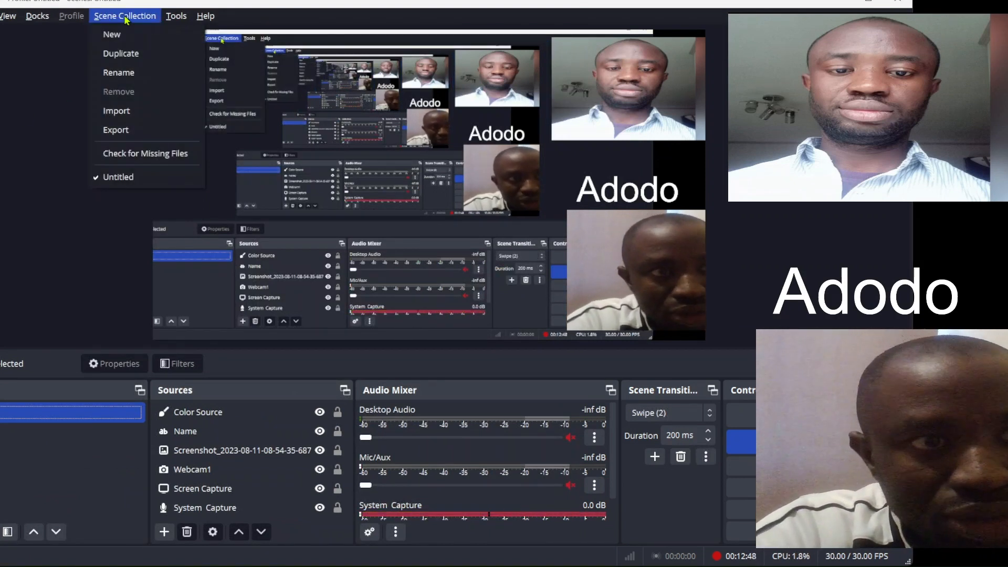
pyautogui.click(85, 115)
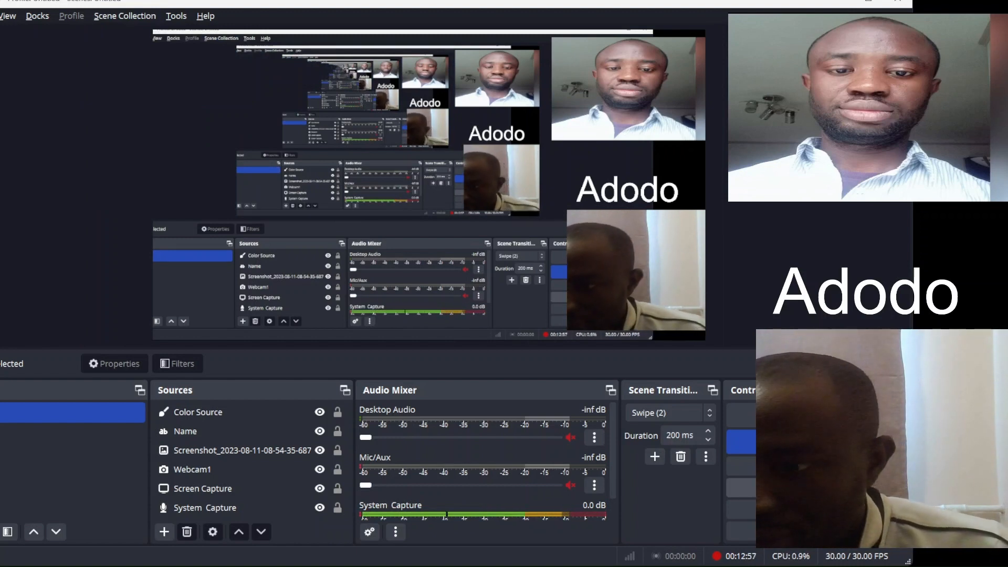
# - Turn on Studio Mode and shift the Screen Capture source slightly upward in the preview scene
pyautogui.click(740, 488)
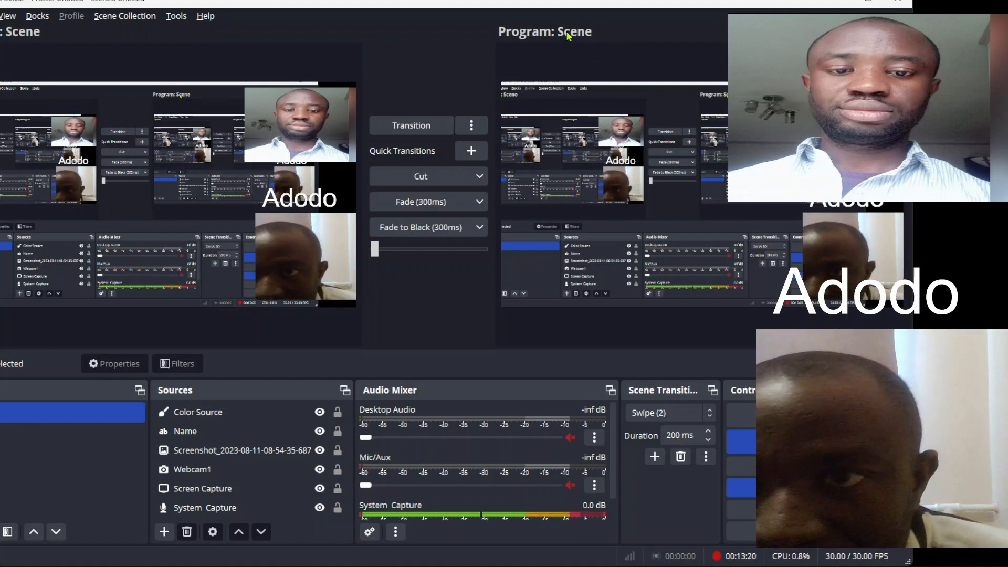
pyautogui.click(185, 206)
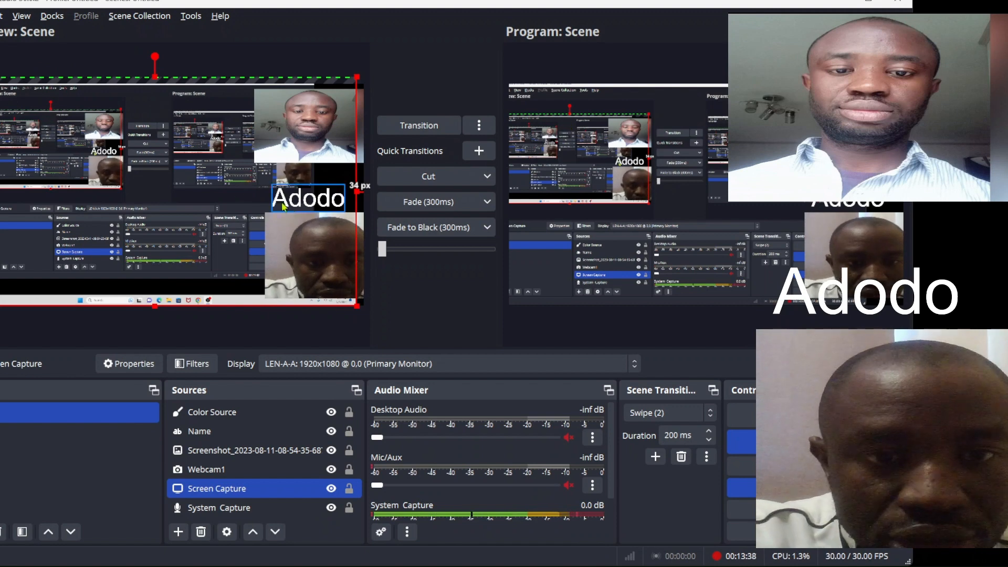
pyautogui.moveTo(325, 246)
pyautogui.mouseDown()
pyautogui.moveTo(308, 245)
pyautogui.moveTo(329, 234)
pyautogui.mouseUp()
# - In the preview scene, move the Webcam1 source to the lower-left area and the screenshot image to the lower-right corner of the canvas
pyautogui.click(324, 257)
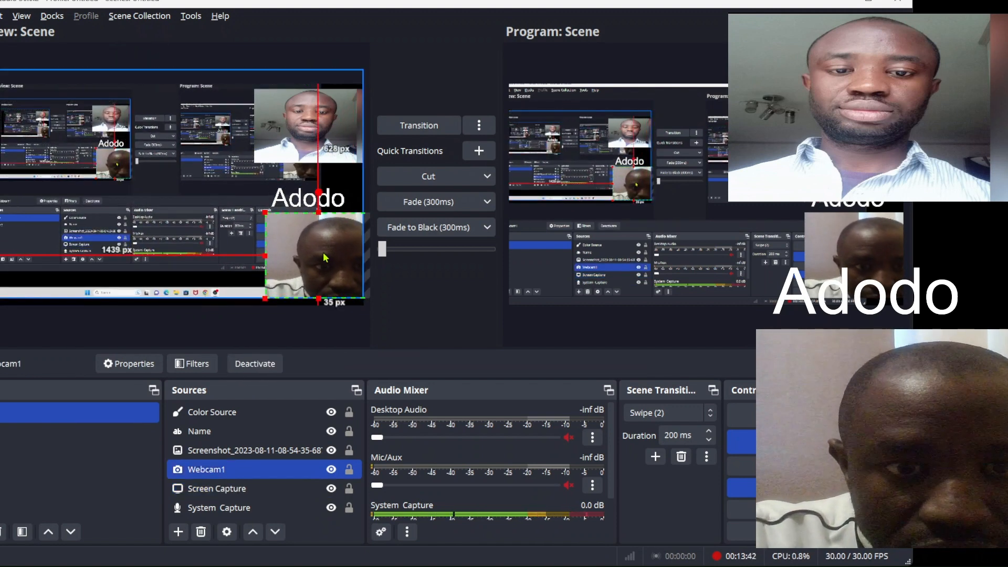
pyautogui.click(322, 252)
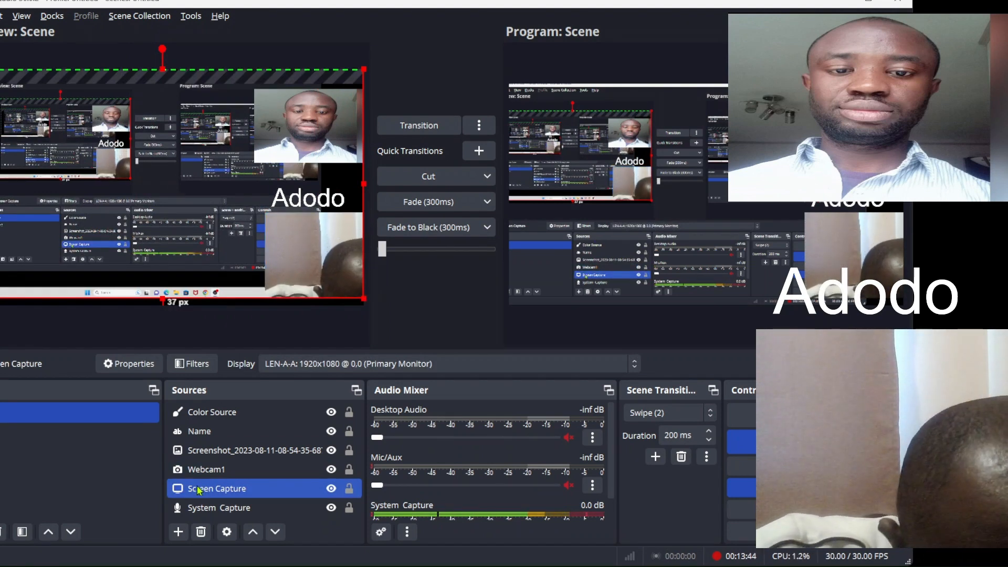
pyautogui.click(202, 469)
pyautogui.moveTo(337, 226); pyautogui.dragTo(59, 204)
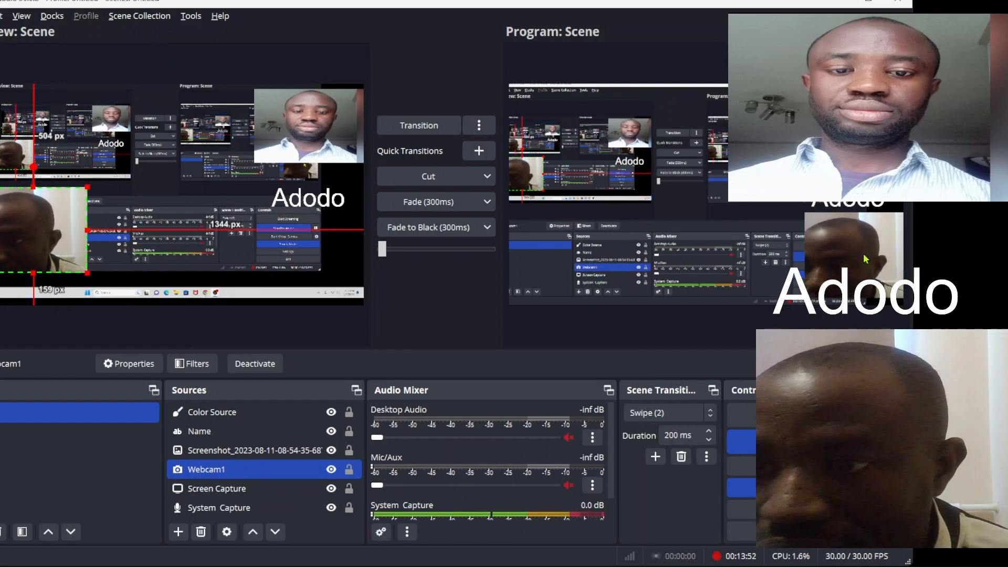
pyautogui.click(311, 123)
pyautogui.moveTo(311, 123); pyautogui.dragTo(314, 251)
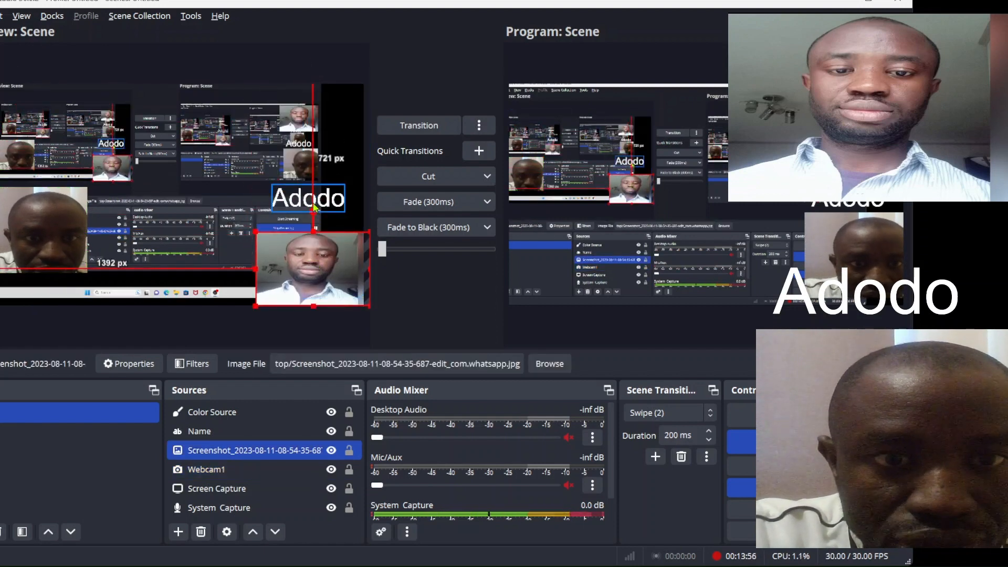
# - Move the Name text to the upper middle of the preview canvas, and transition the rearranged scene to the program output
pyautogui.moveTo(308, 197); pyautogui.dragTo(183, 108)
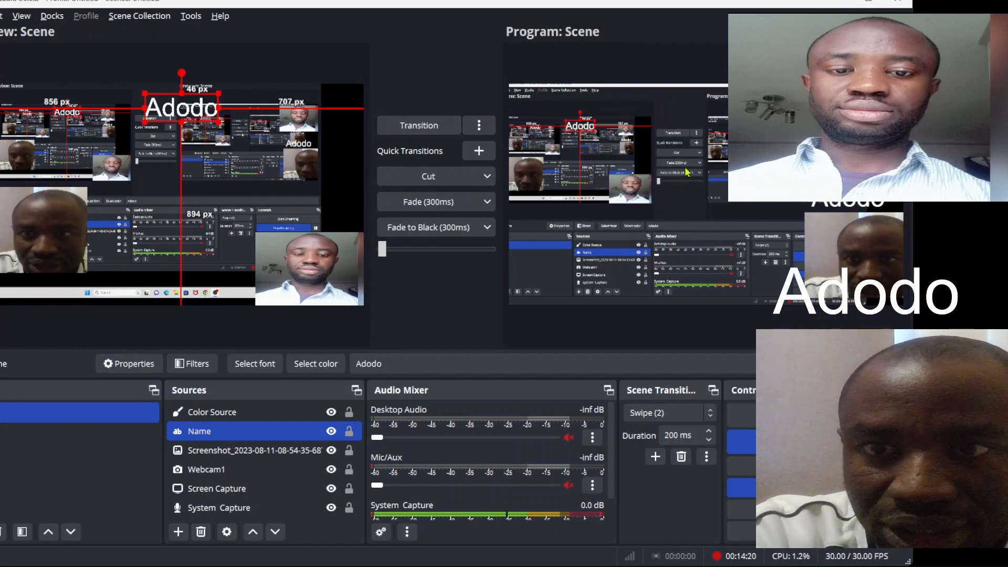
pyautogui.click(419, 125)
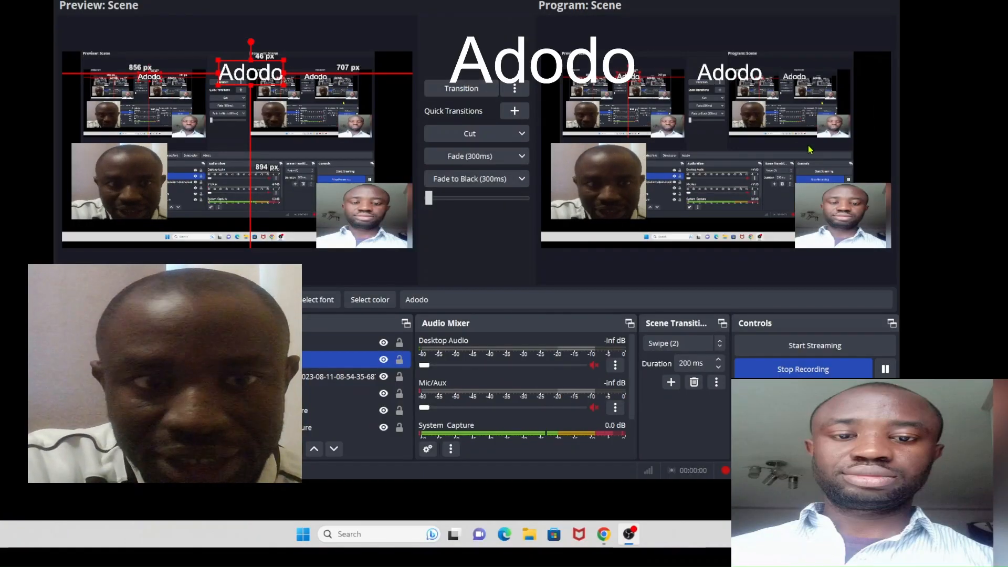